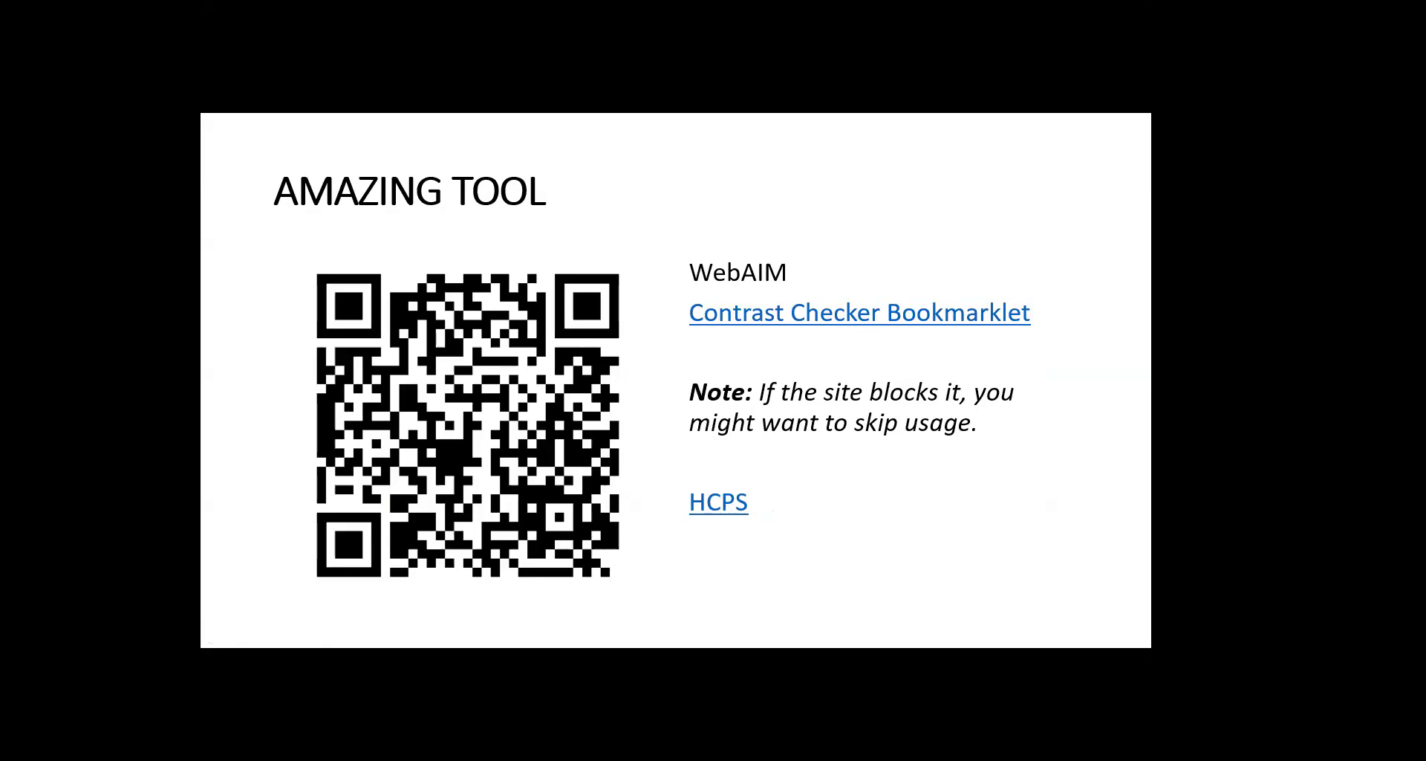
Open the HCPS login page in Chrome from the slide's hyperlink.
left_click(727, 508)
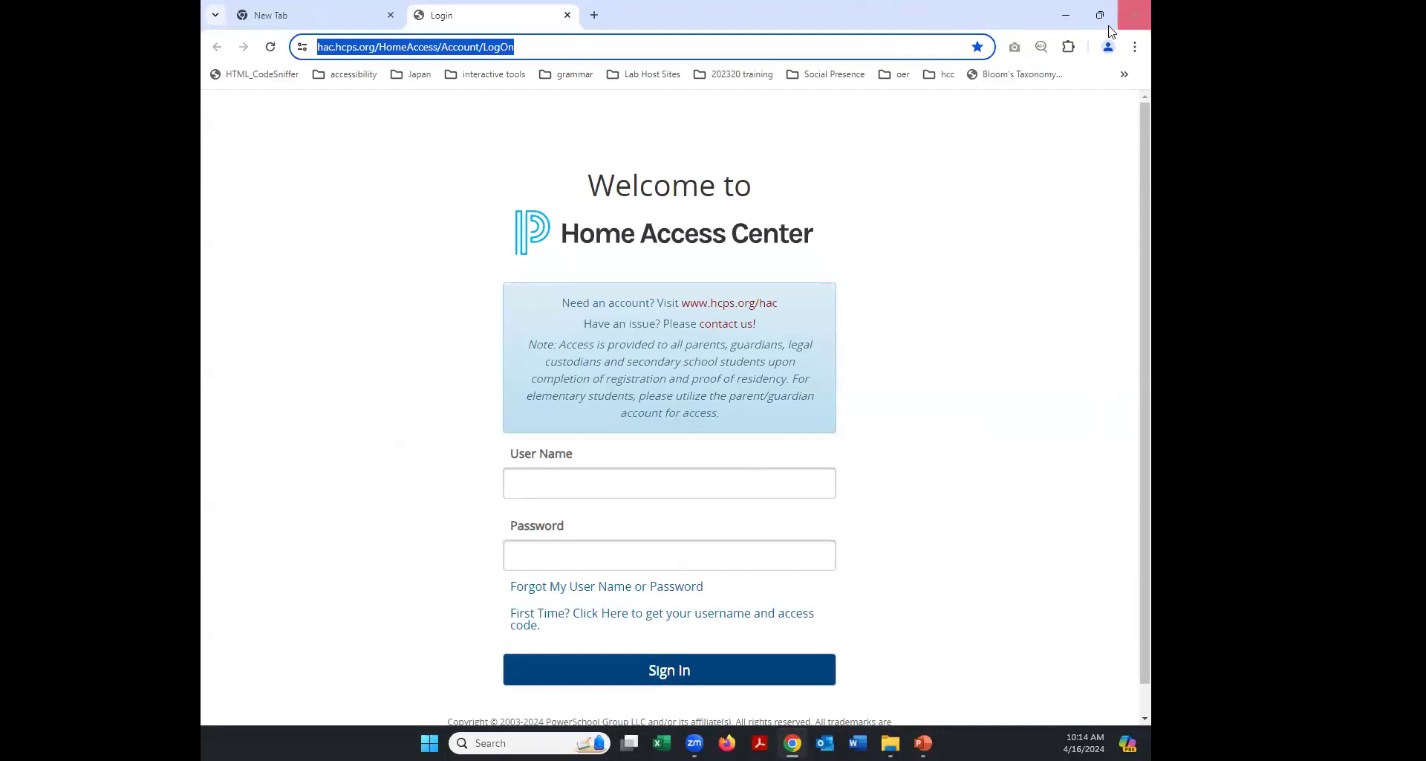
left_click(1124, 74)
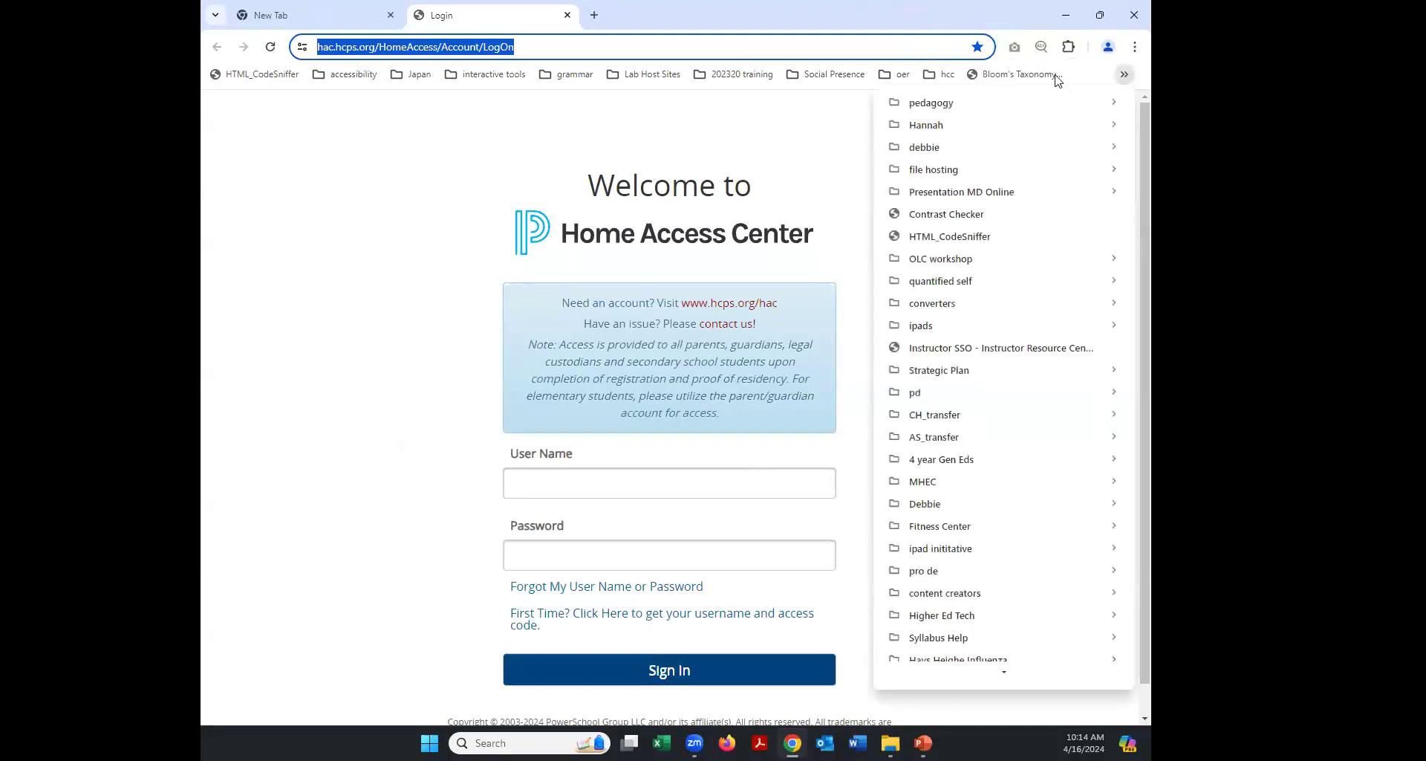
left_click(265, 179)
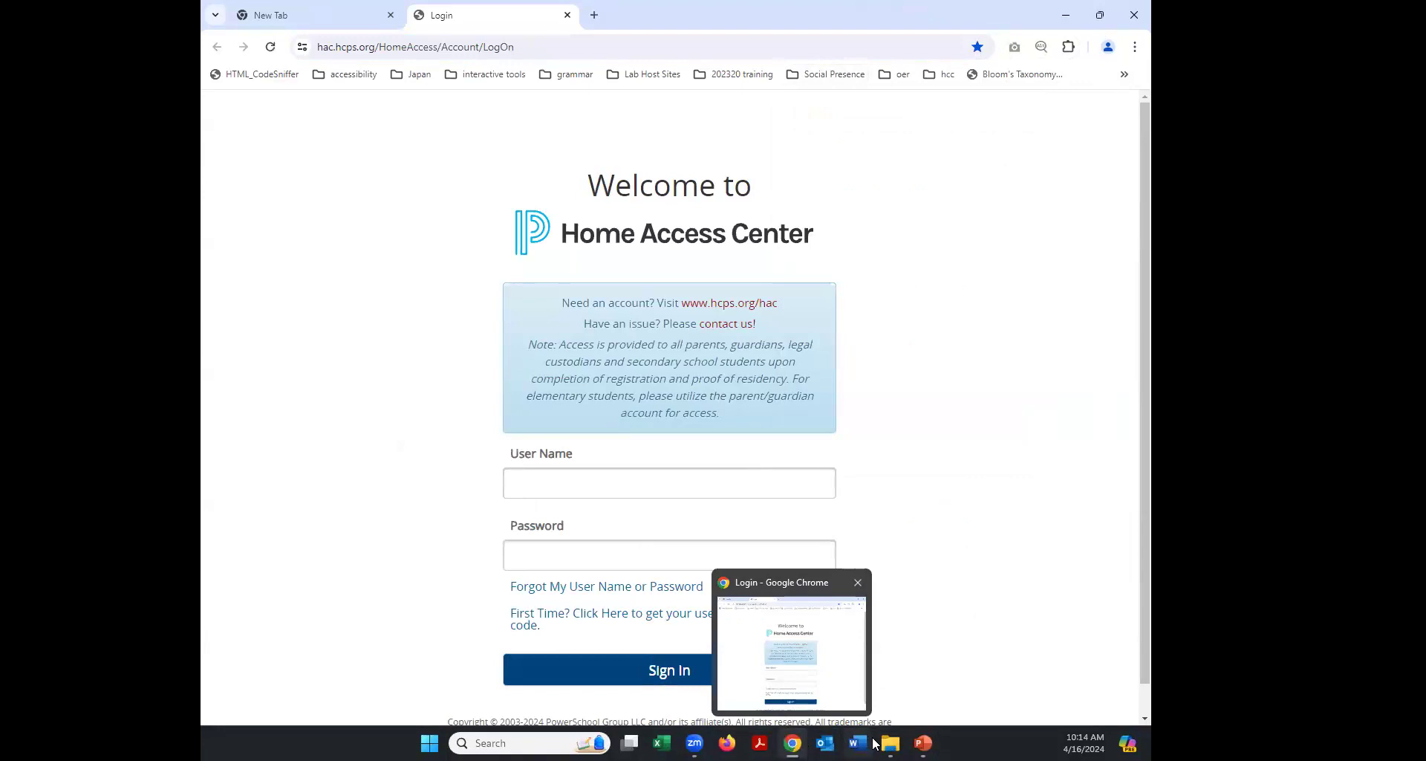
Back in the slideshow, open the WebAIM Contrast Checker Bookmarklet page from the tool slide.
left_click(922, 743)
left_click(913, 639)
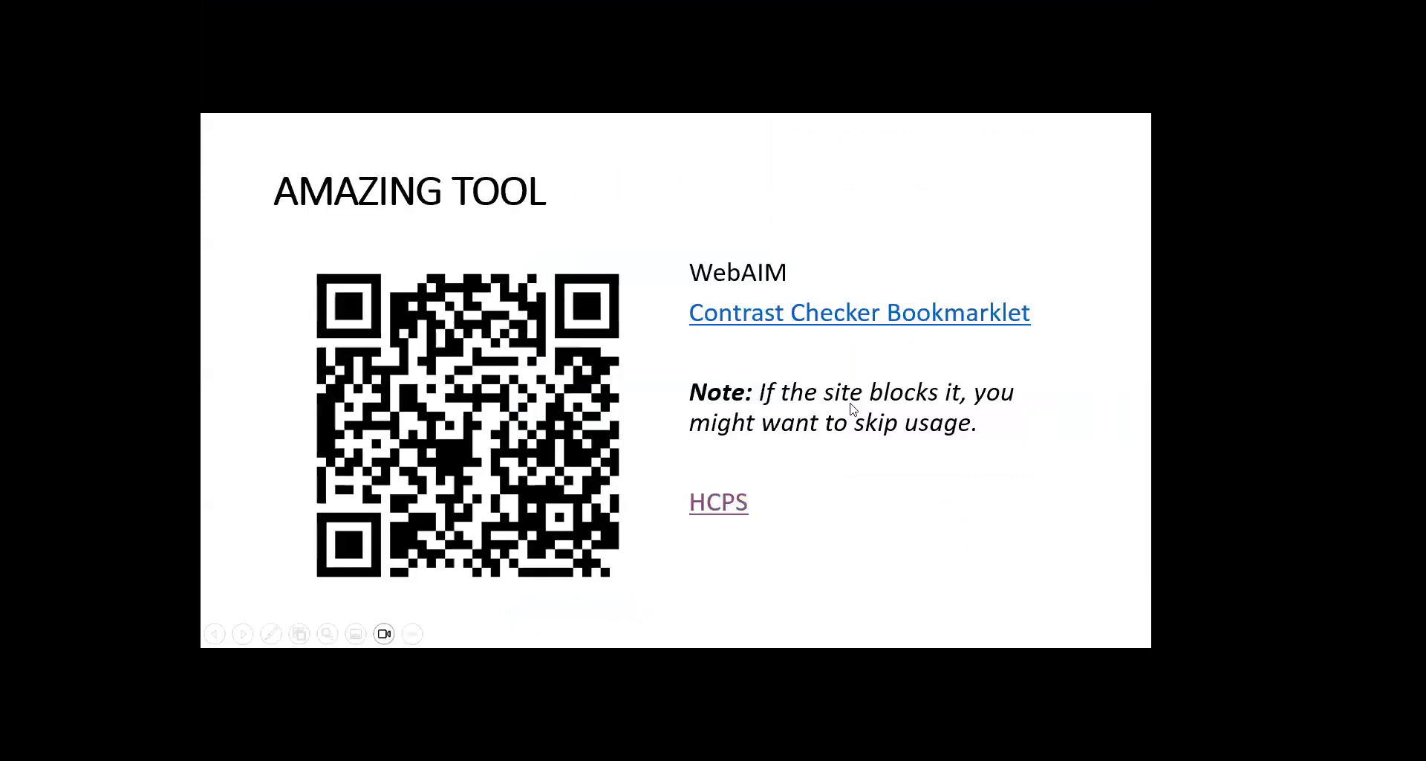
left_click(739, 315)
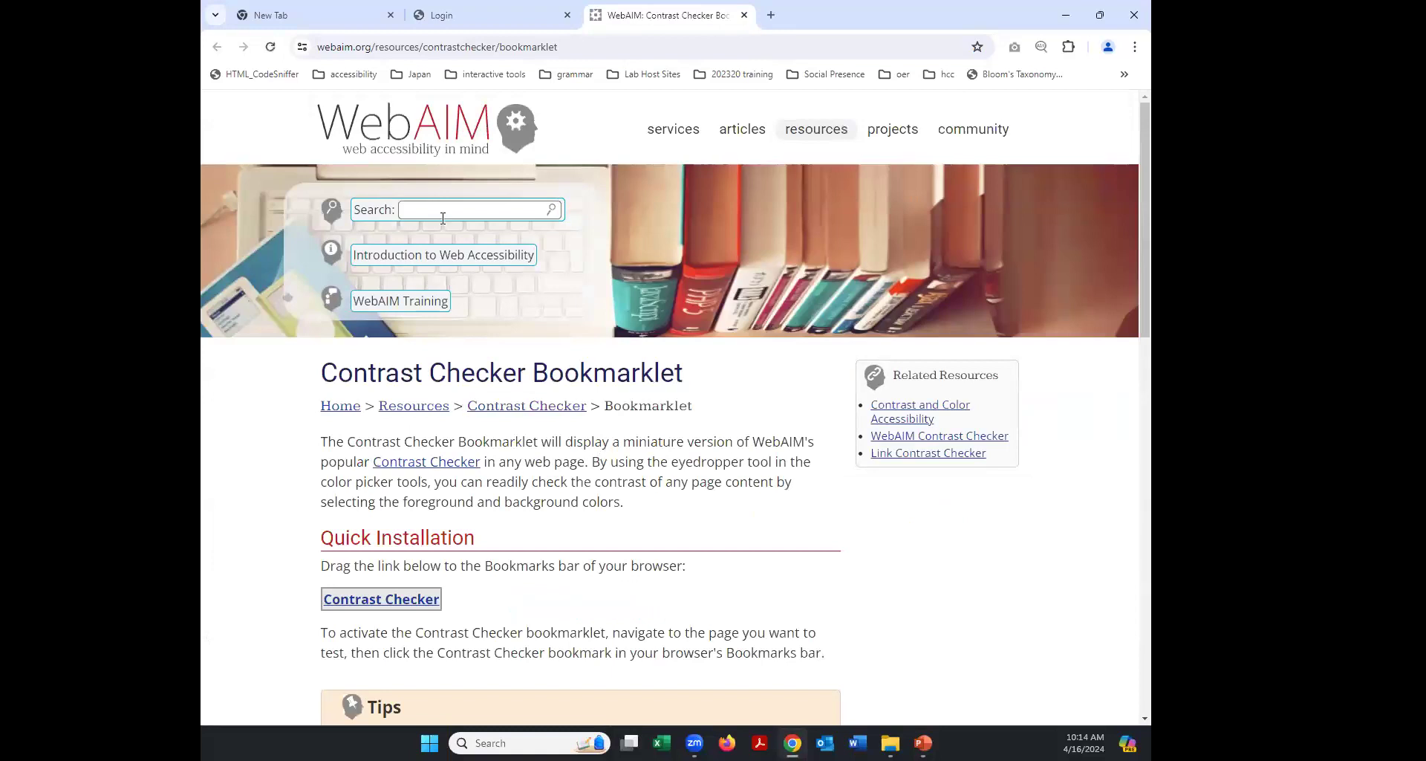
Add the Contrast Checker bookmarklet to Chrome's bookmarks bar.
scroll(394, 565, "down", 1)
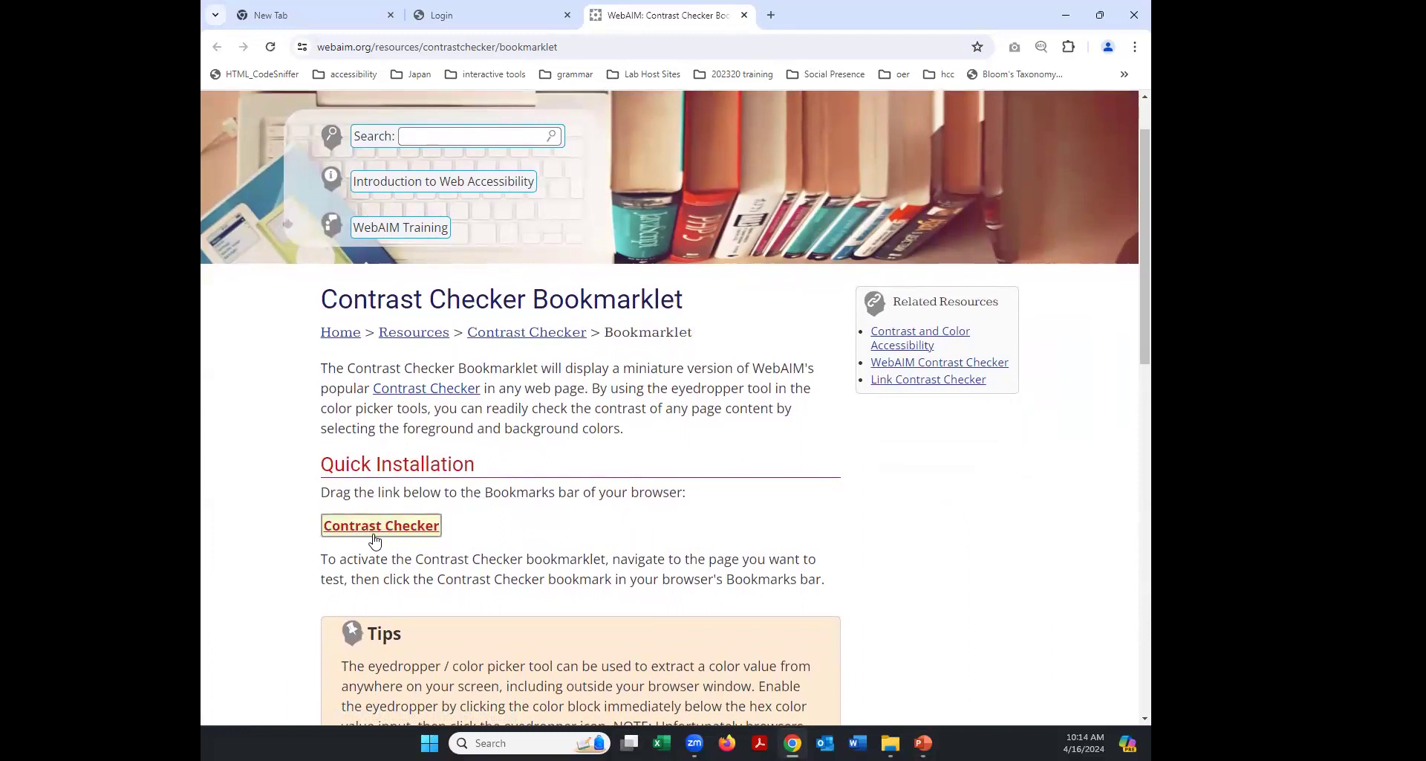
mouse_move(375, 541)
left_mouse_down()
mouse_move(699, 349)
mouse_move(910, 126)
mouse_move(1060, 67)
left_mouse_up()
left_click(1126, 77)
Test the Contrast Checker bookmarklet on the WebAIM page, then return to the Home Access Center login tab.
mouse_move(828, 73)
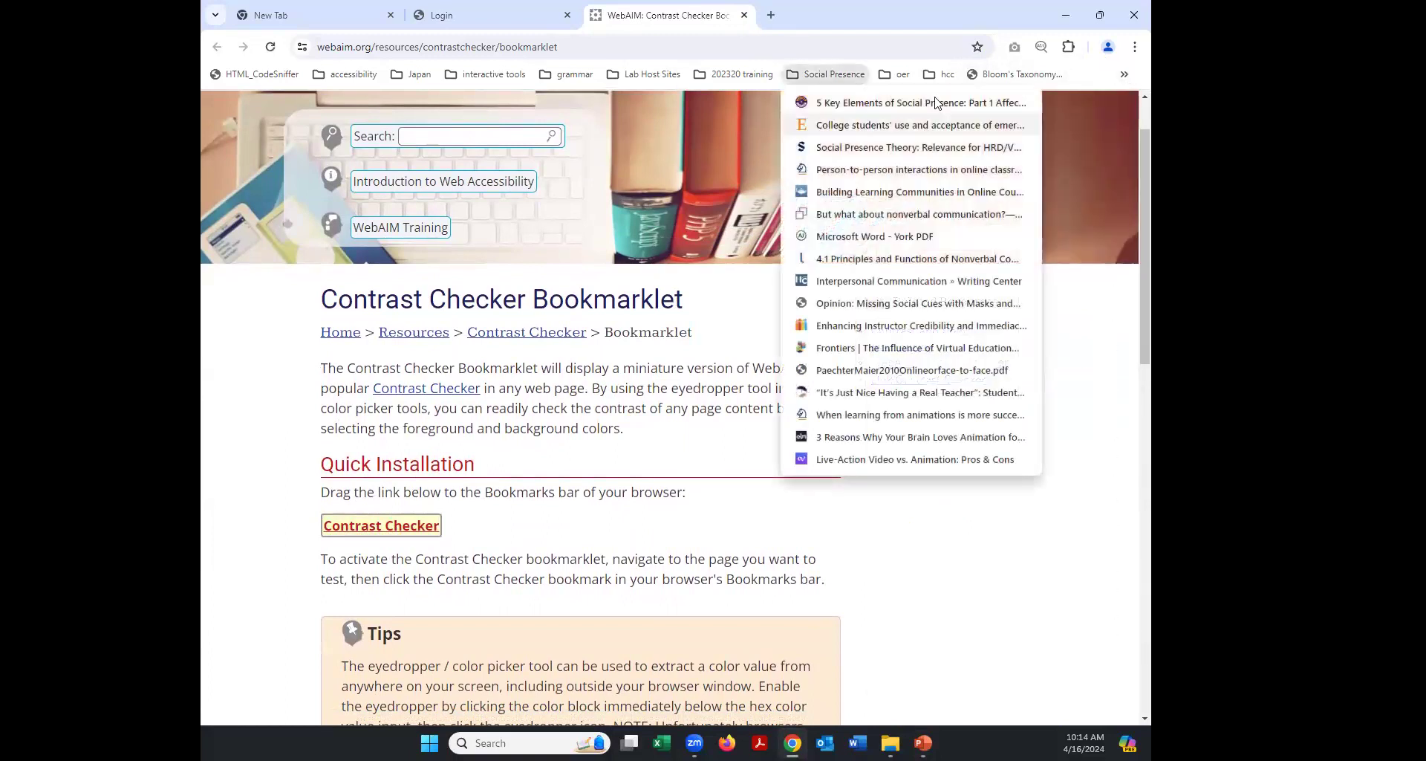
left_click(1125, 74)
left_click(1125, 75)
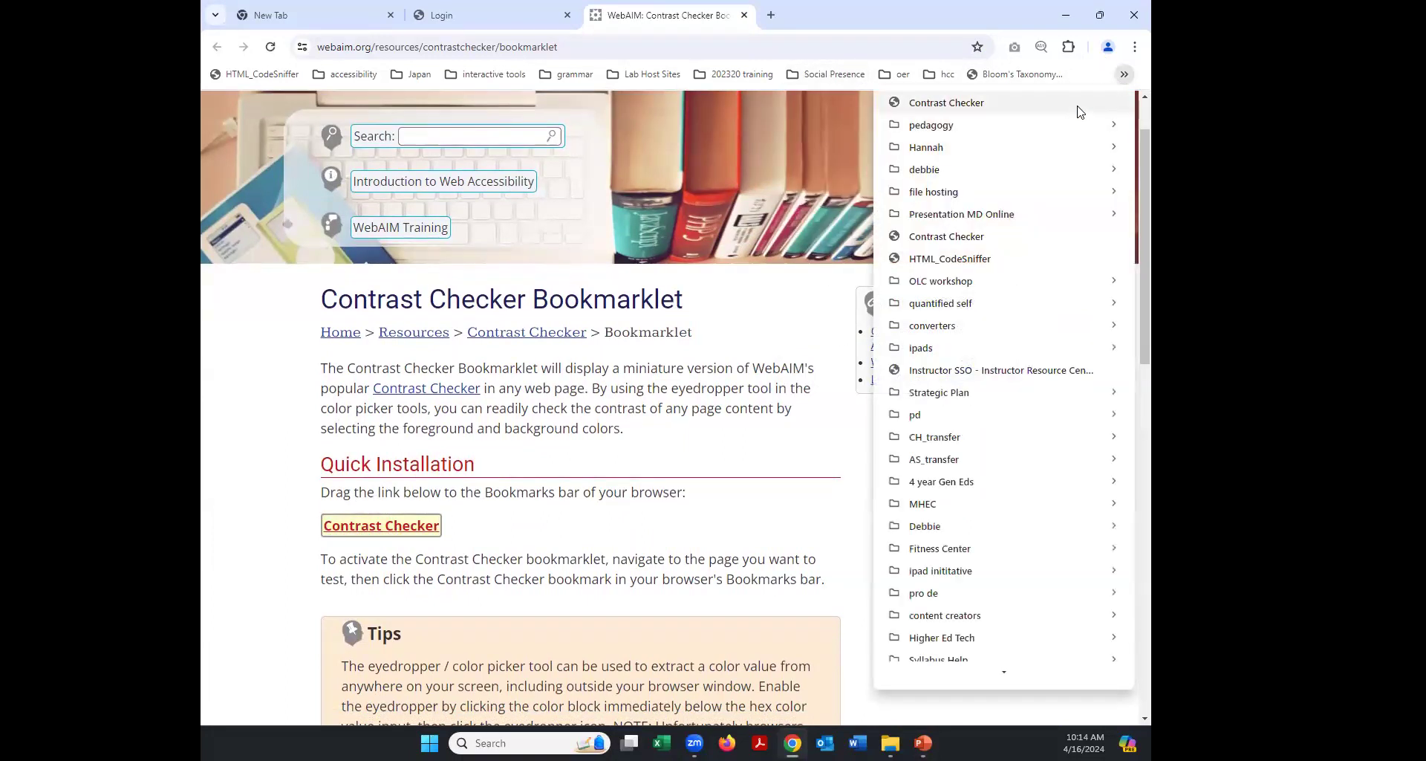
left_click(1080, 108)
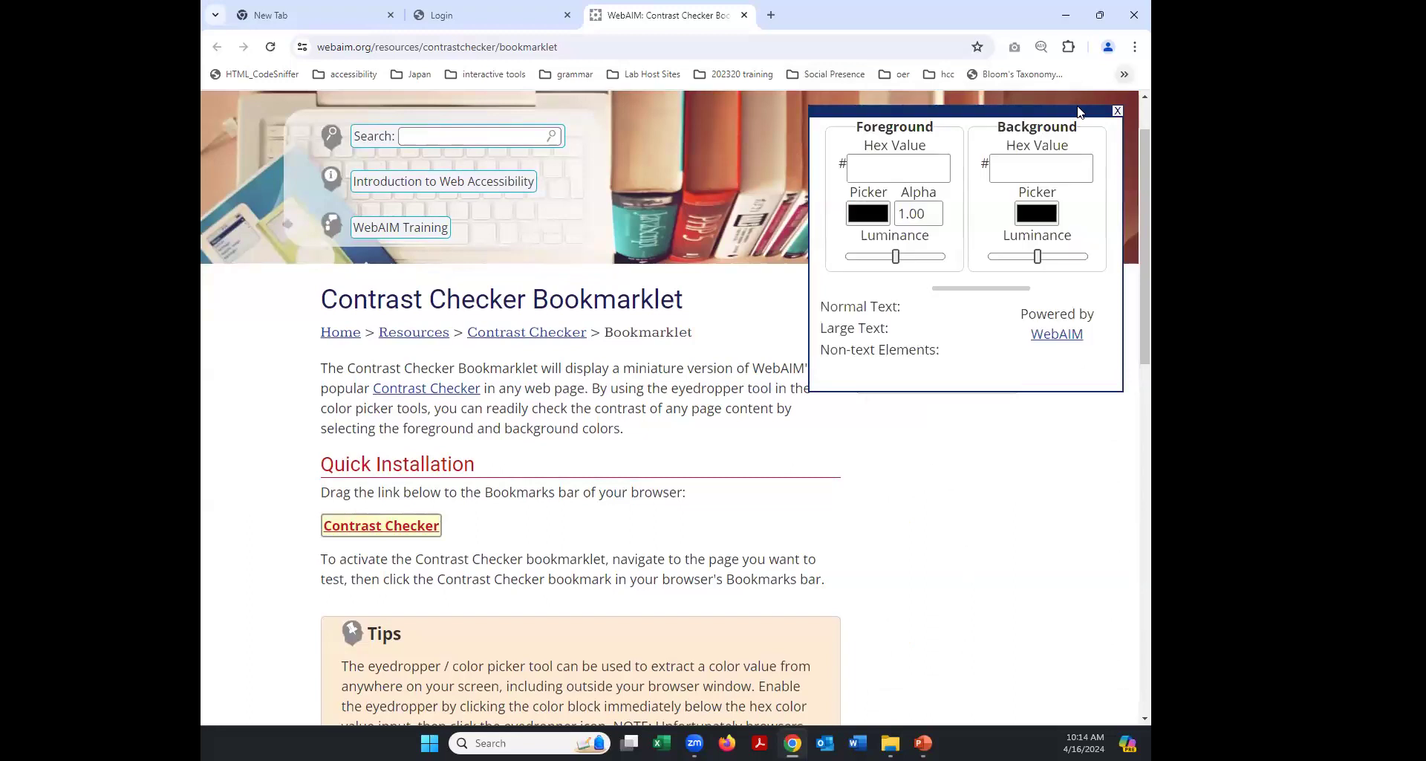
left_click(1118, 110)
left_click(511, 21)
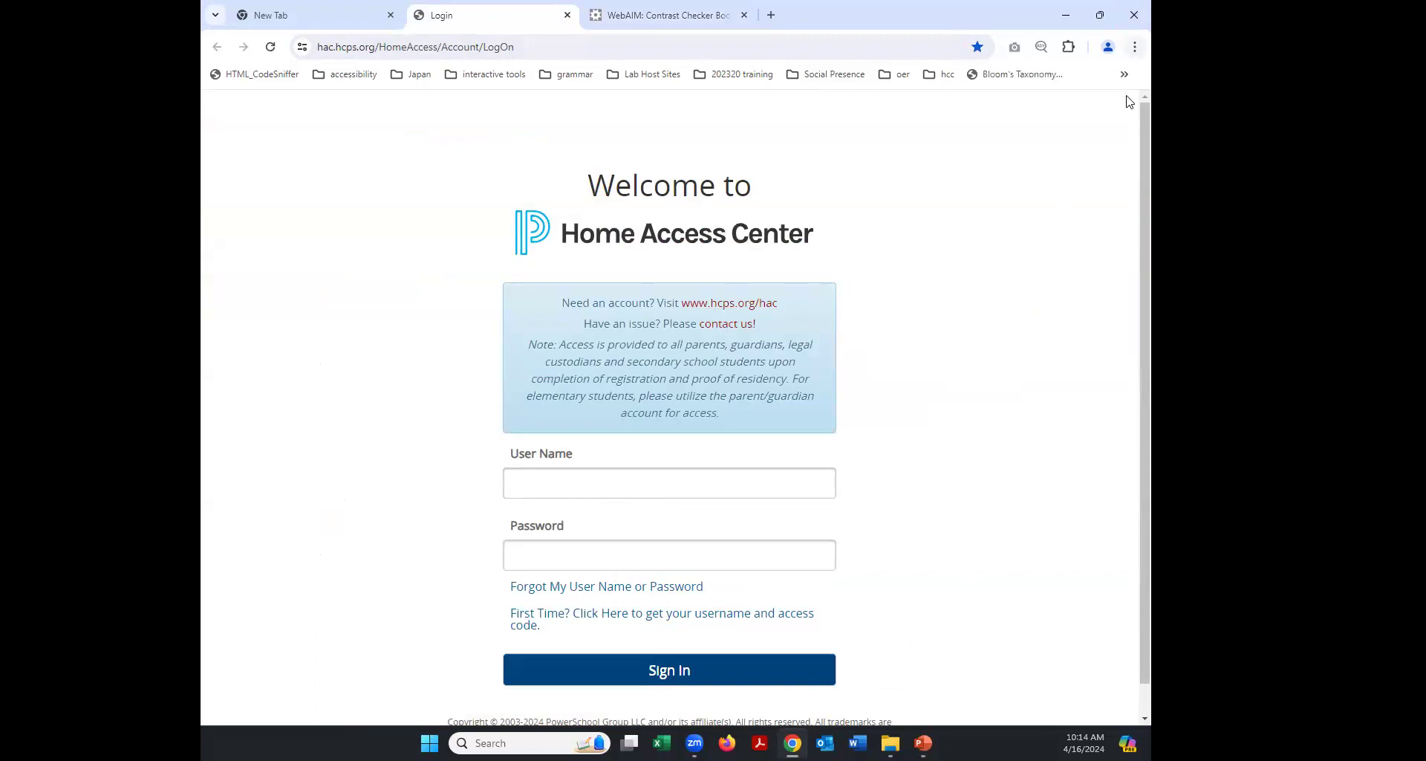
Run Contrast Checker on the Home Access Center login page, see the CSP block, return to the slideshow.
left_click(1124, 74)
left_click(1073, 110)
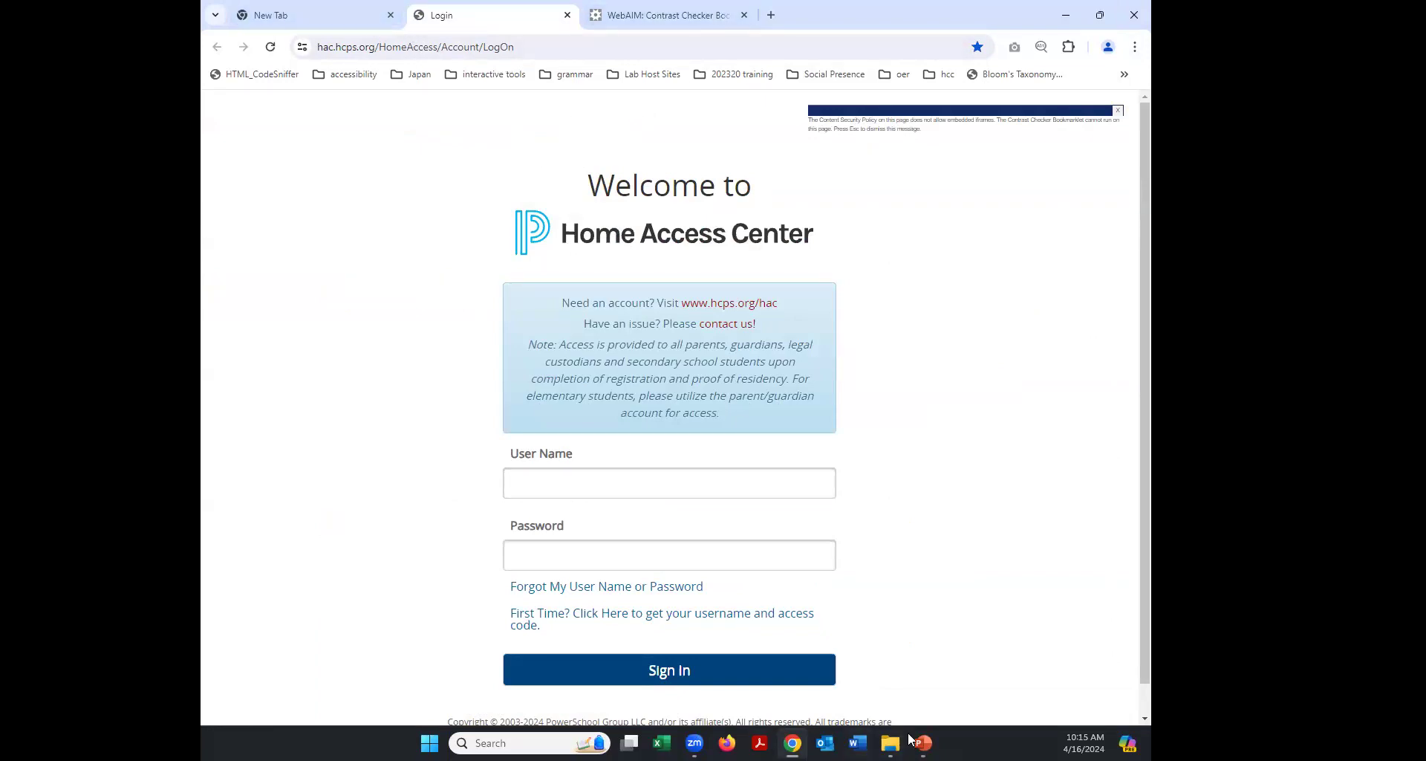
mouse_move(922, 742)
left_click(1044, 685)
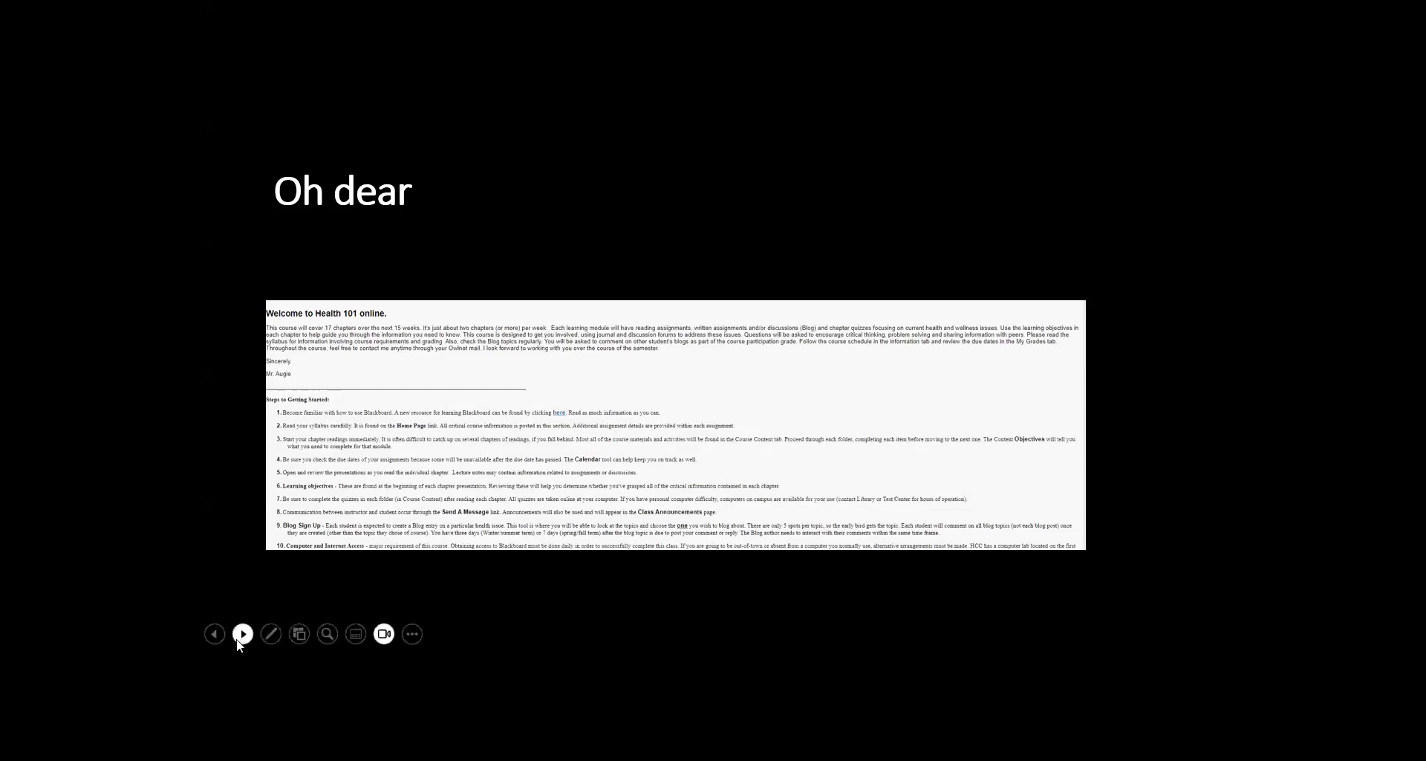
Advance the slideshow to the MarylandOnline YouTube slide with its video-series QR code.
left_click(243, 634)
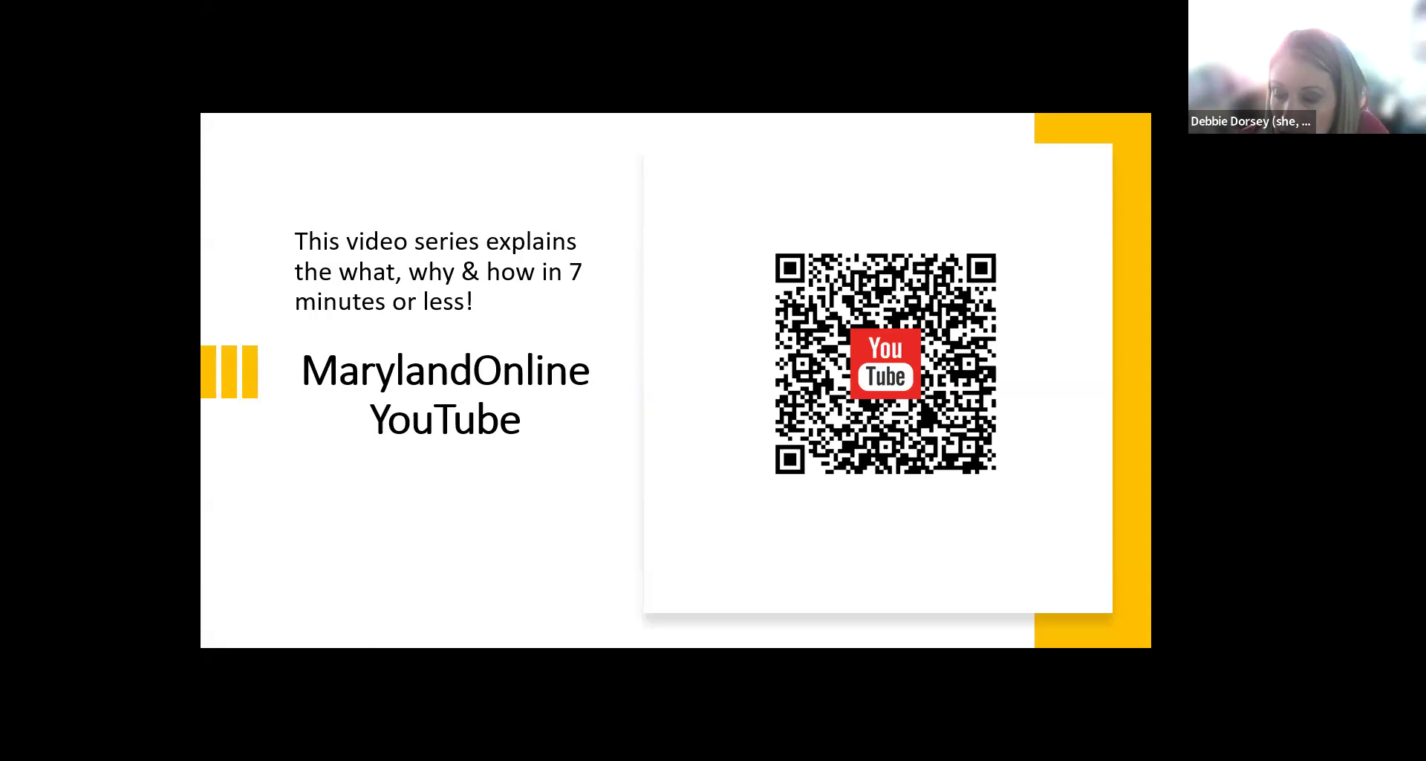
Alt+Tab from the slideshow to Chrome's Home Access Center login page.
key("alt+Tab")
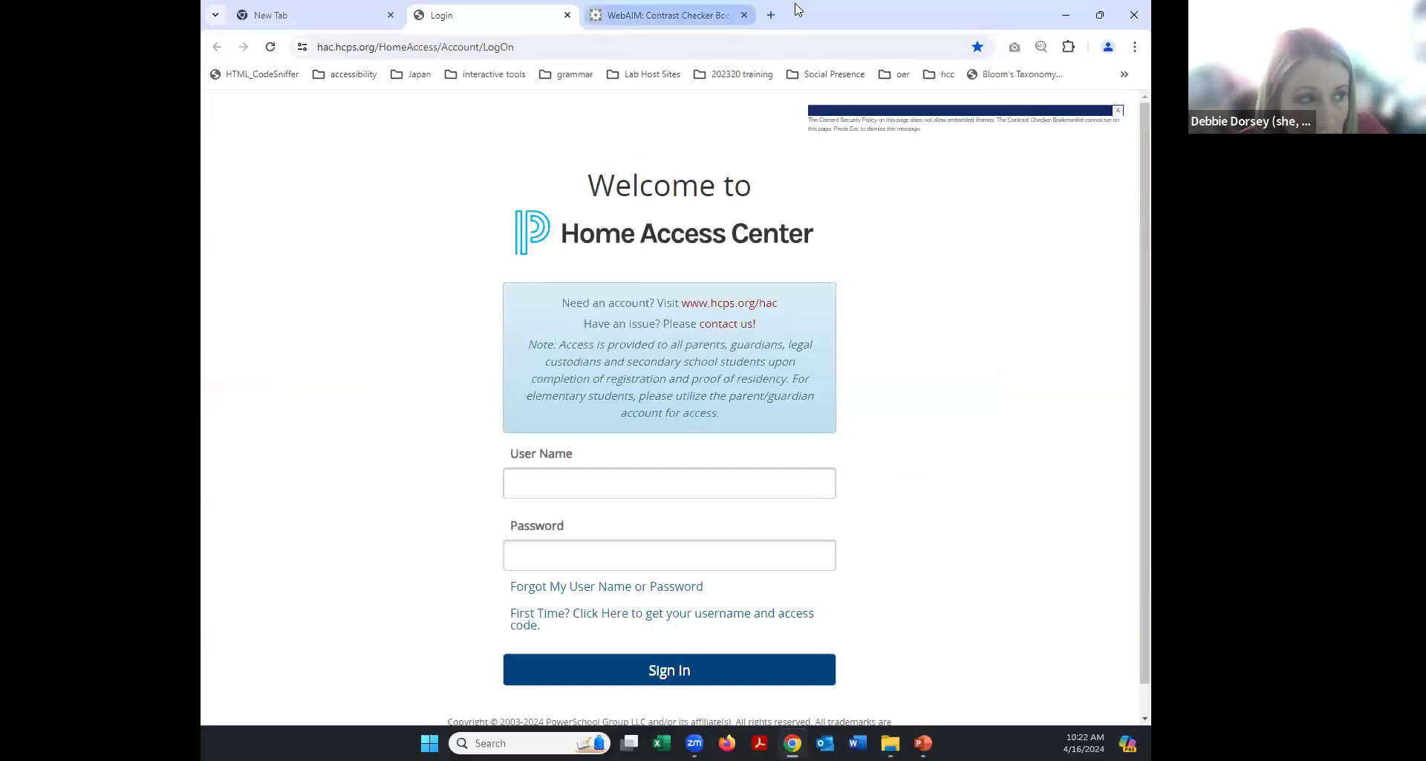
Open the Harford Blackboard login page in a new tab from the college bookmarks.
left_click(772, 15)
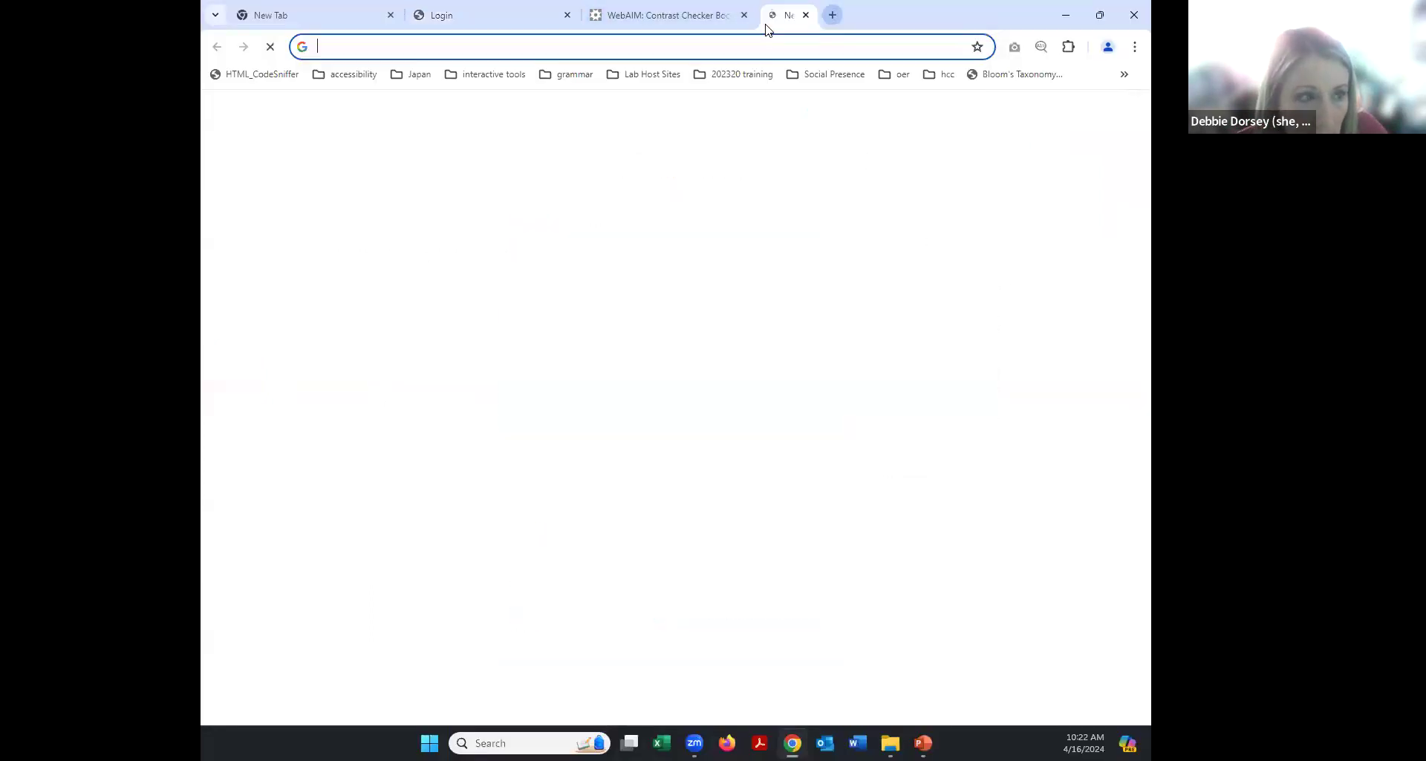
left_click(938, 77)
left_click(871, 104)
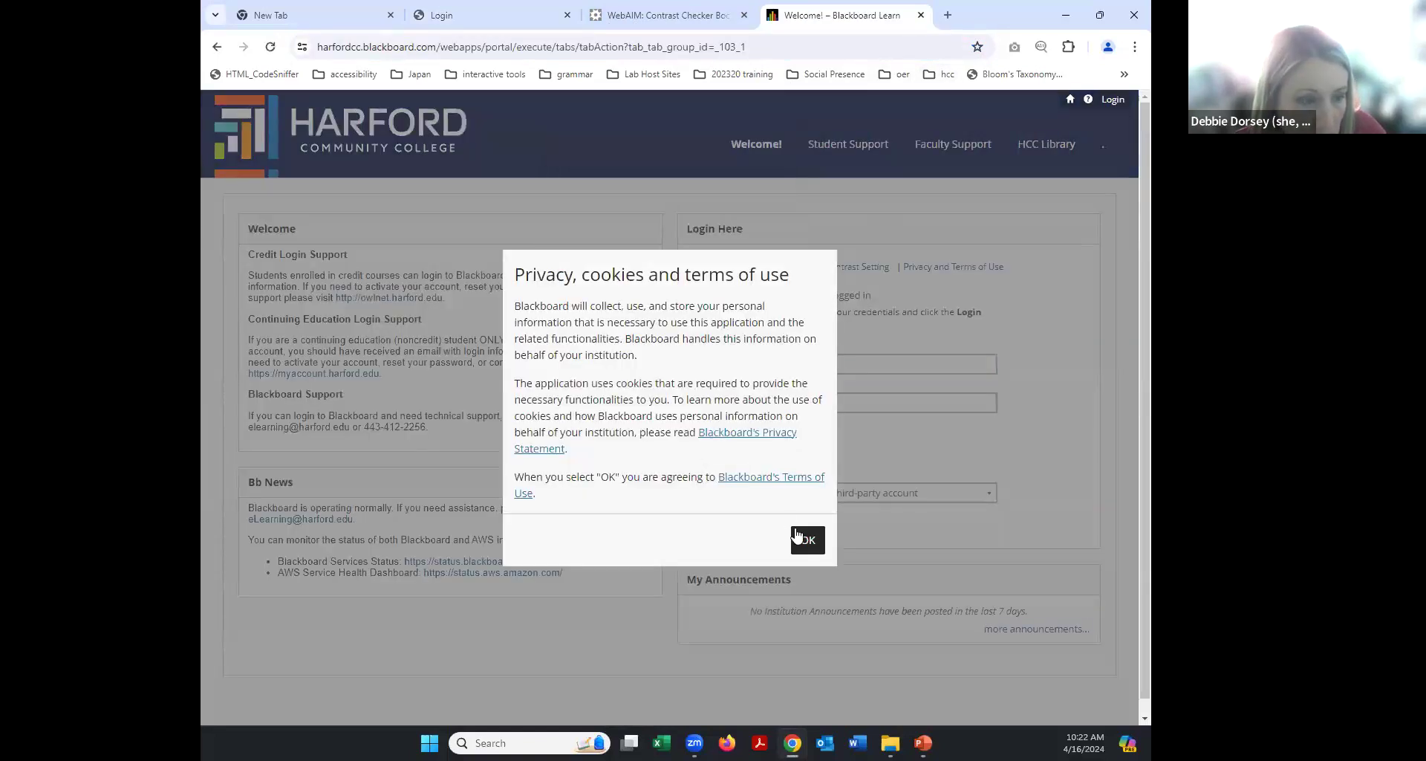
left_click(801, 537)
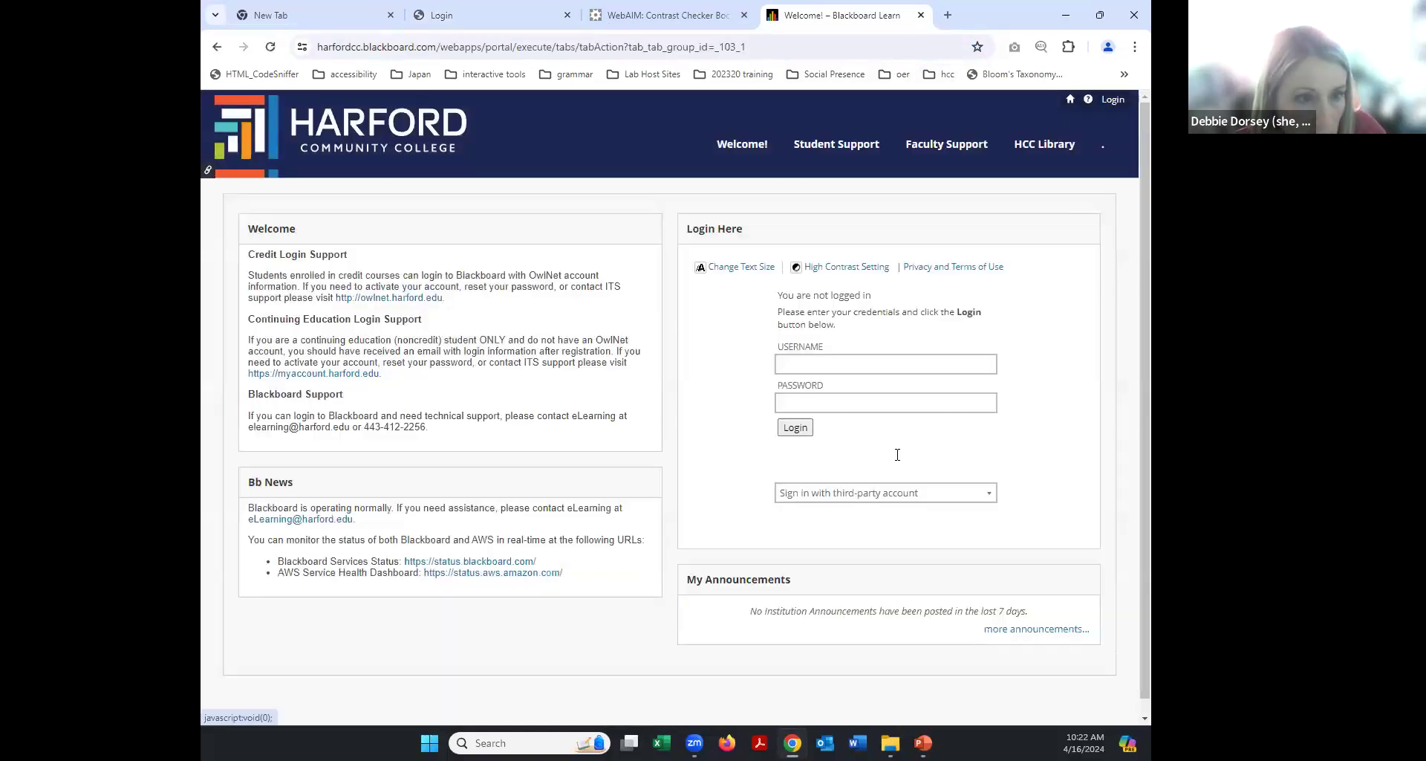
Run the WebAIM Contrast Checker on the Blackboard login page, then close its panel.
left_click(1124, 75)
left_click(1025, 100)
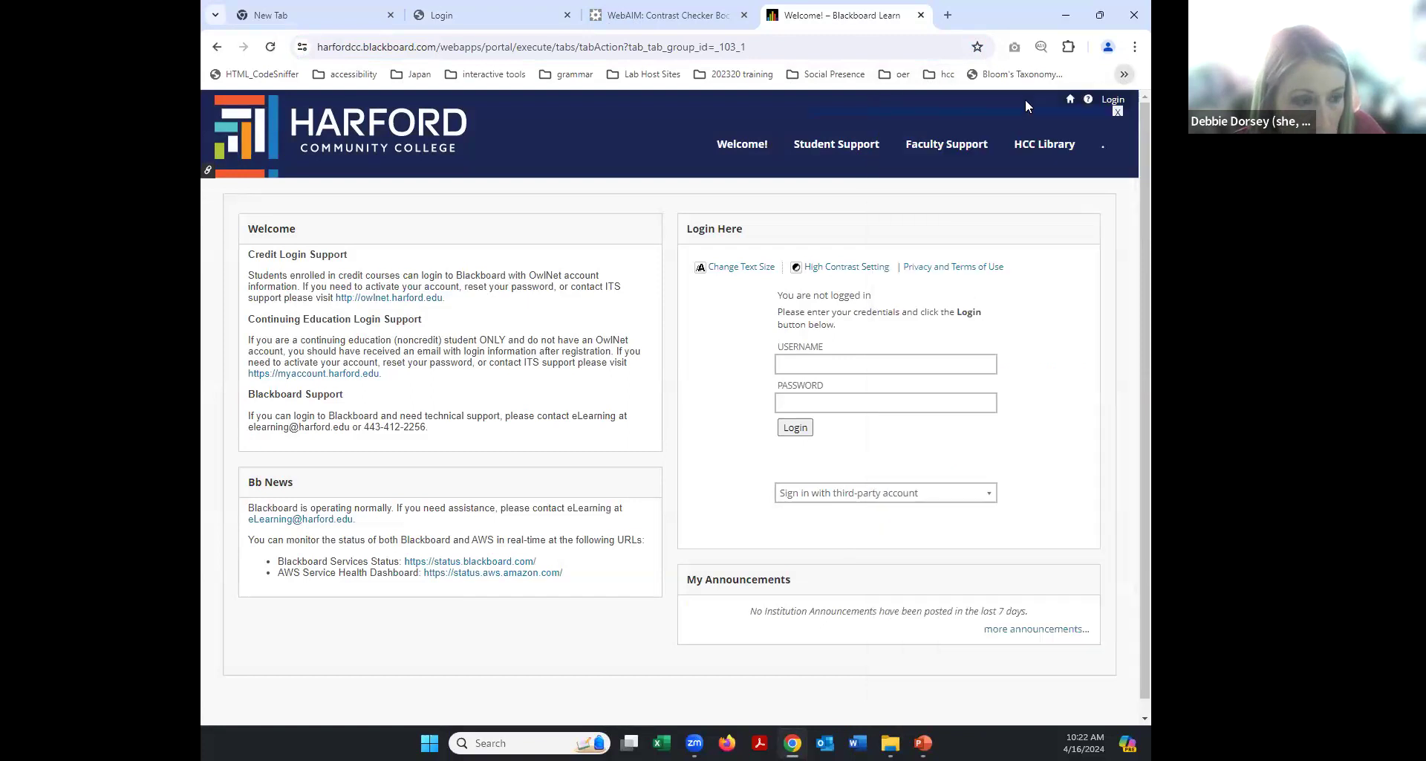
left_click(1117, 113)
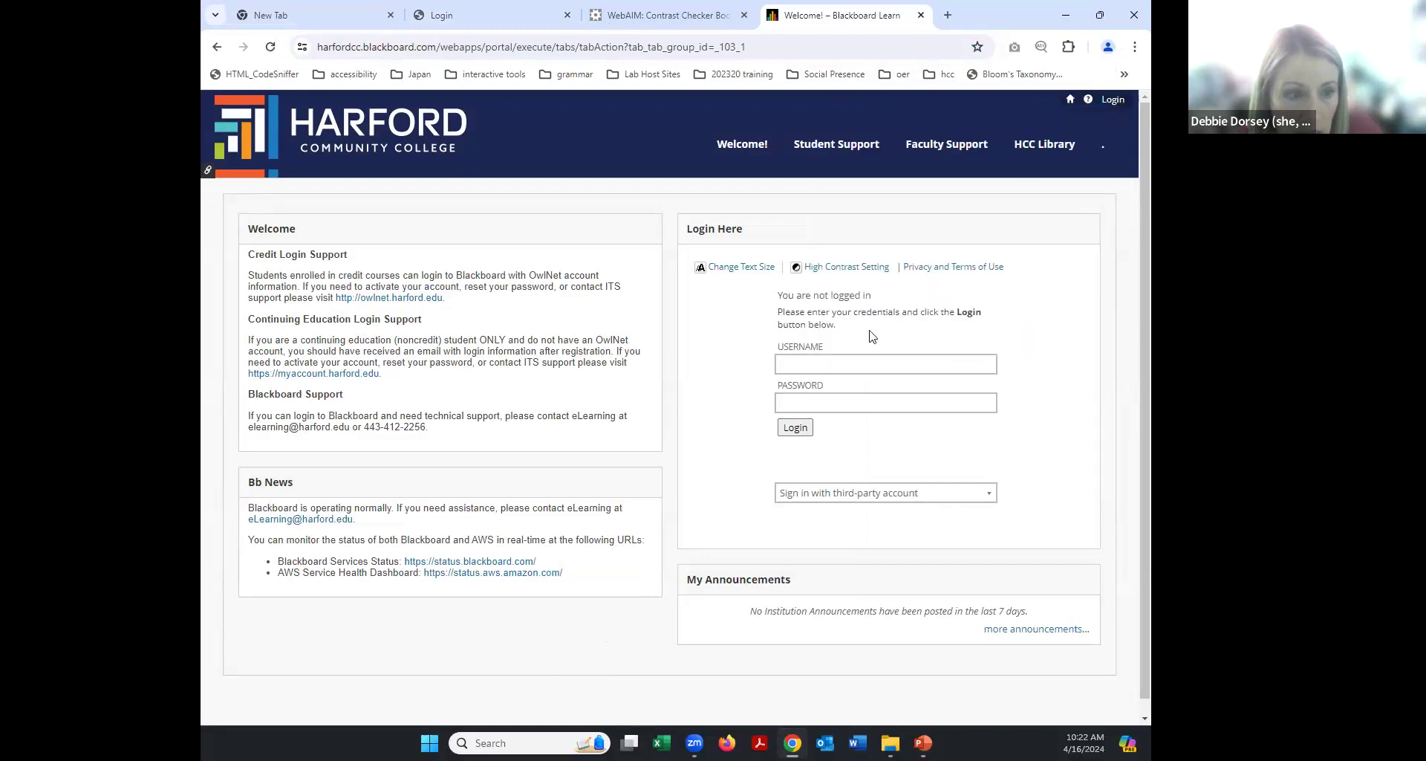
Enter the username and password in the Blackboard login form.
left_click(847, 365)
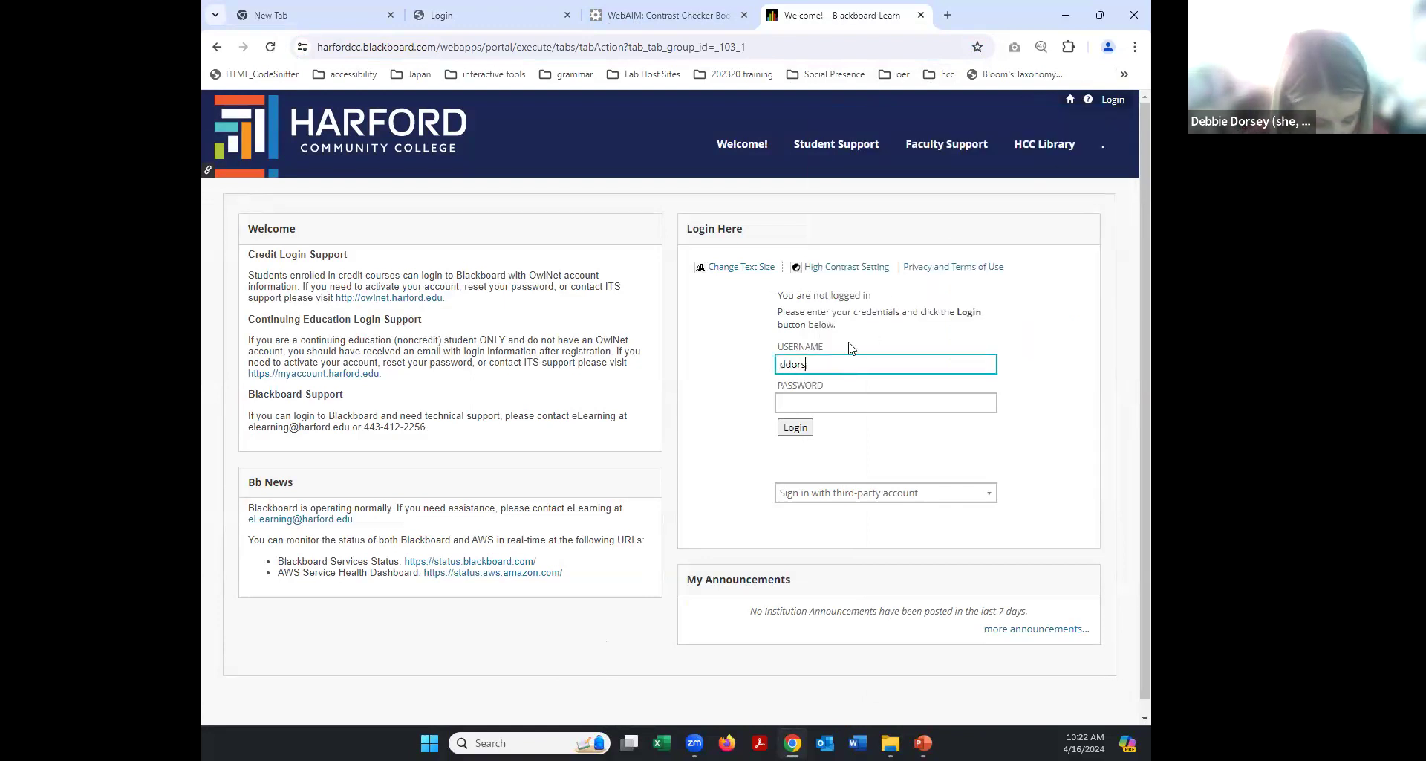
left_click(935, 405)
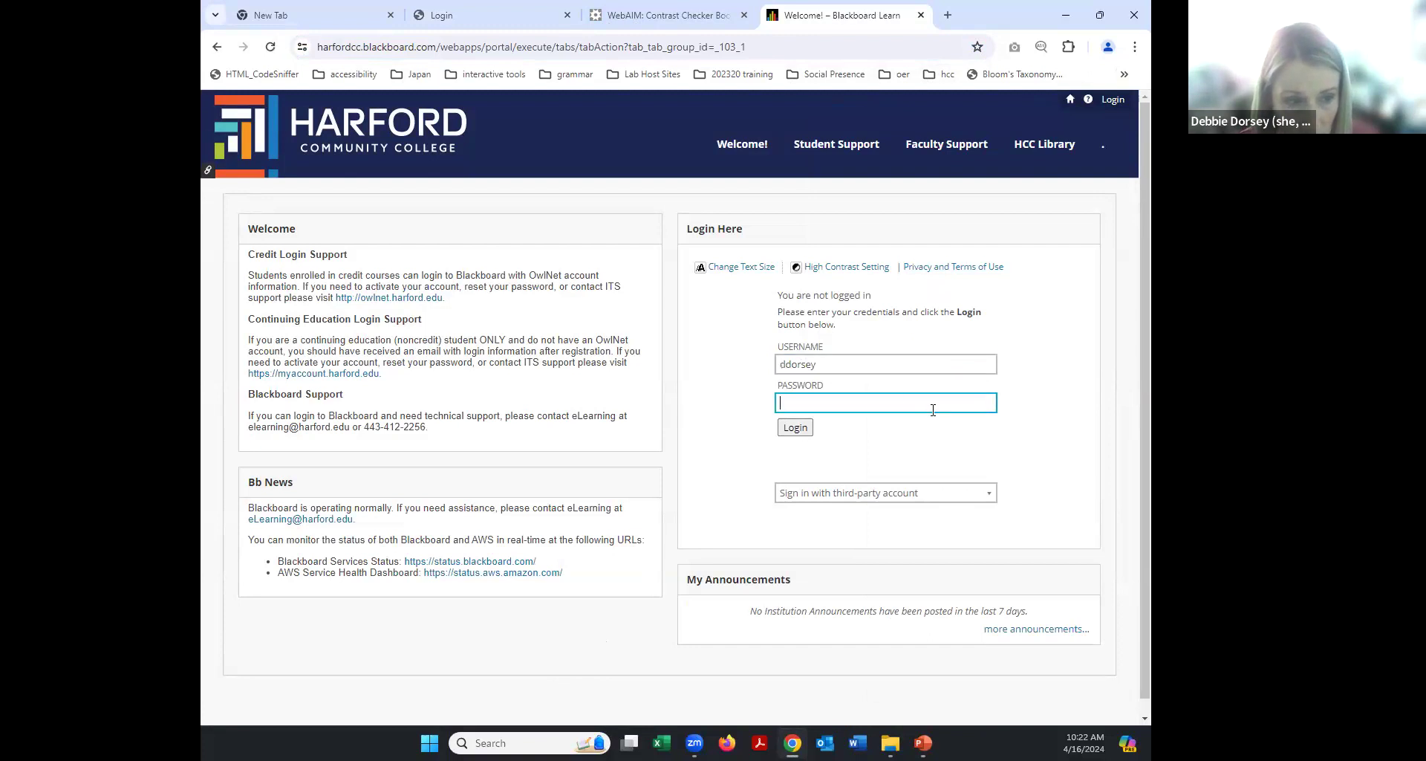
type("••••••")
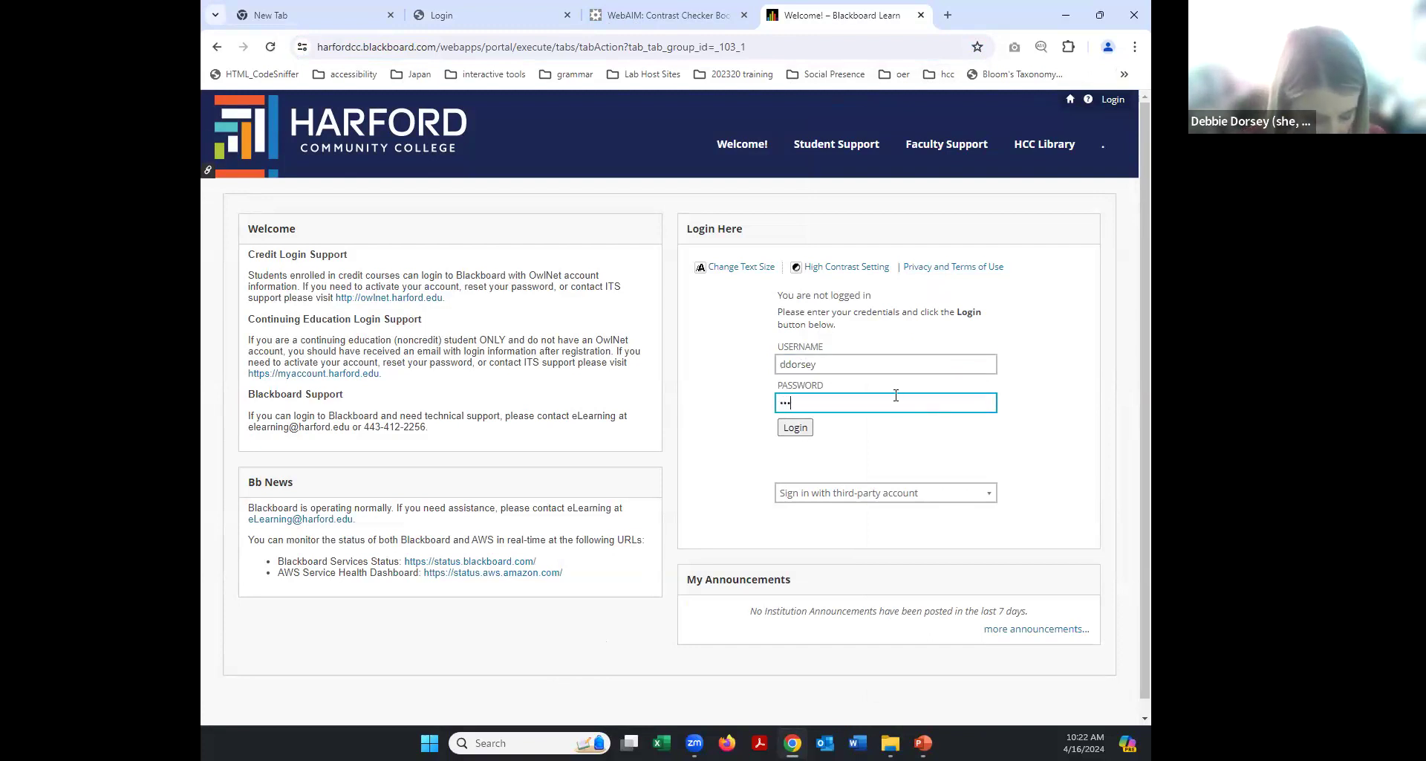
type("•")
Submit the credentials to log in to Blackboard.
key("Return")
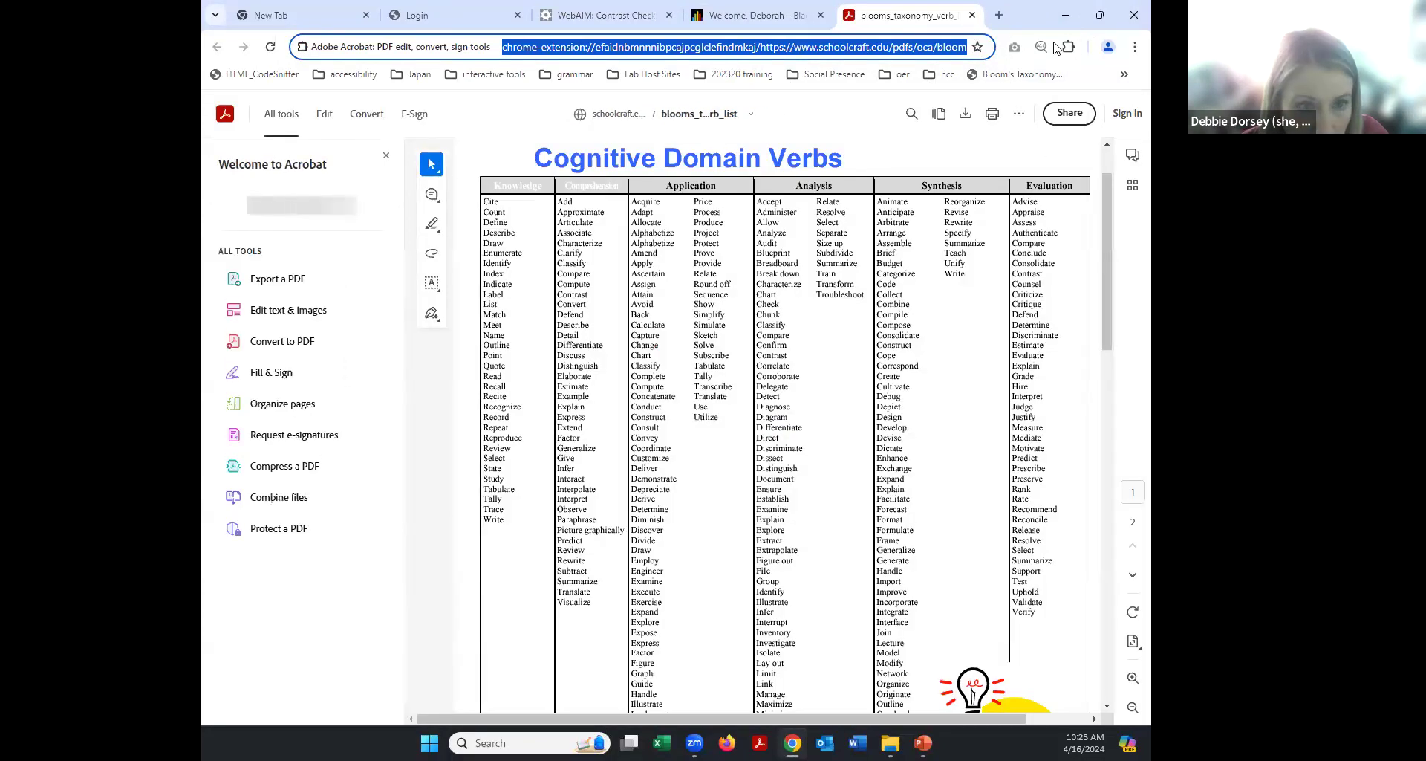
left_click(1124, 74)
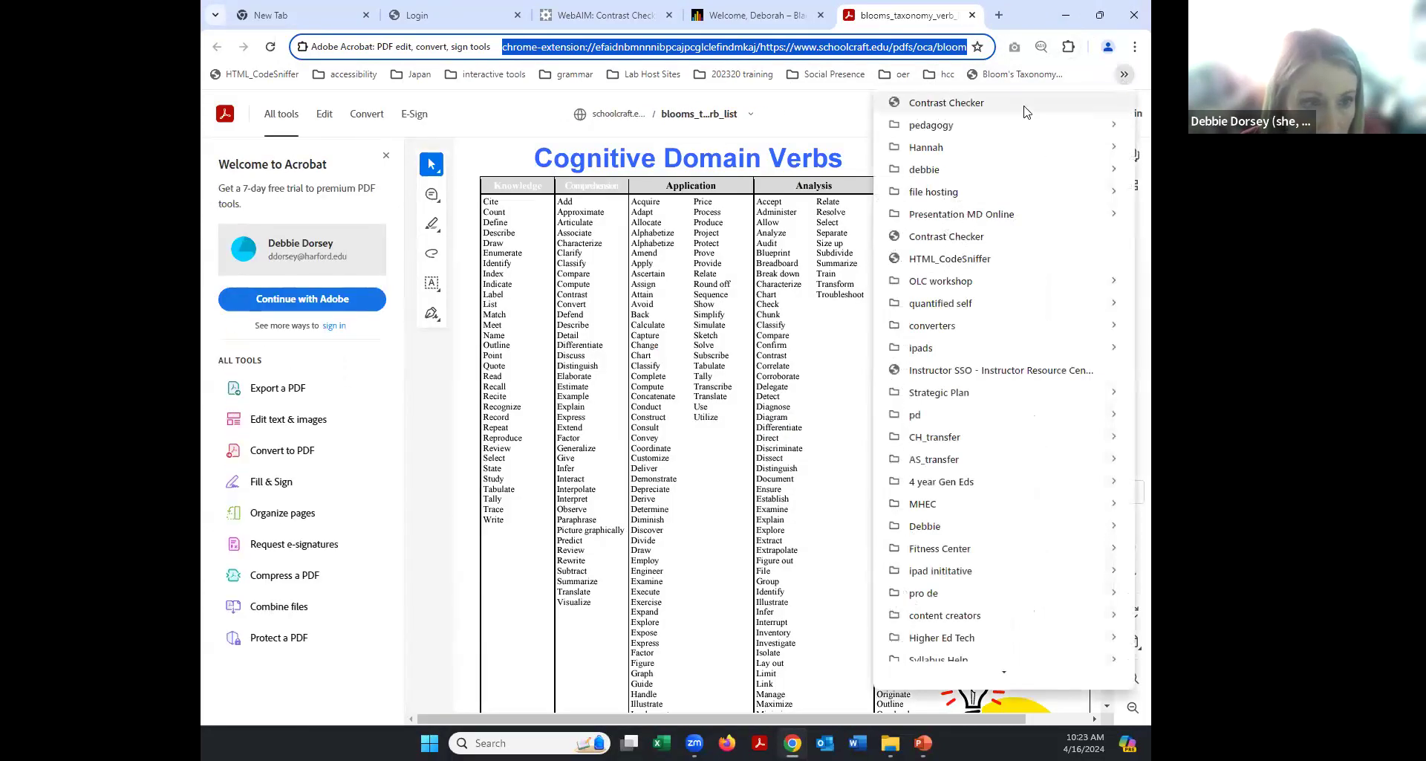
key("Escape")
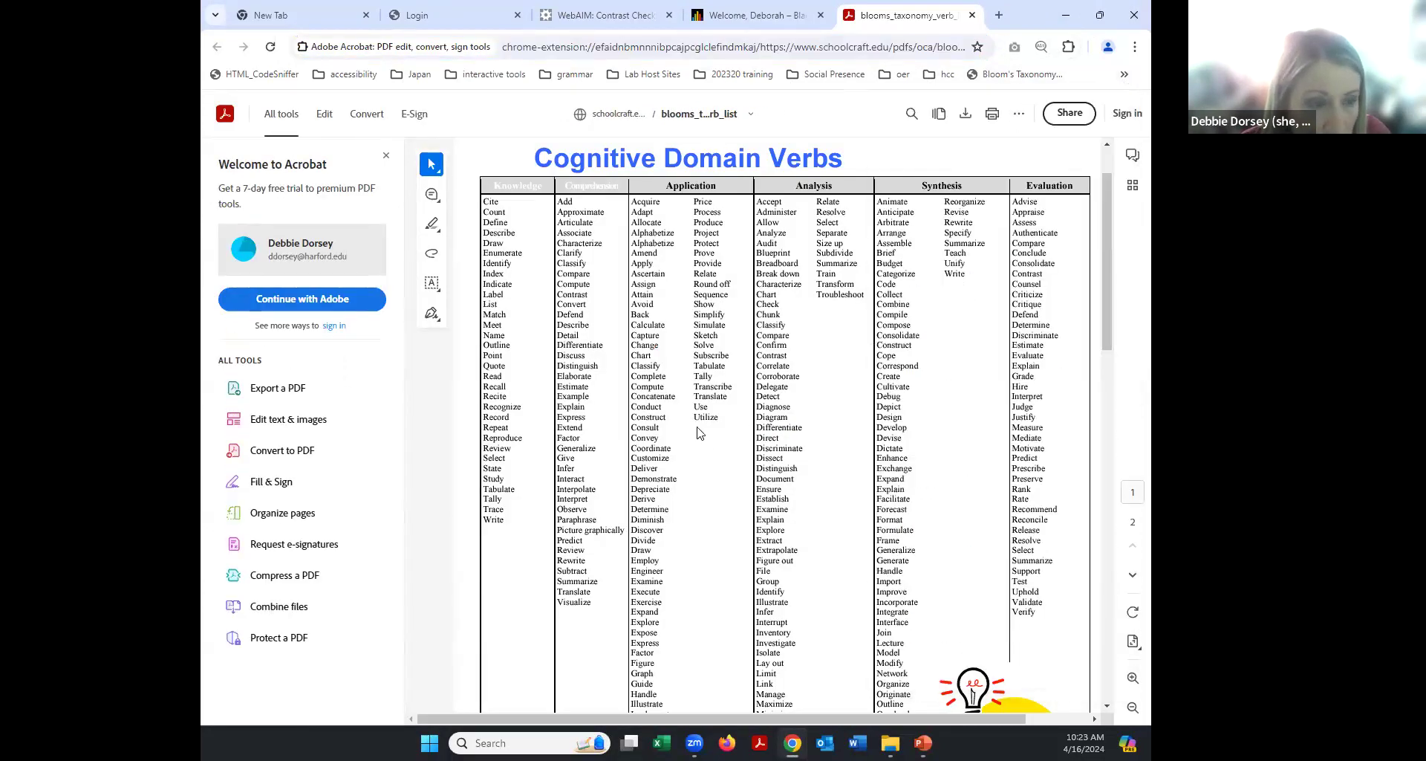
Close the Bloom's taxonomy verb list PDF tab to reach the Blackboard home page.
left_click(1136, 47)
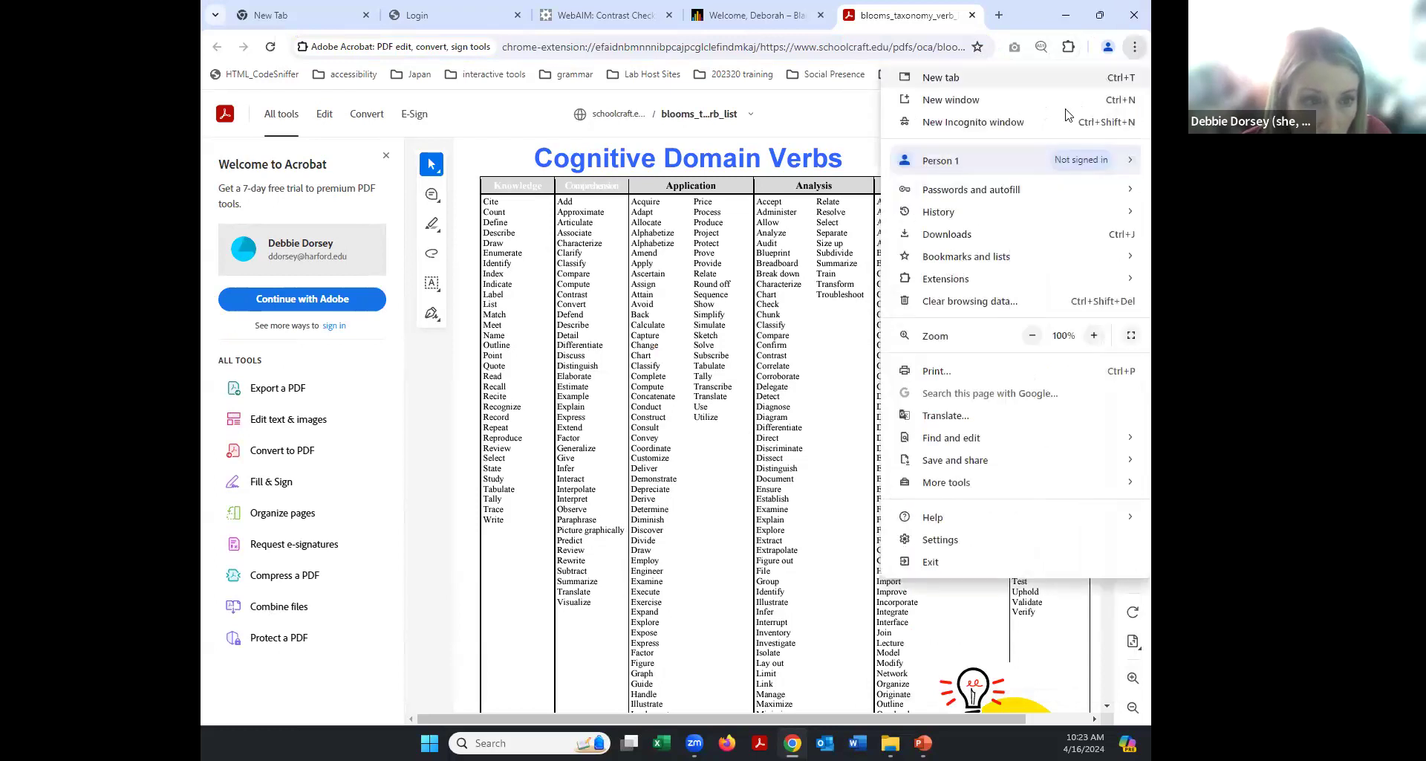
mouse_move(986, 213)
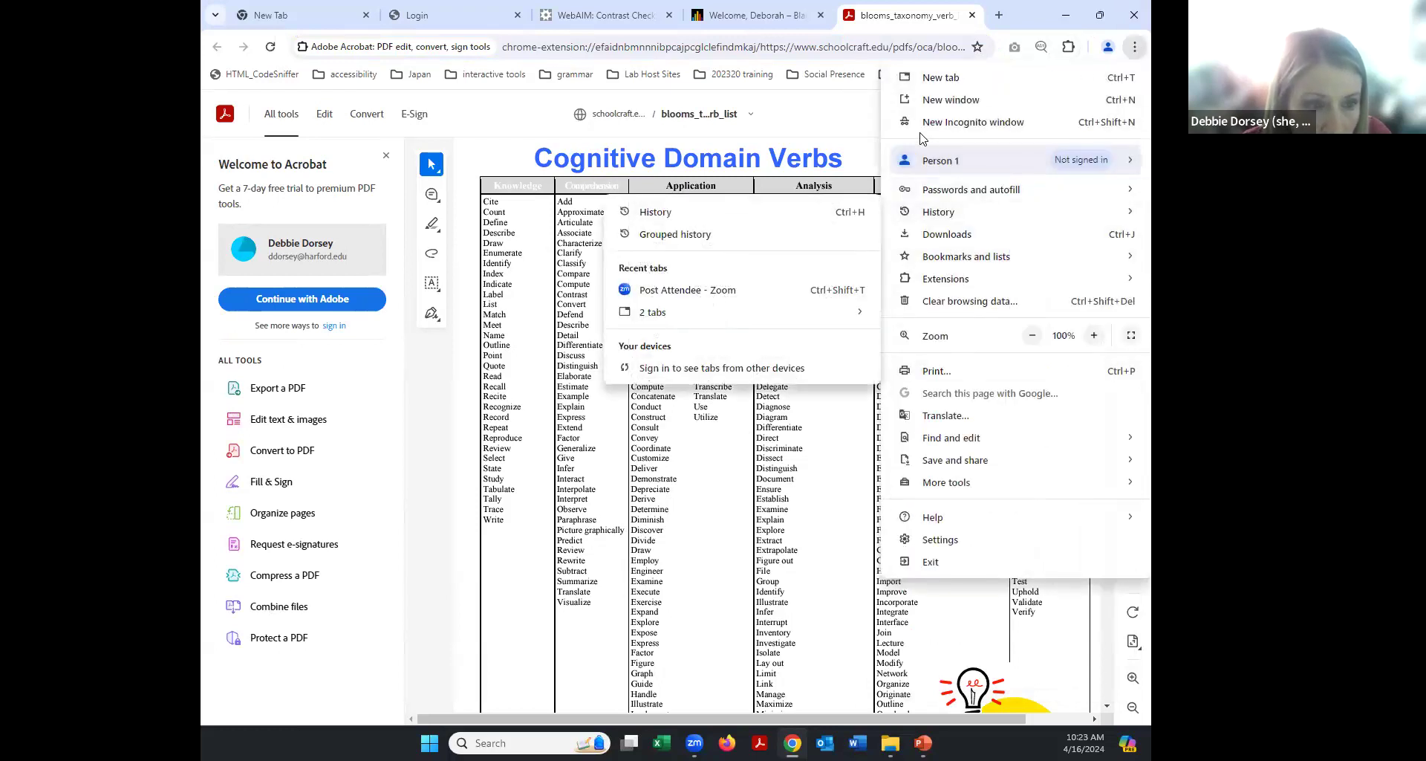
key("Escape")
key("Escape")
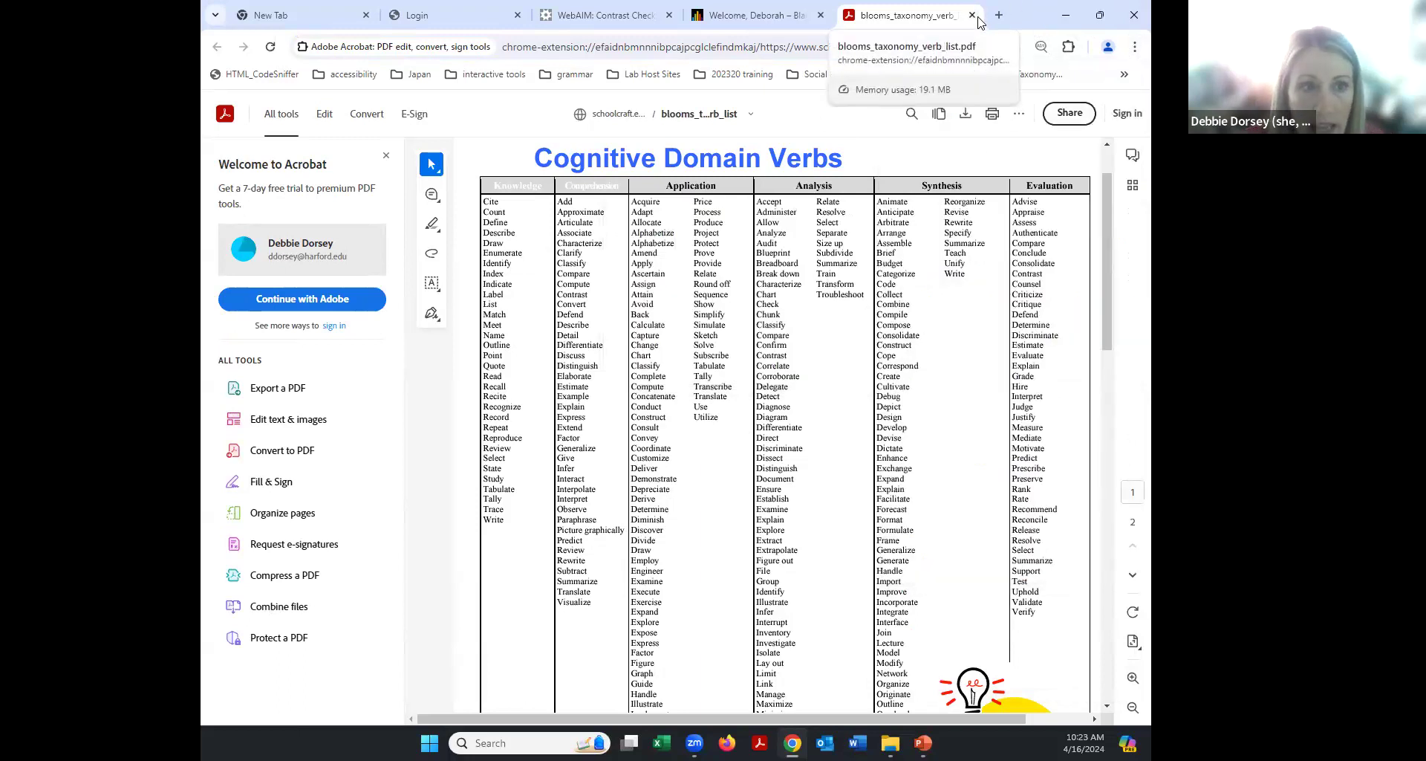
left_click(973, 15)
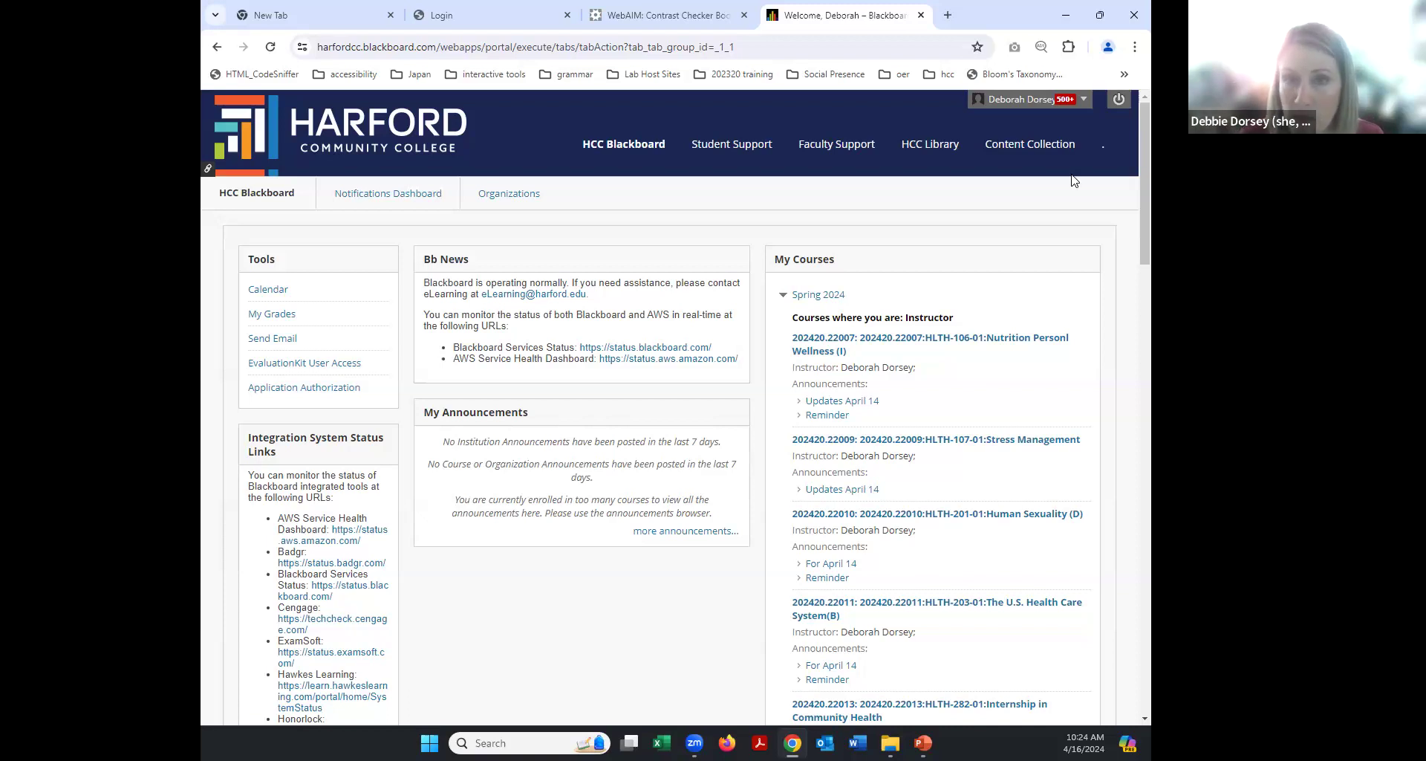
scroll(928, 572, "down", 8)
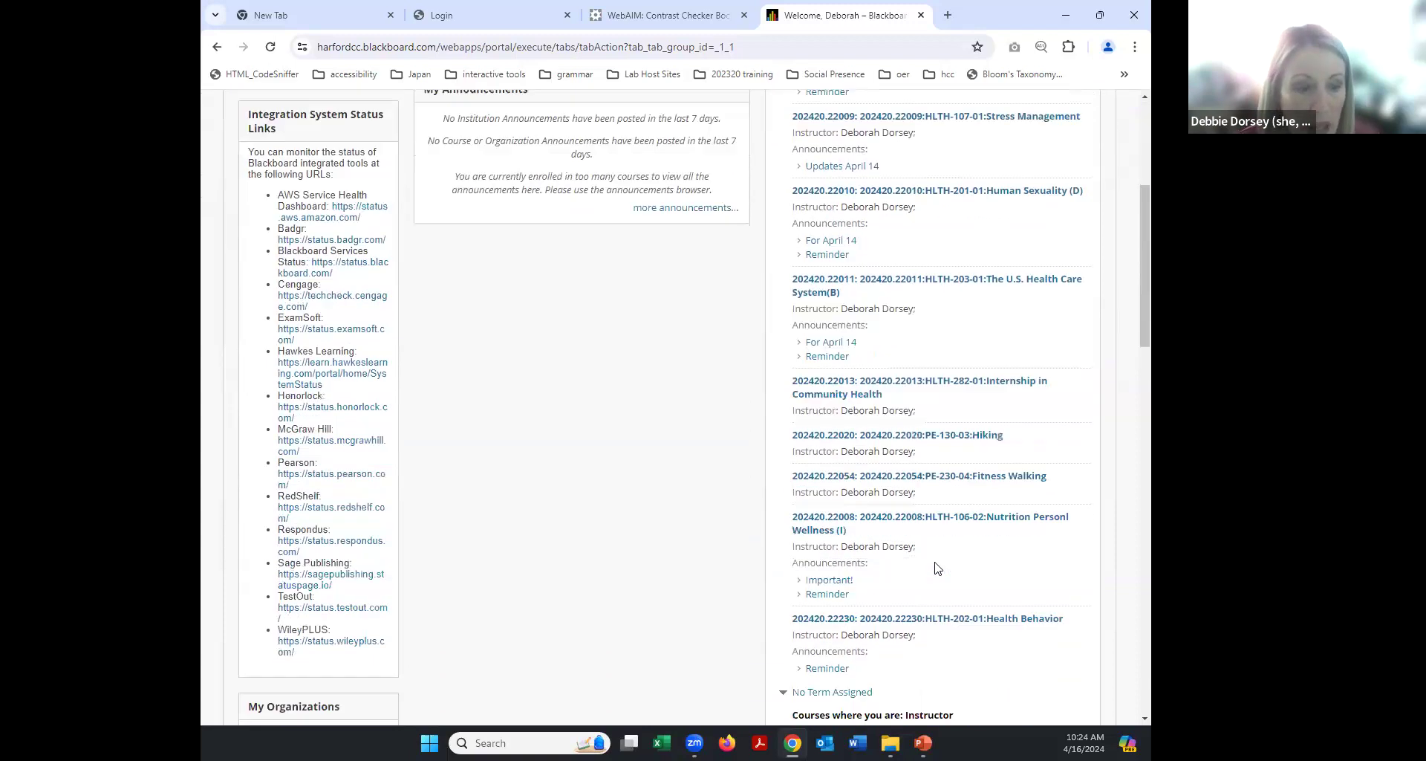
scroll(928, 567, "down", 3)
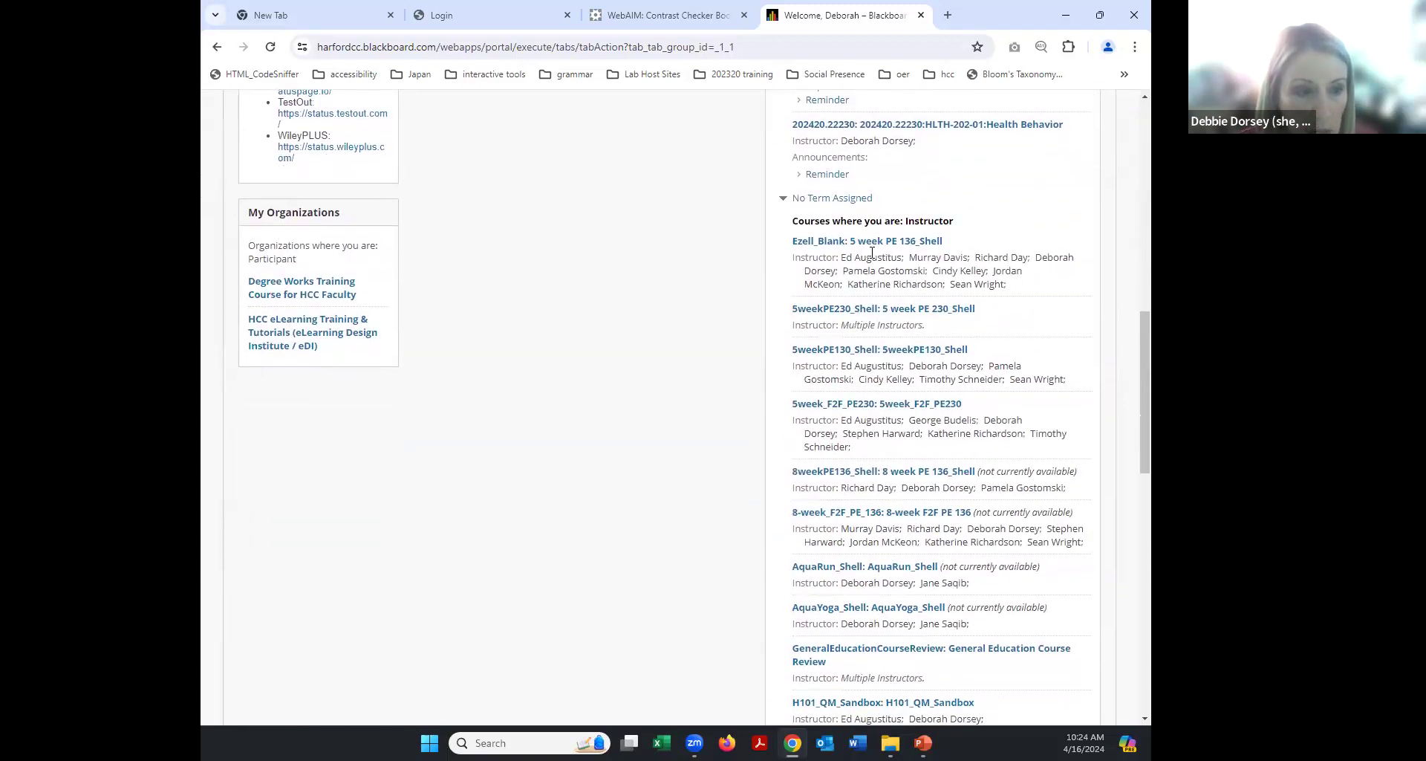
Open the 5weekPE230_Shell course and confirm Contrast Checker rates 0000FF on FFFFFF at 8.59:1.
left_click(865, 310)
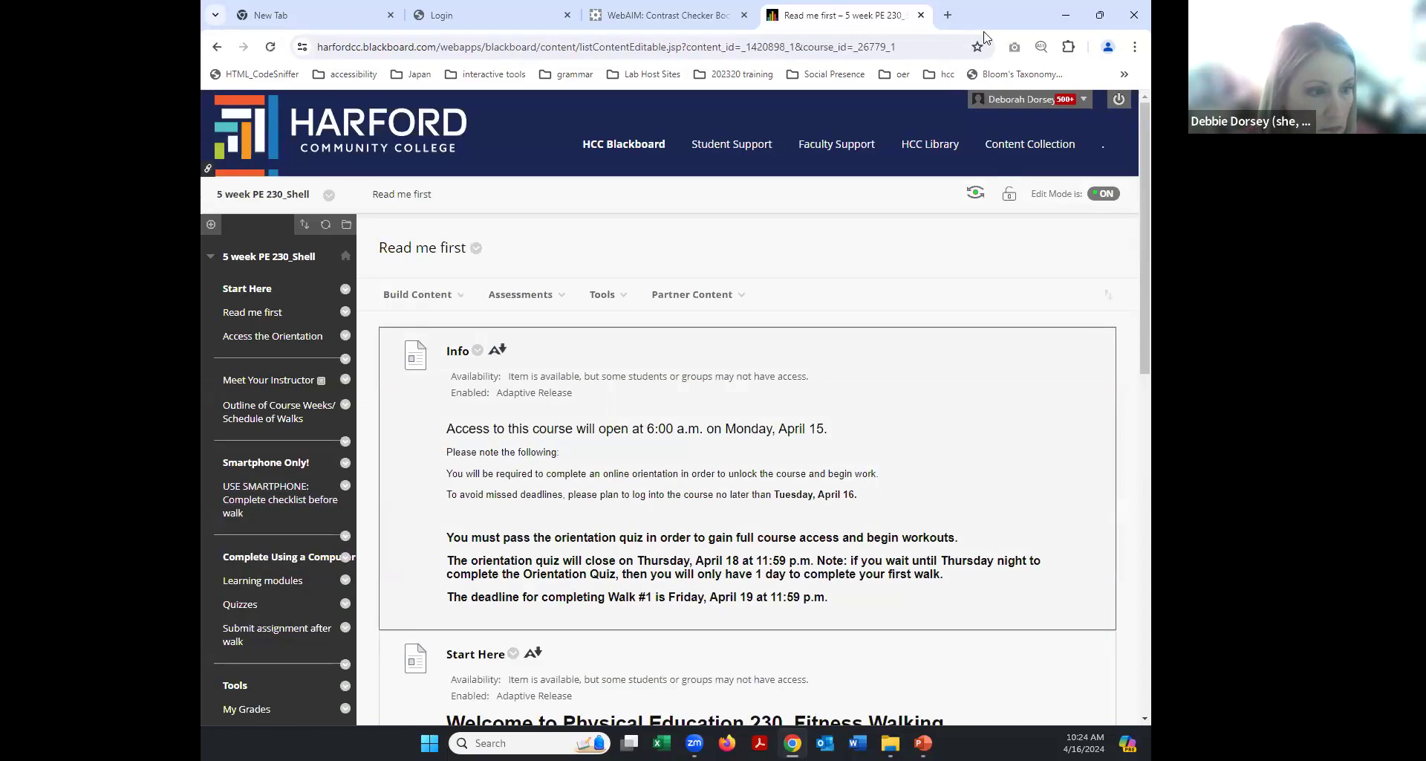
left_click(1124, 75)
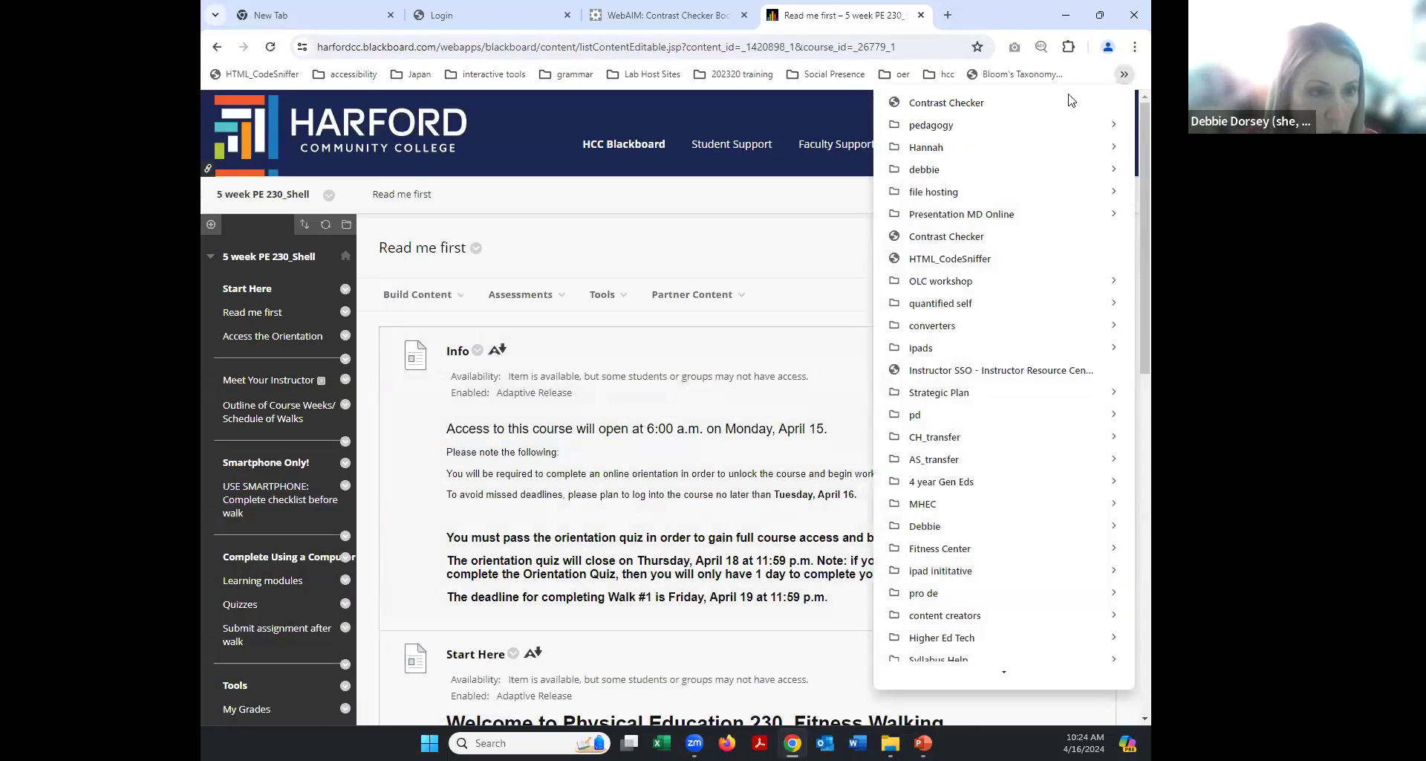
left_click(1061, 104)
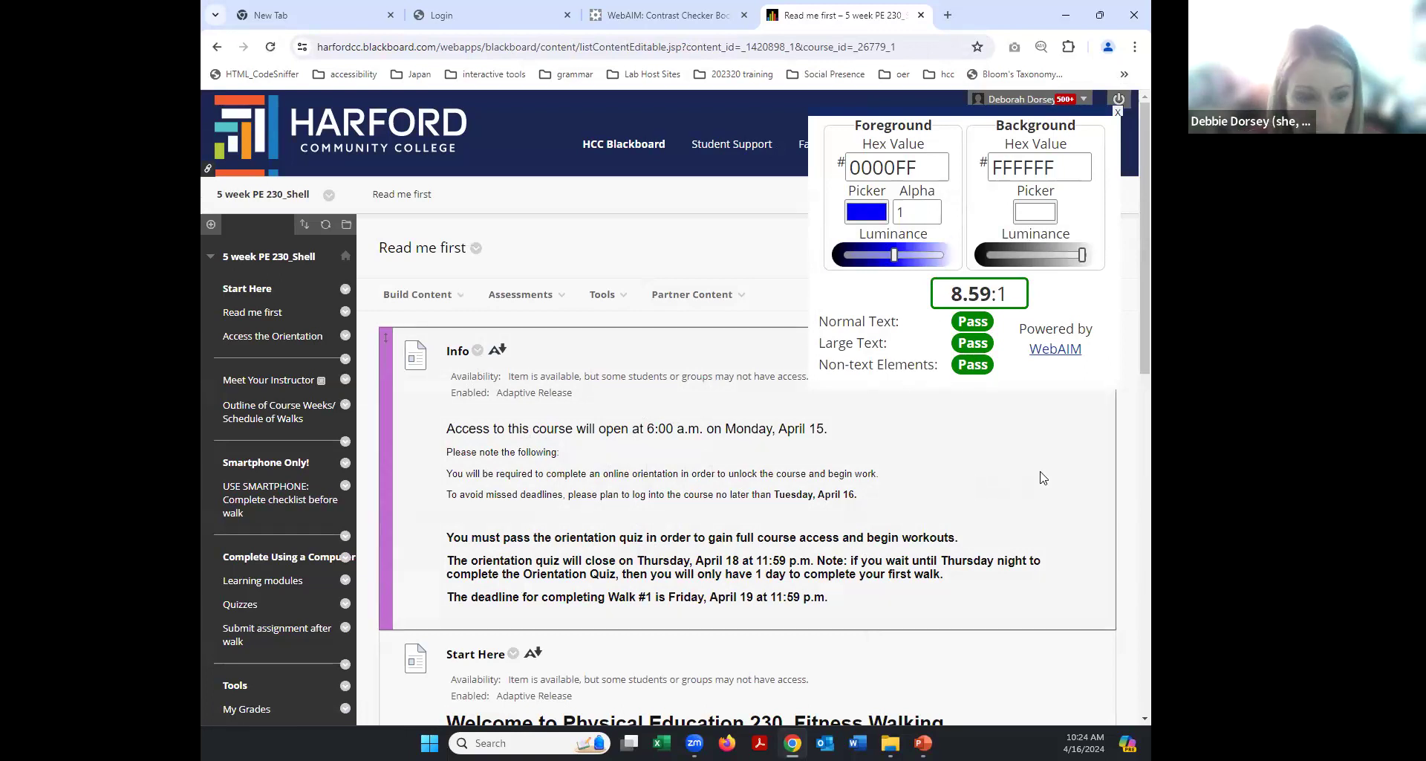
left_click(520, 294)
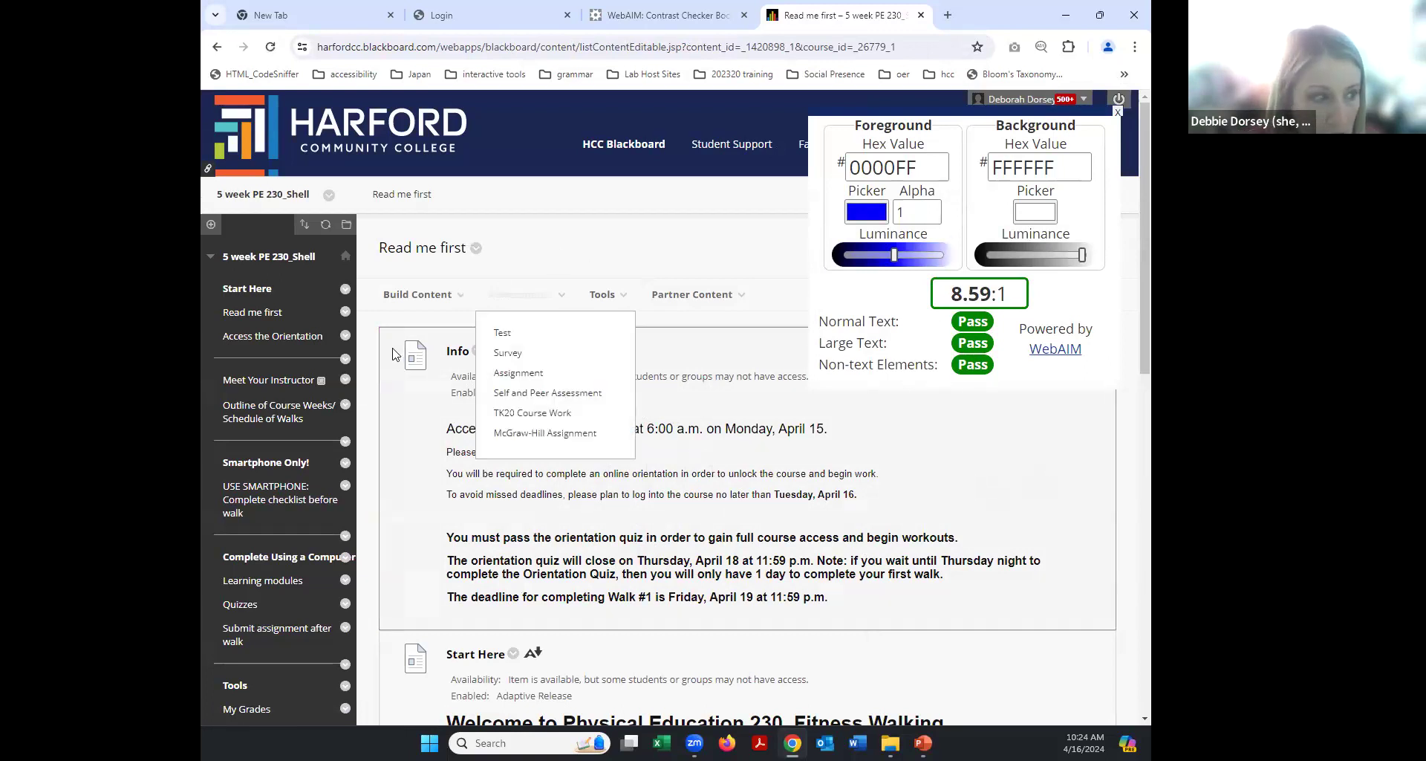
Open the Benefits of Walking PDF via Learning modules > Week 2 Module.
left_click(240, 582)
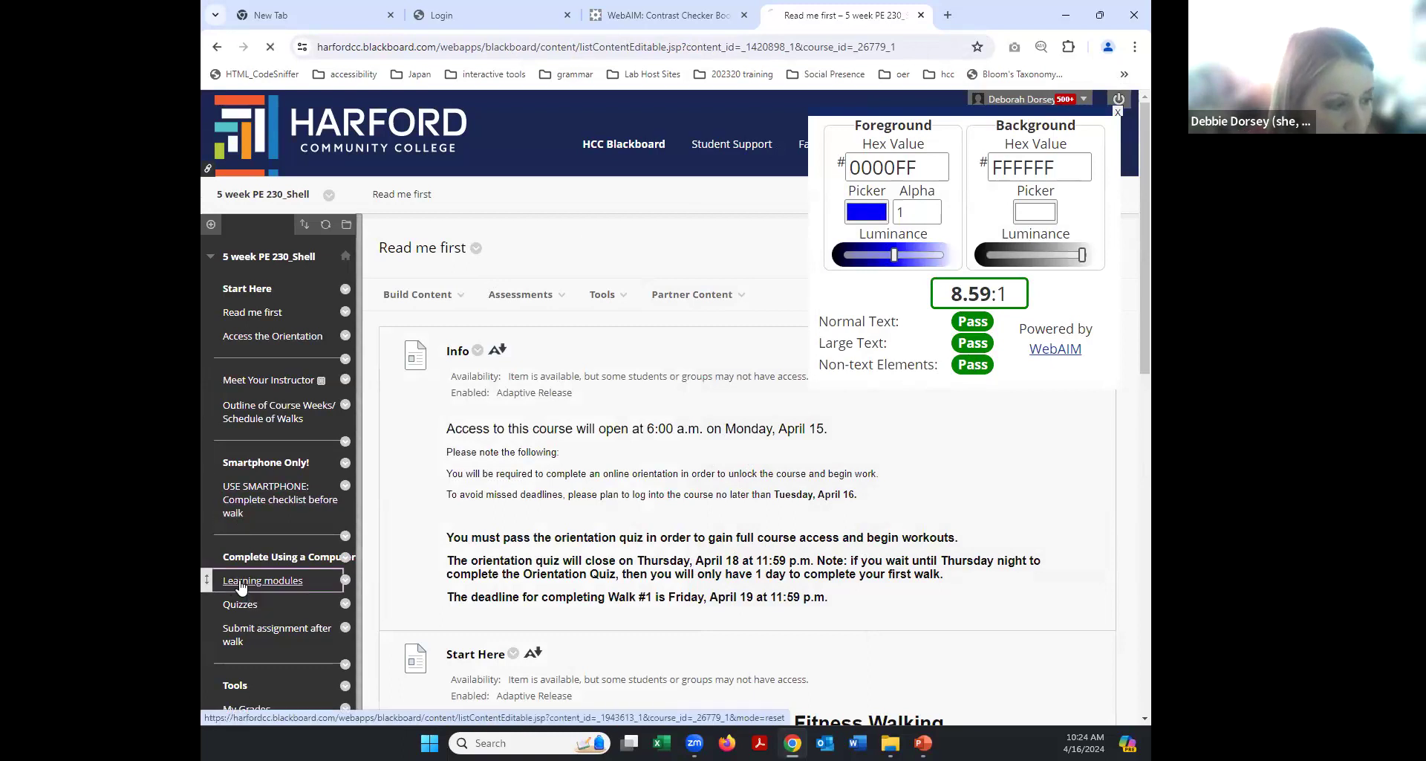
left_click(491, 353)
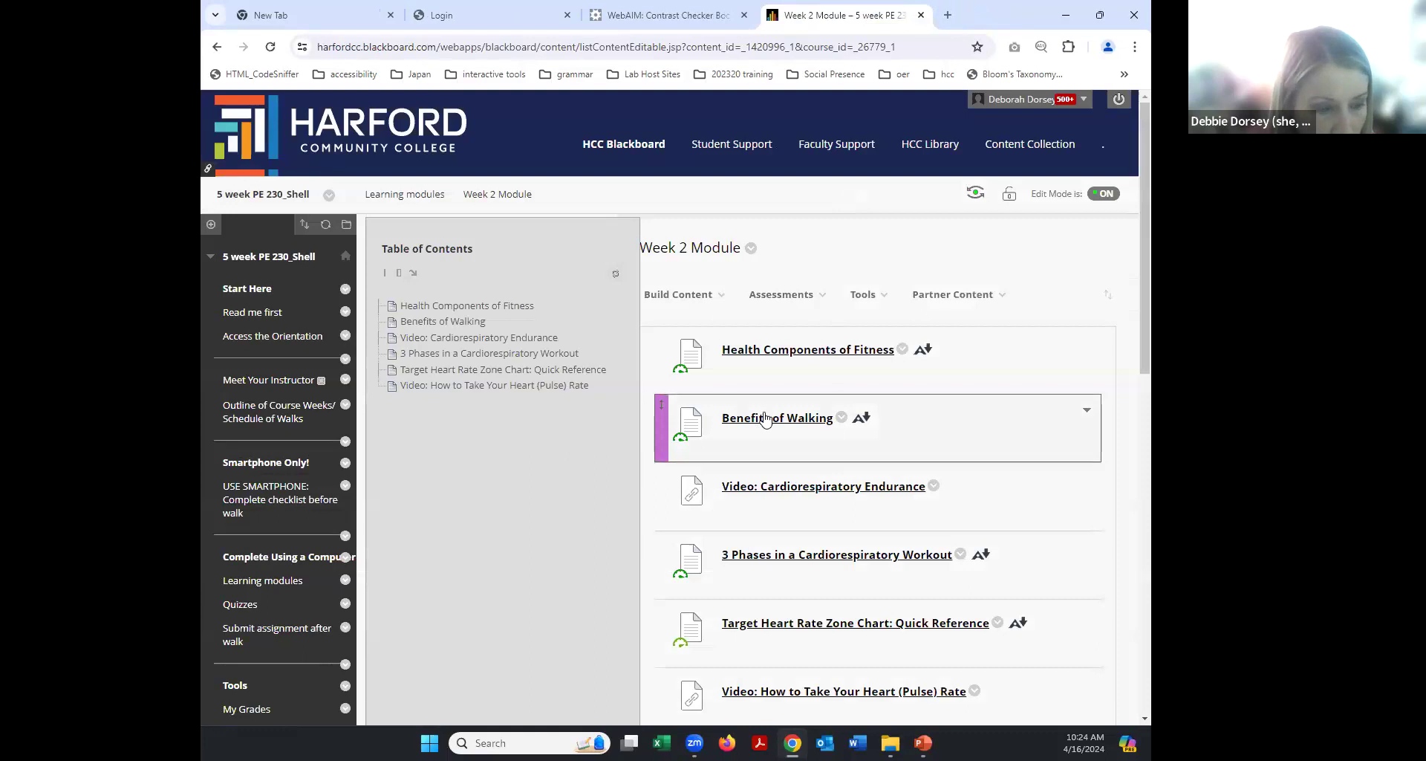
left_click(760, 421)
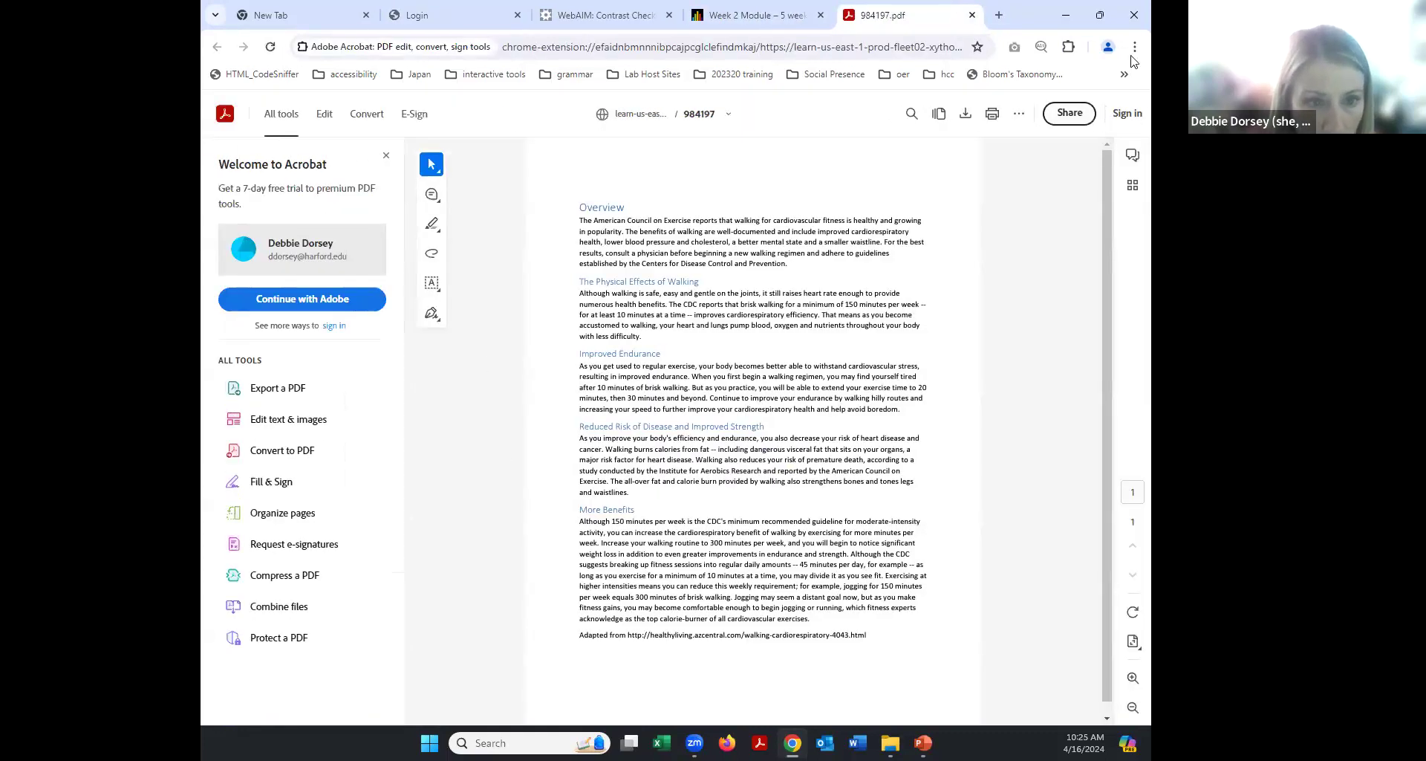
Close the 984197.pdf tab to return to Blackboard's Week 2 Module page.
left_click(1124, 74)
key("Escape")
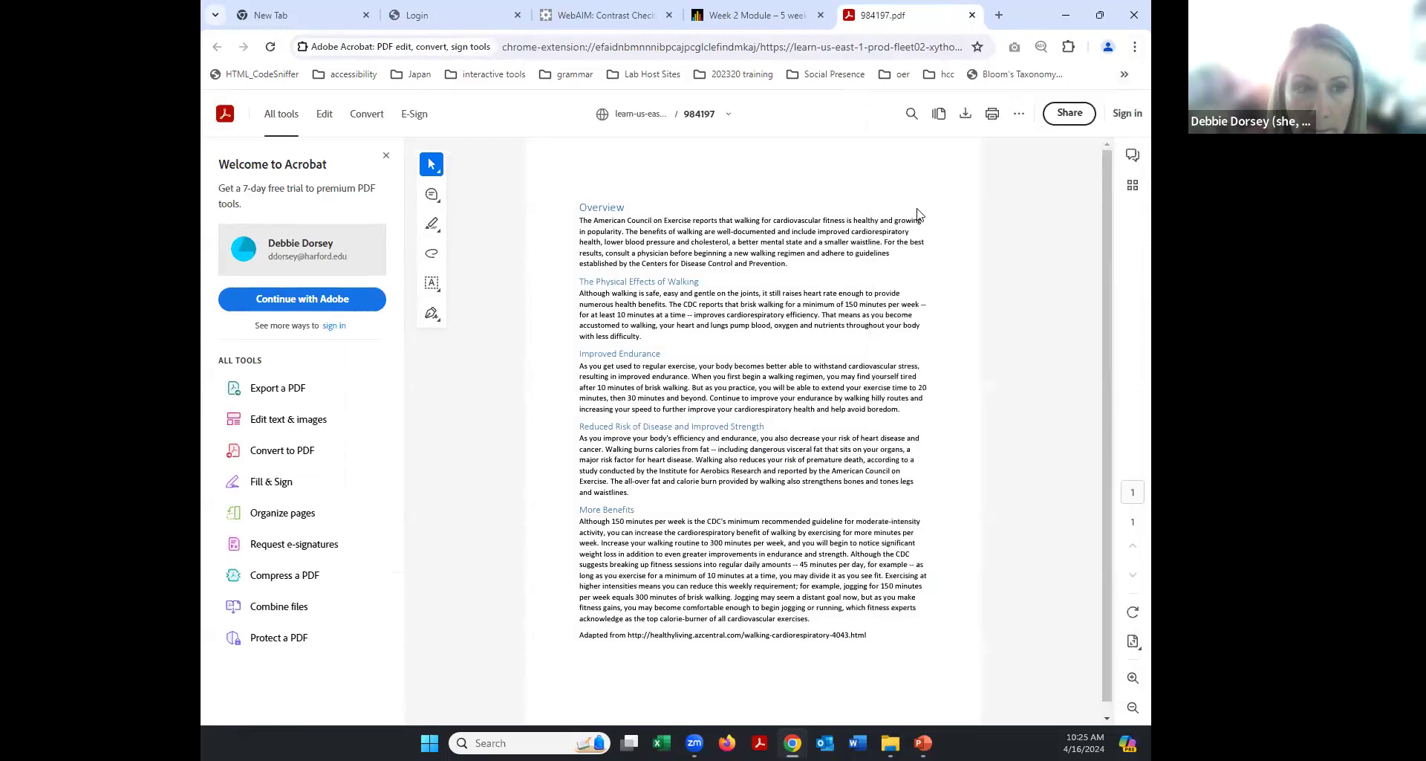
left_click(971, 16)
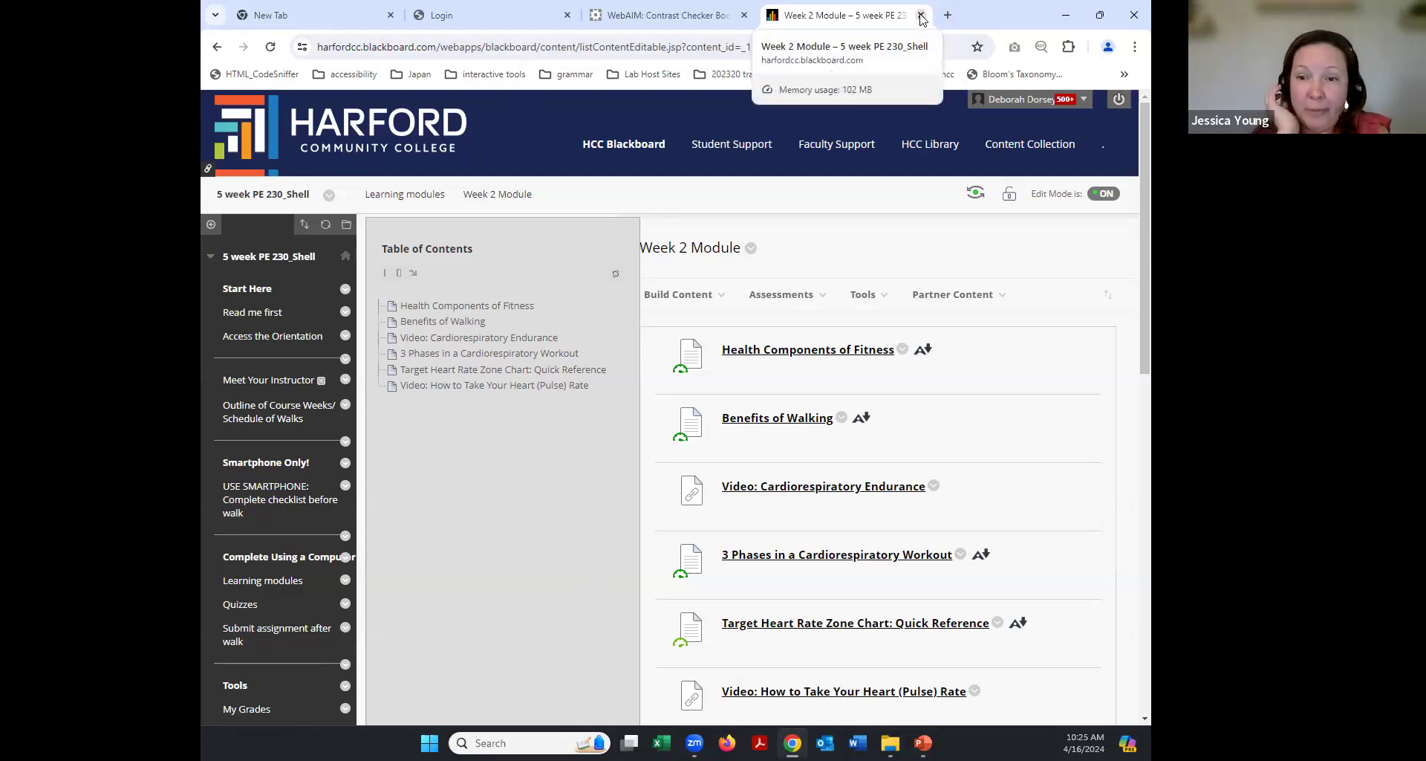
Return to the Blackboard home page and open the Nutrition Personal Wellness course's Modules page.
left_click(626, 149)
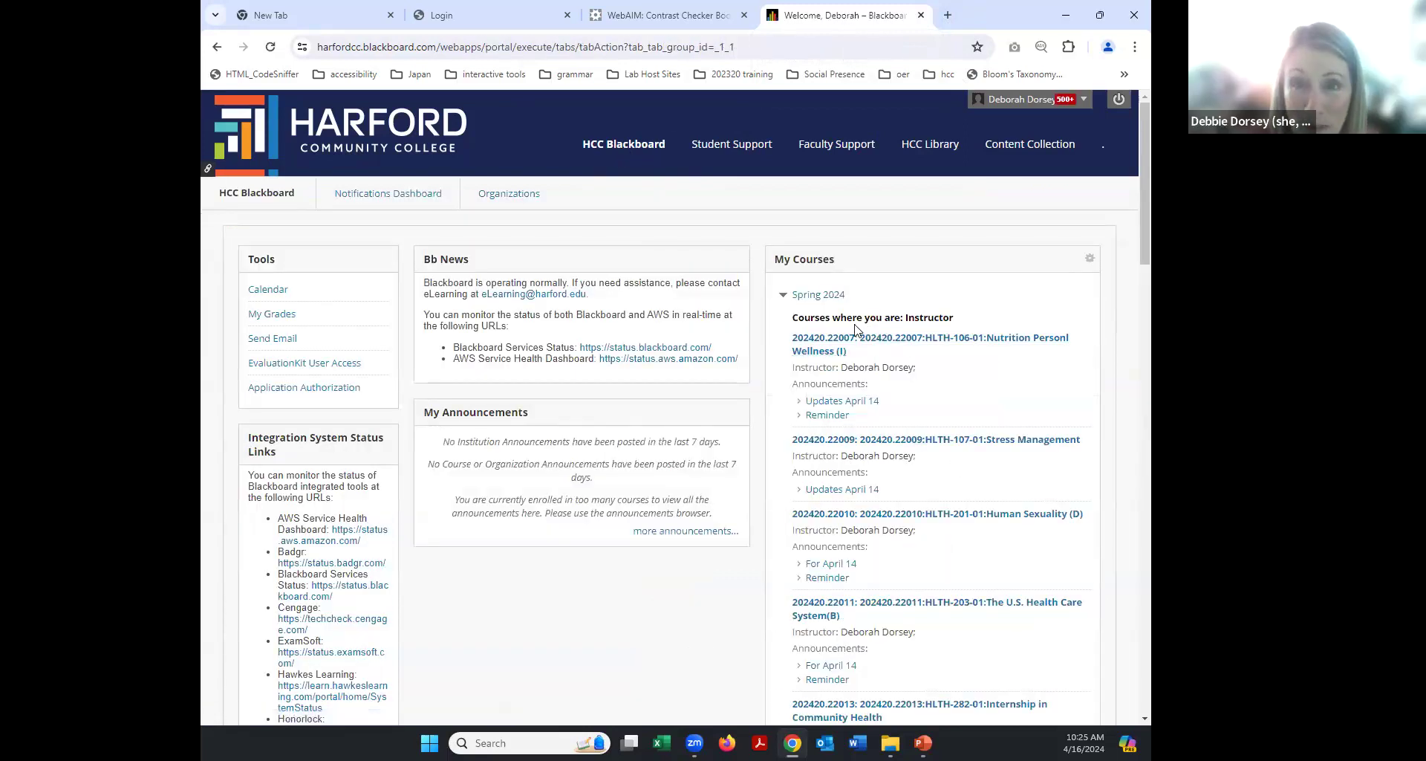
left_click(888, 345)
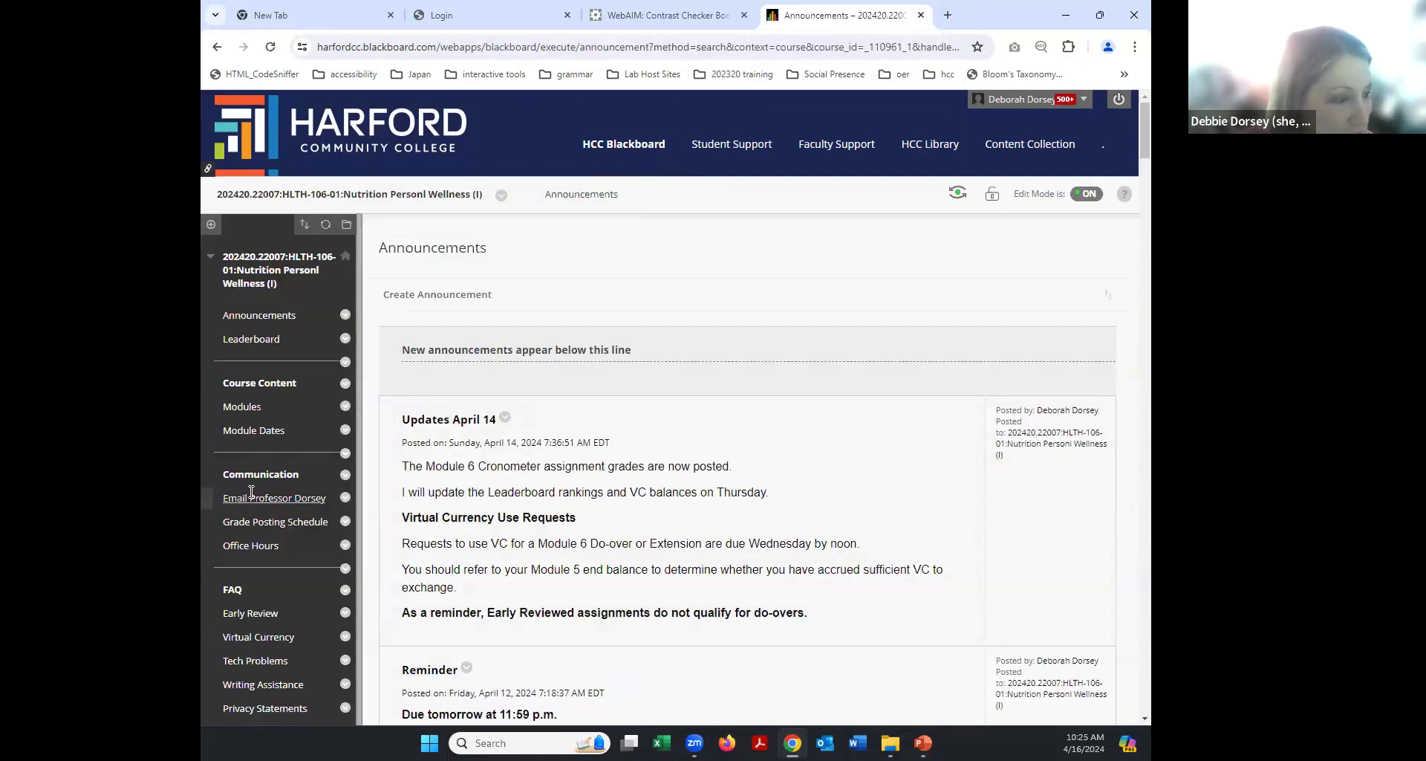
left_click(249, 431)
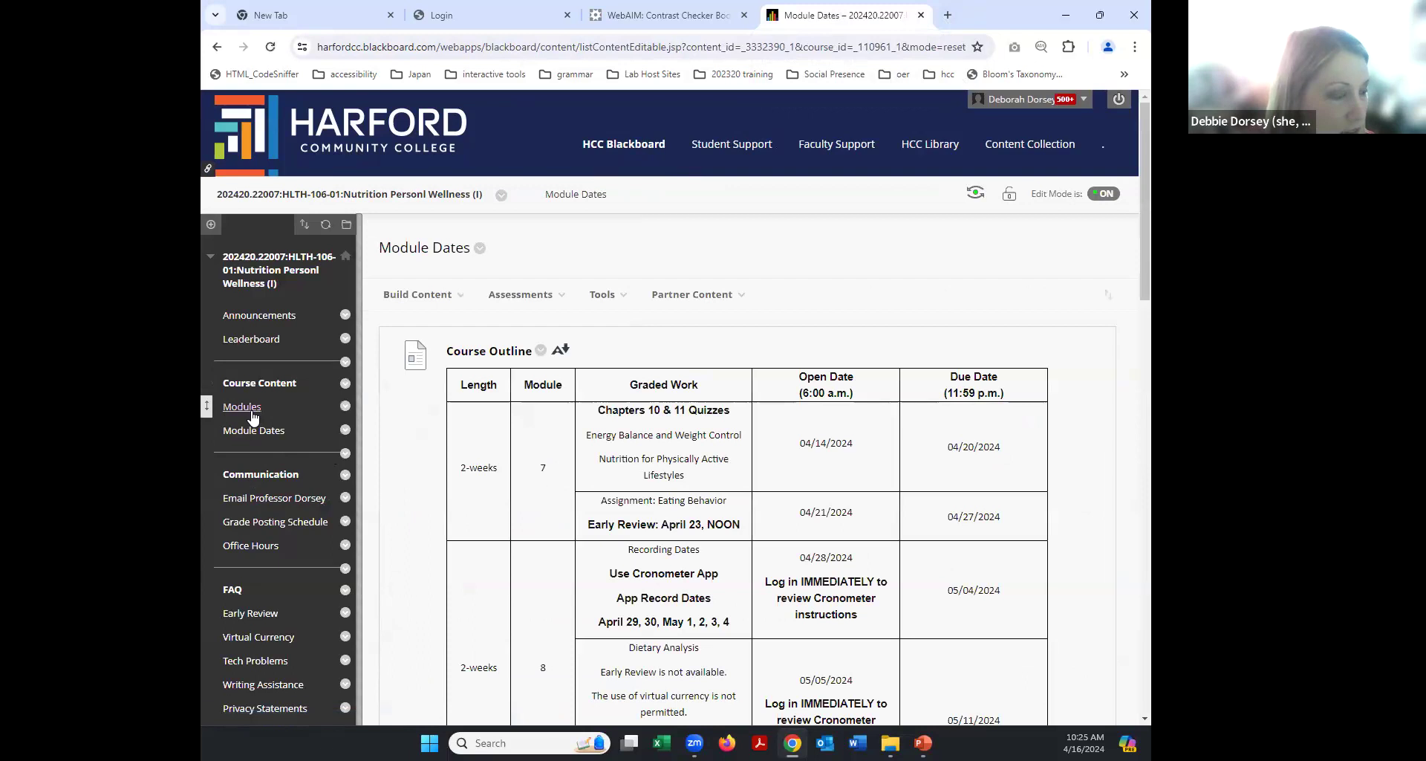
left_click(245, 407)
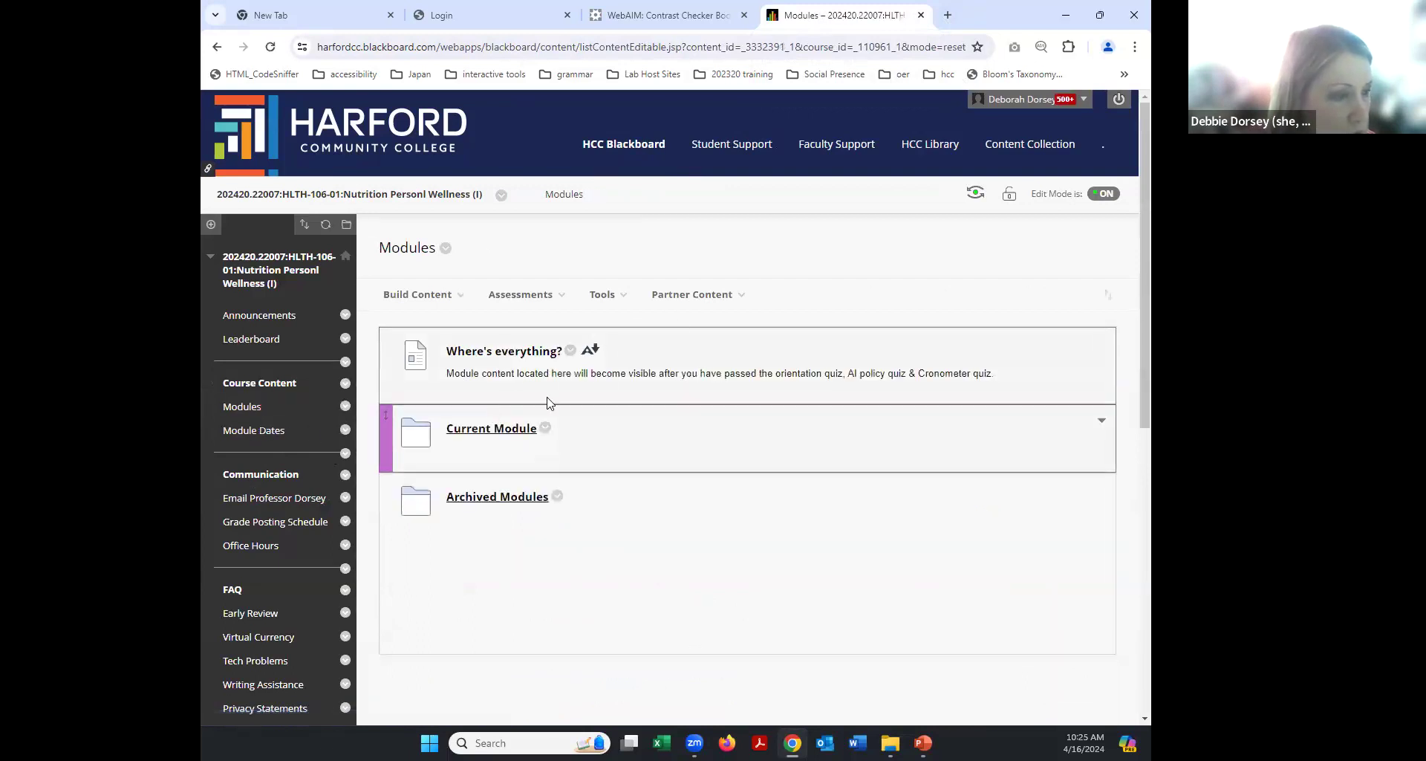
Enter Student Preview and open Module 7 from Modules > Current Module.
left_click(978, 194)
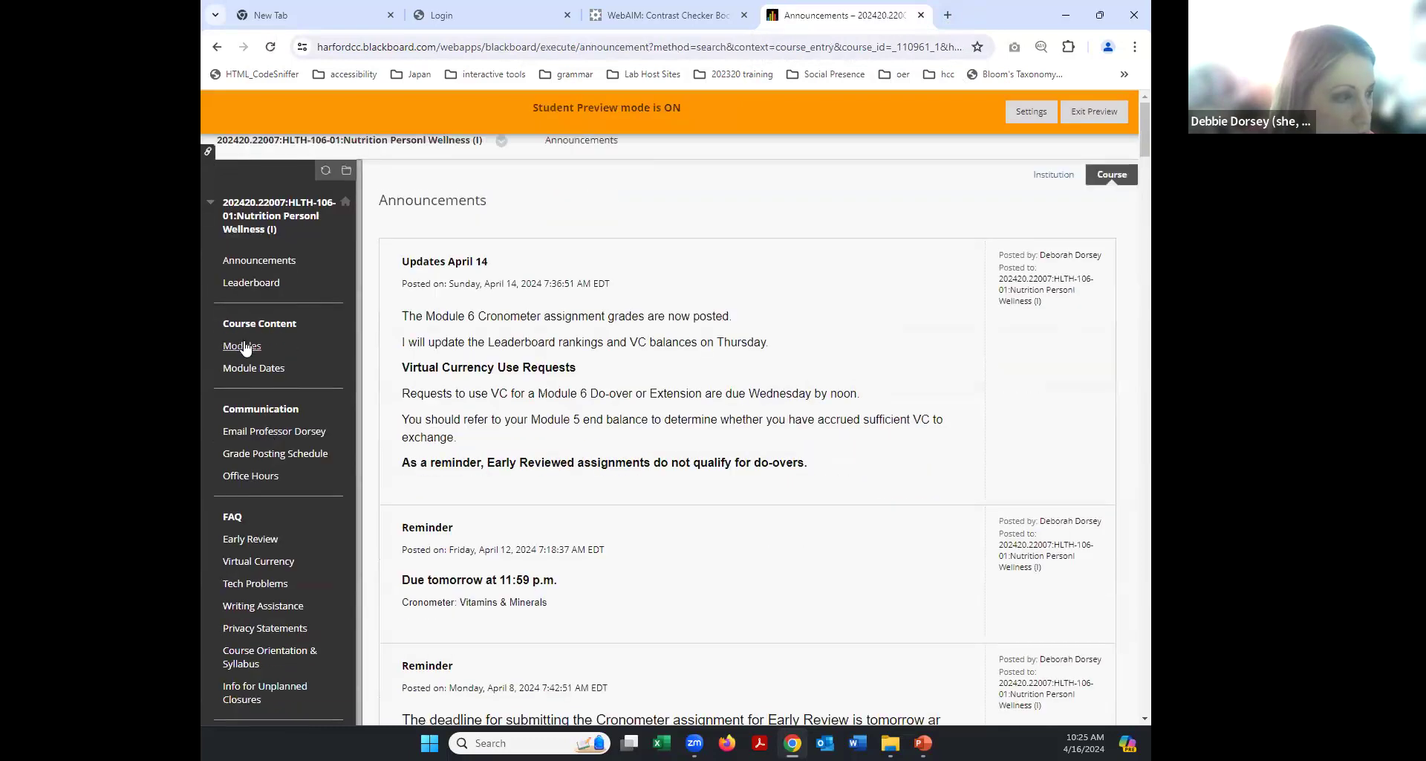
left_click(242, 345)
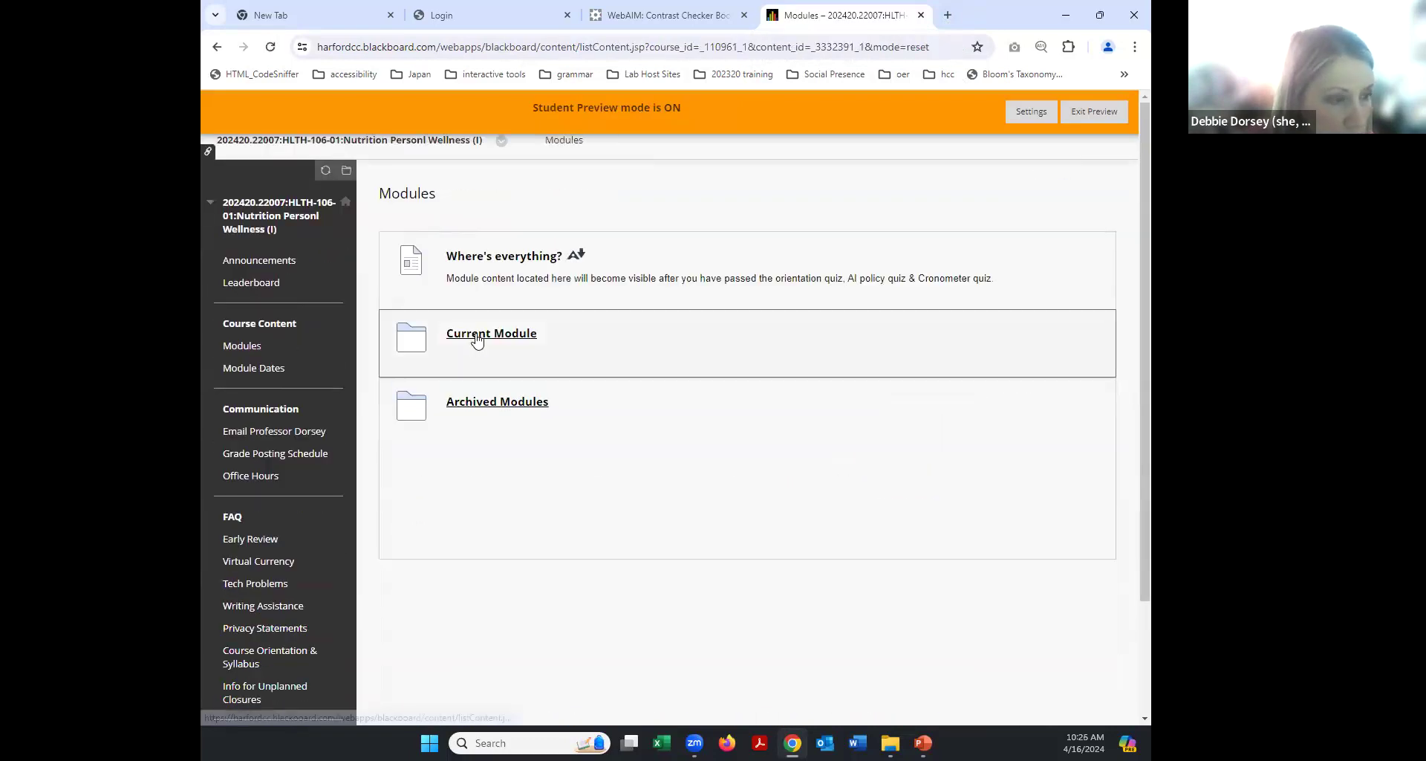
left_click(476, 340)
left_click(467, 255)
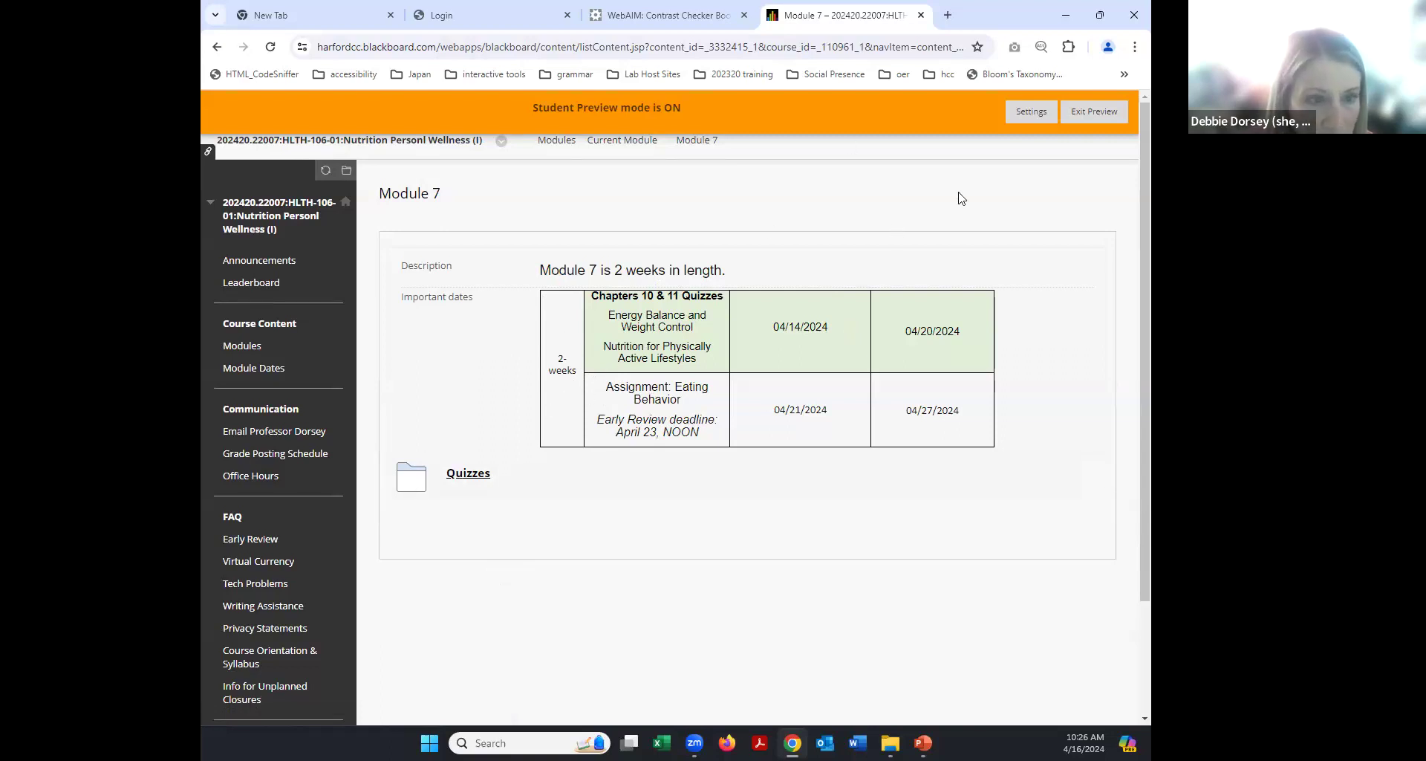
Exit Student Preview and open Module 2 under Modules > Archived Modules.
left_click(1094, 112)
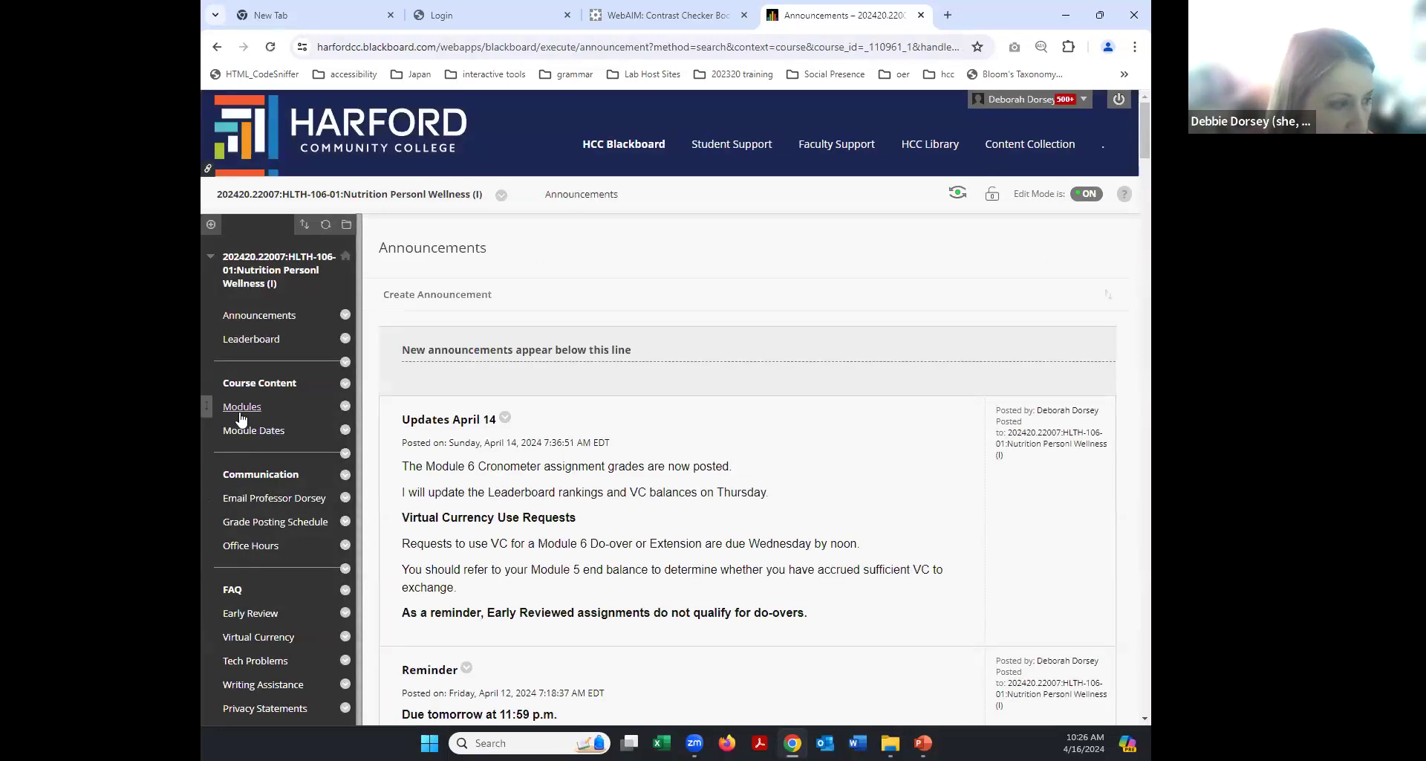
left_click(242, 406)
left_click(456, 500)
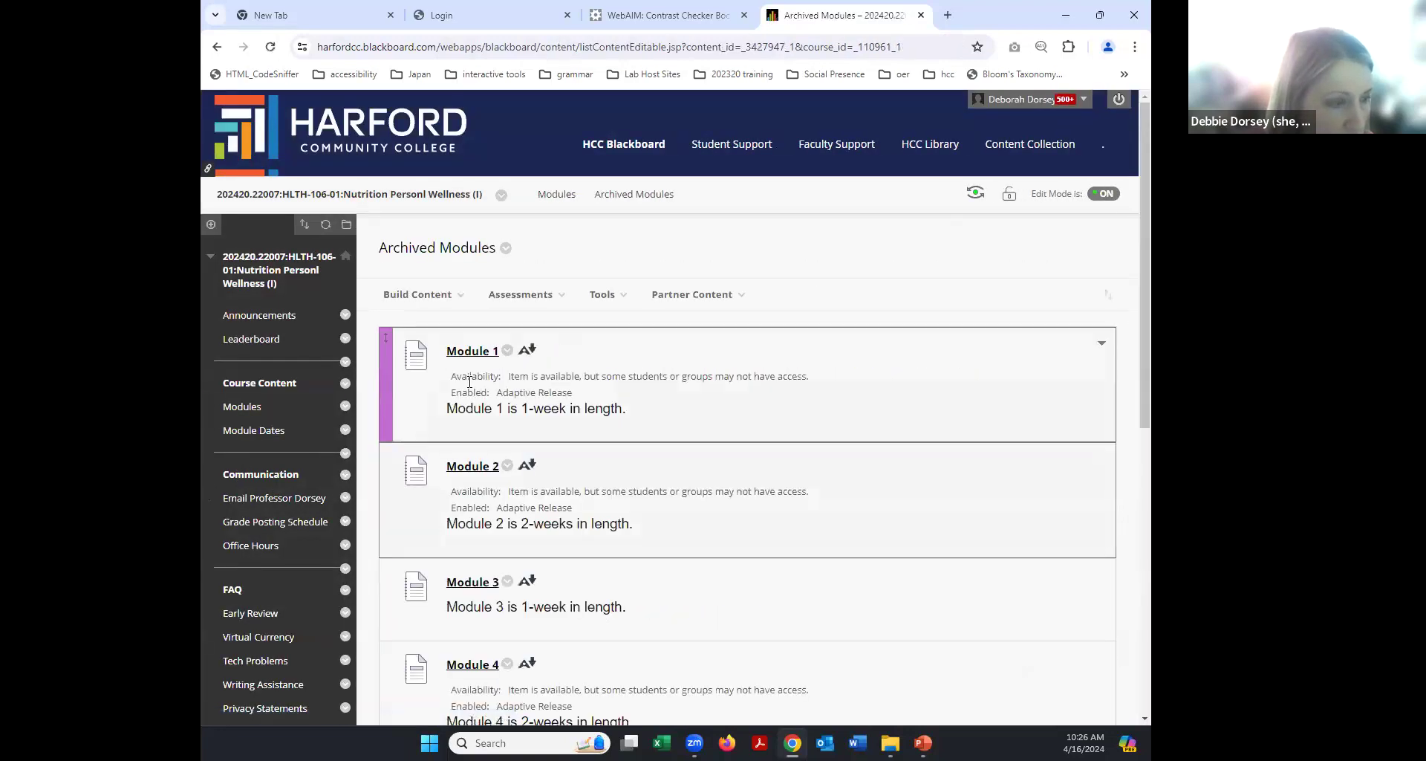
left_click(482, 468)
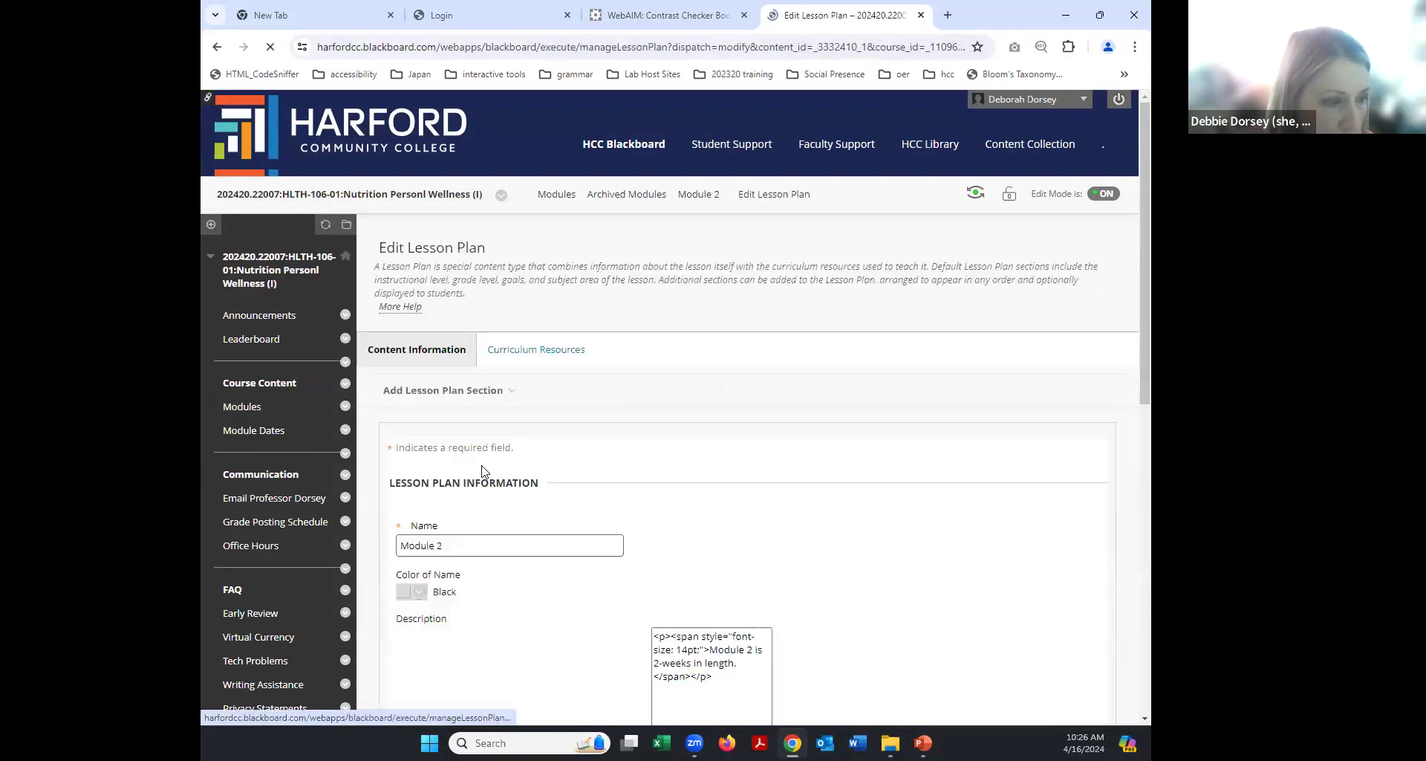
Enter Student Preview again and reopen archived Module 2, scrolling through its content.
left_click(976, 195)
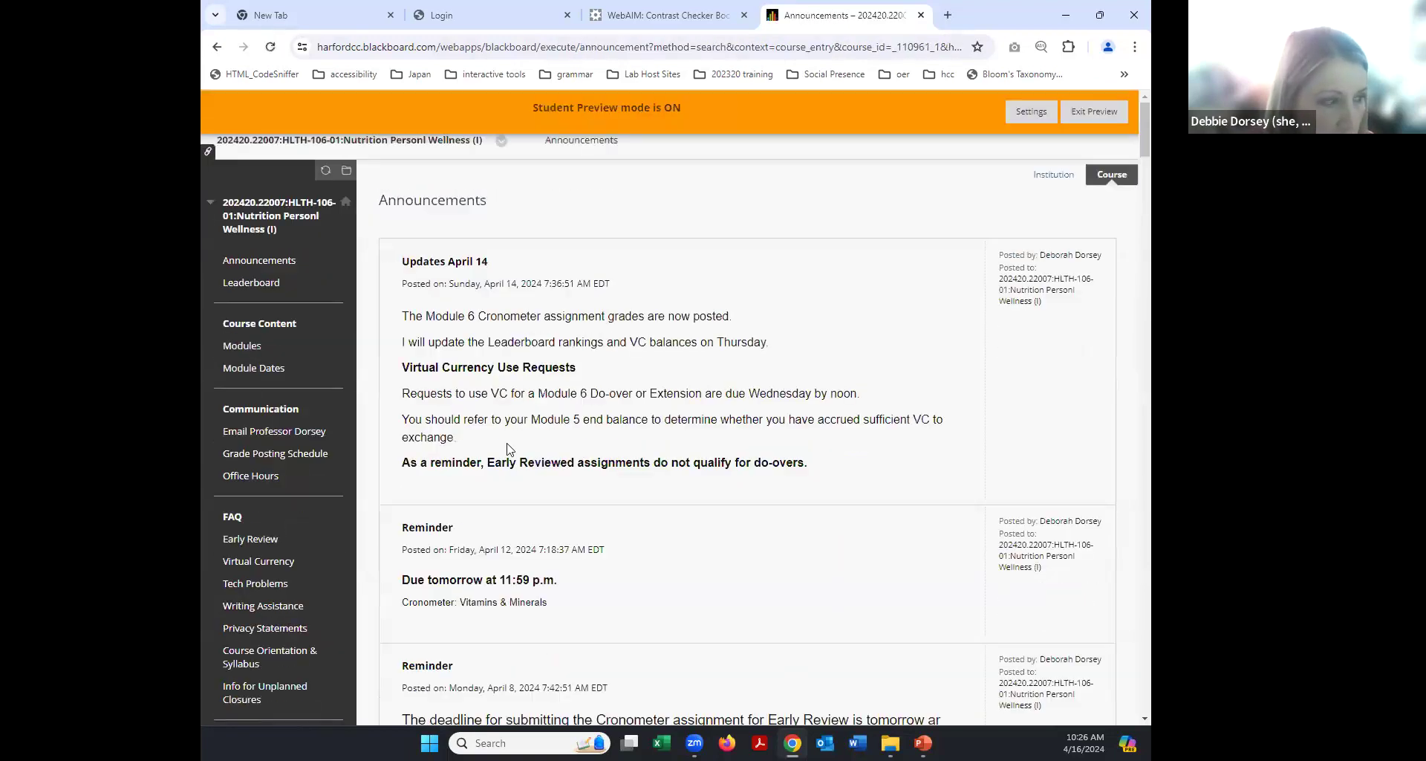
left_click(242, 345)
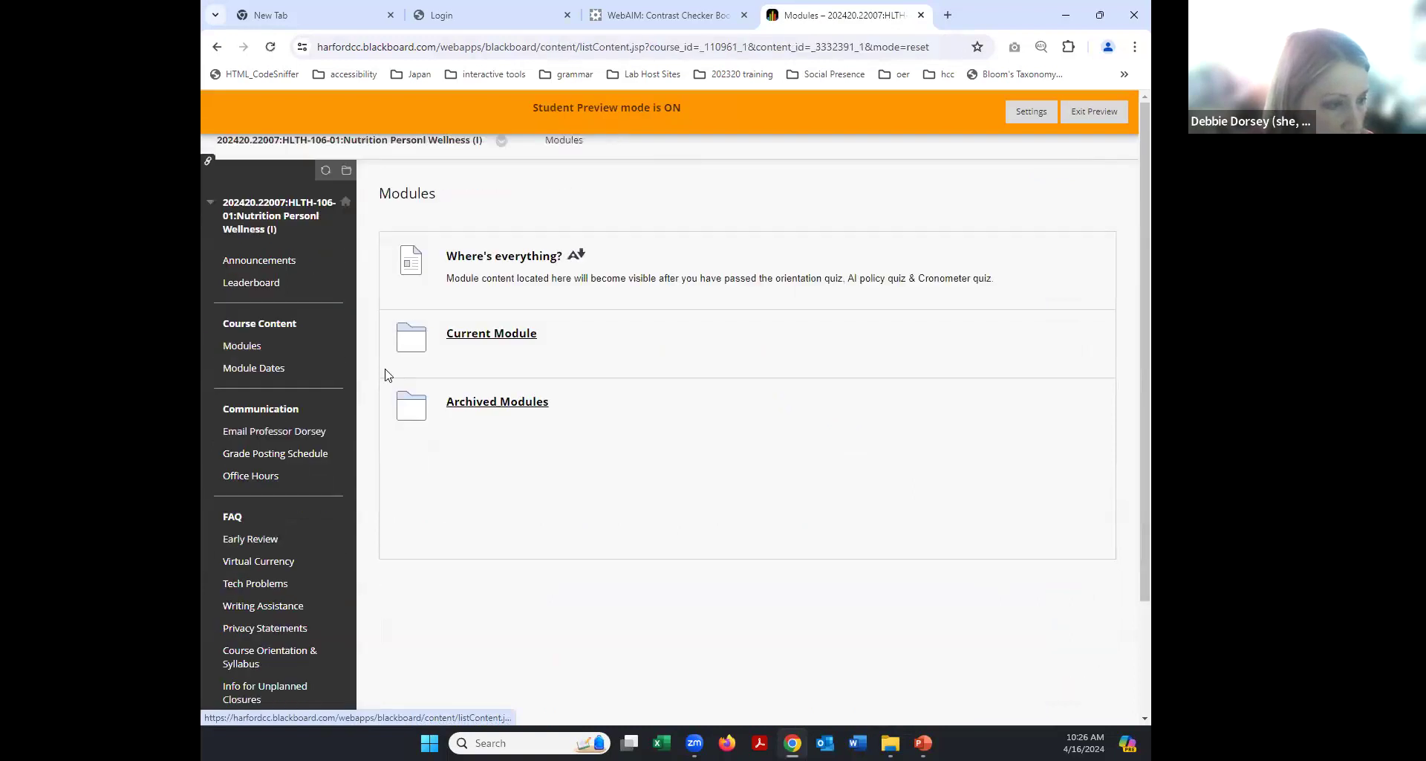
left_click(471, 403)
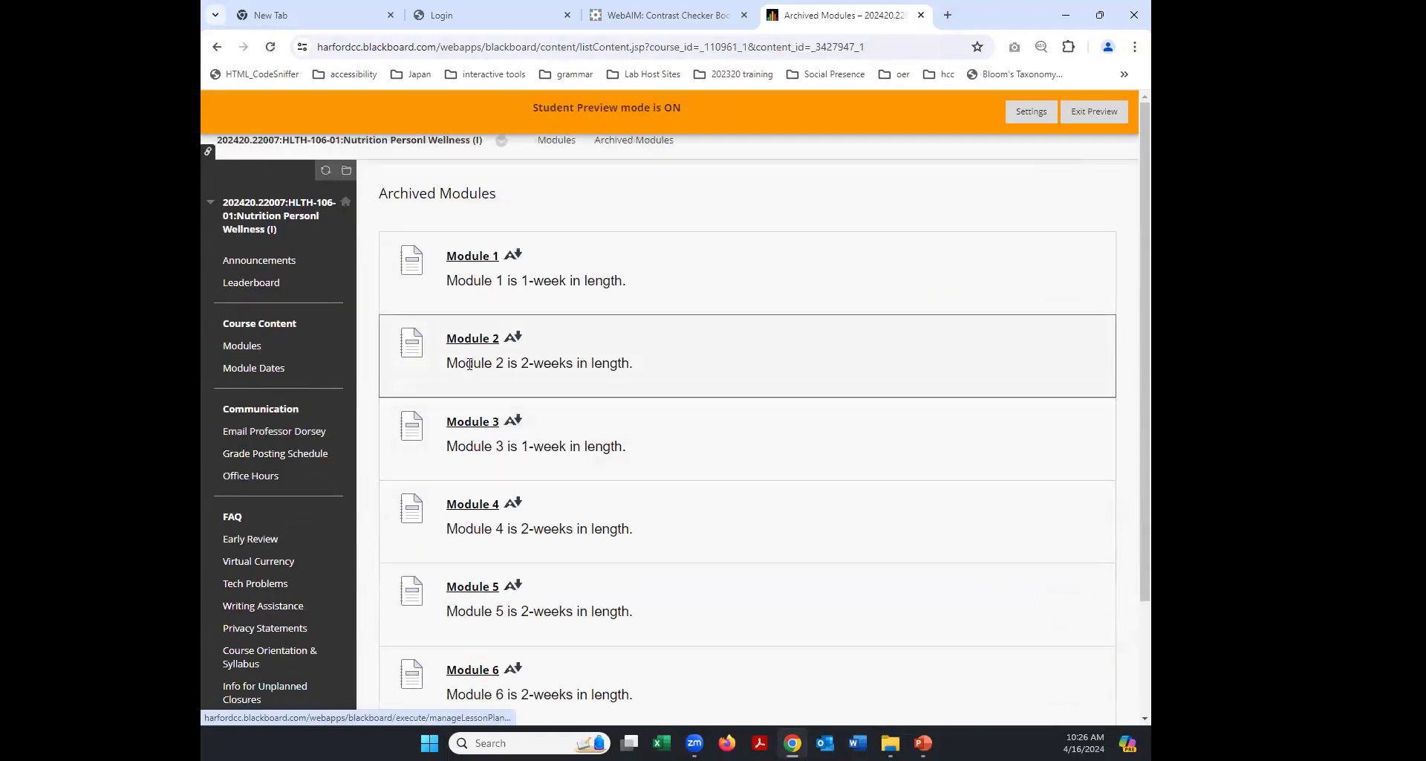
left_click(473, 339)
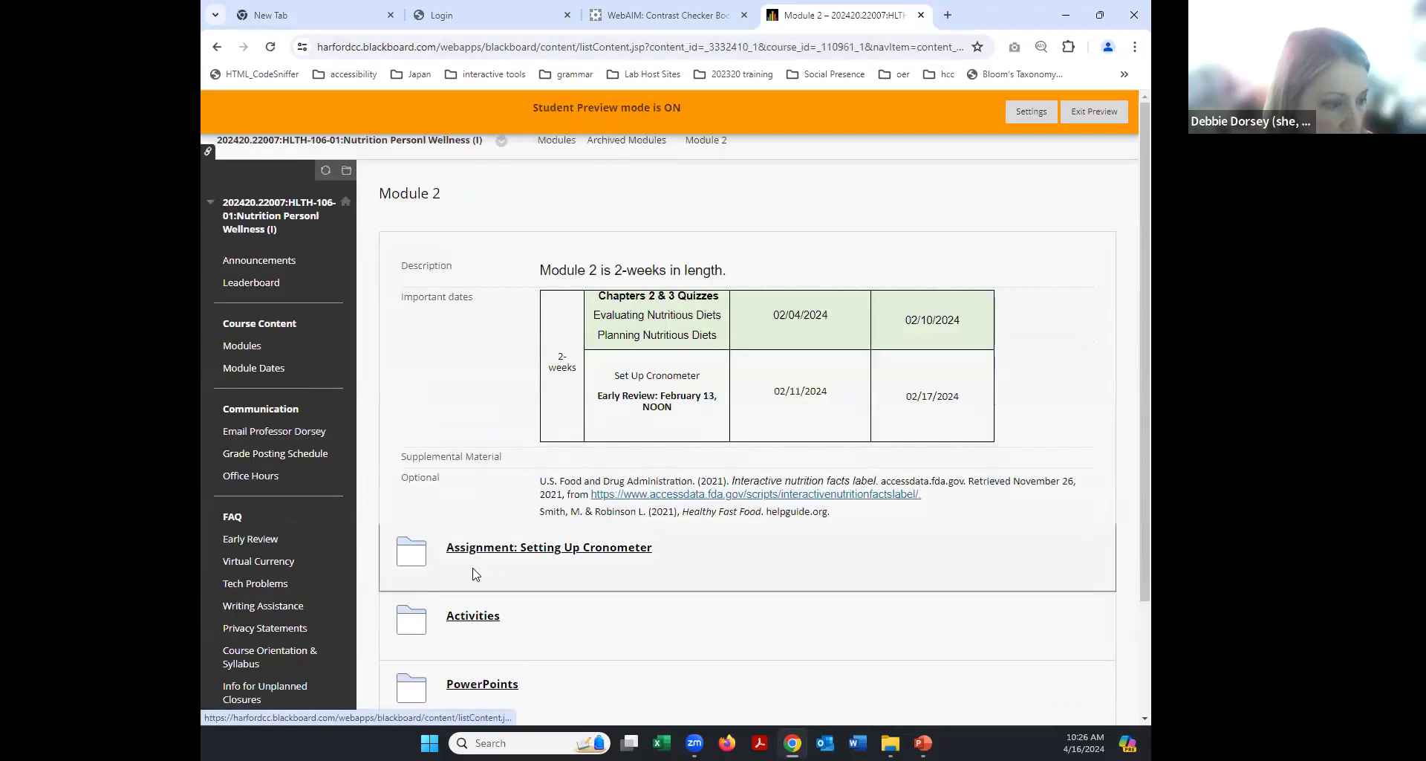
scroll(430, 609, "down", 2)
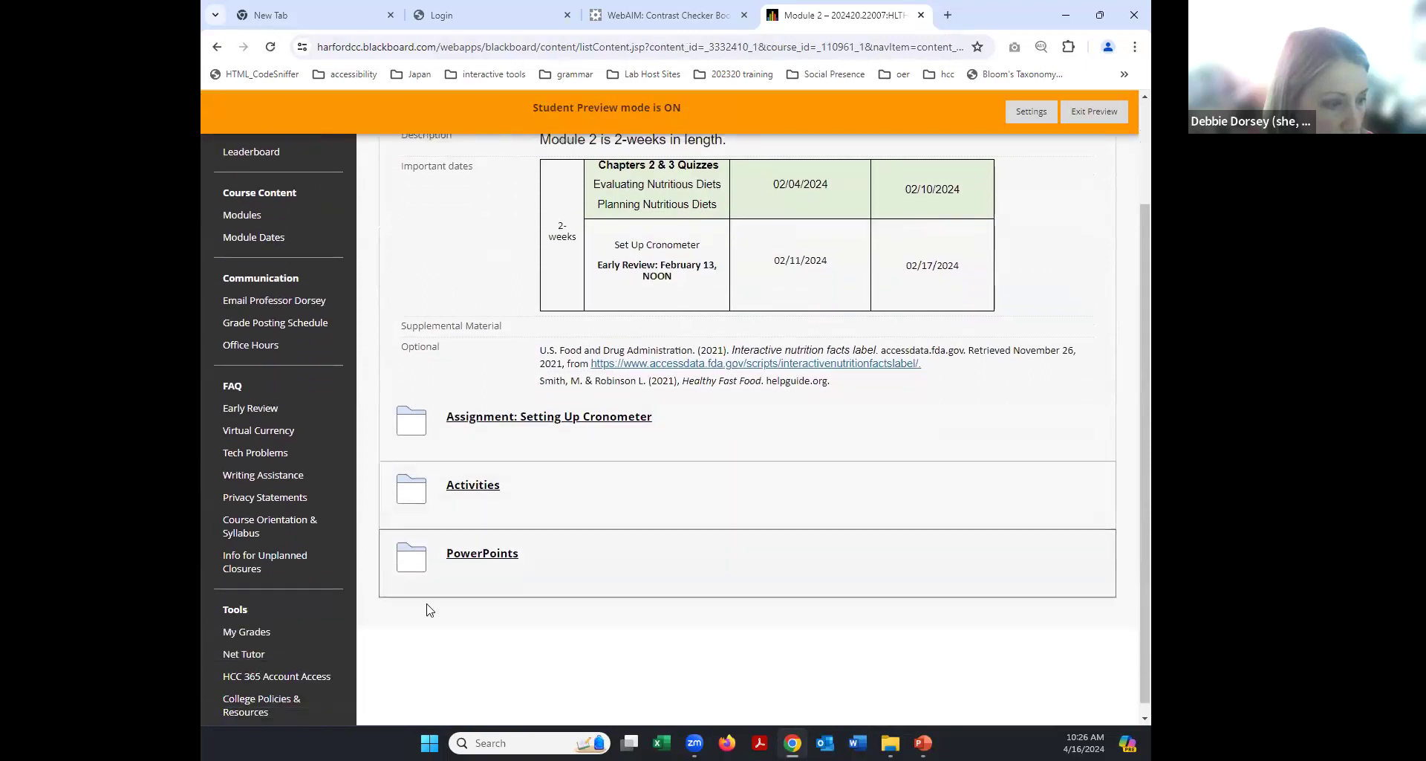
Open the 'Setting Up Cronometer' assignment and scroll through its instructions.
left_click(518, 405)
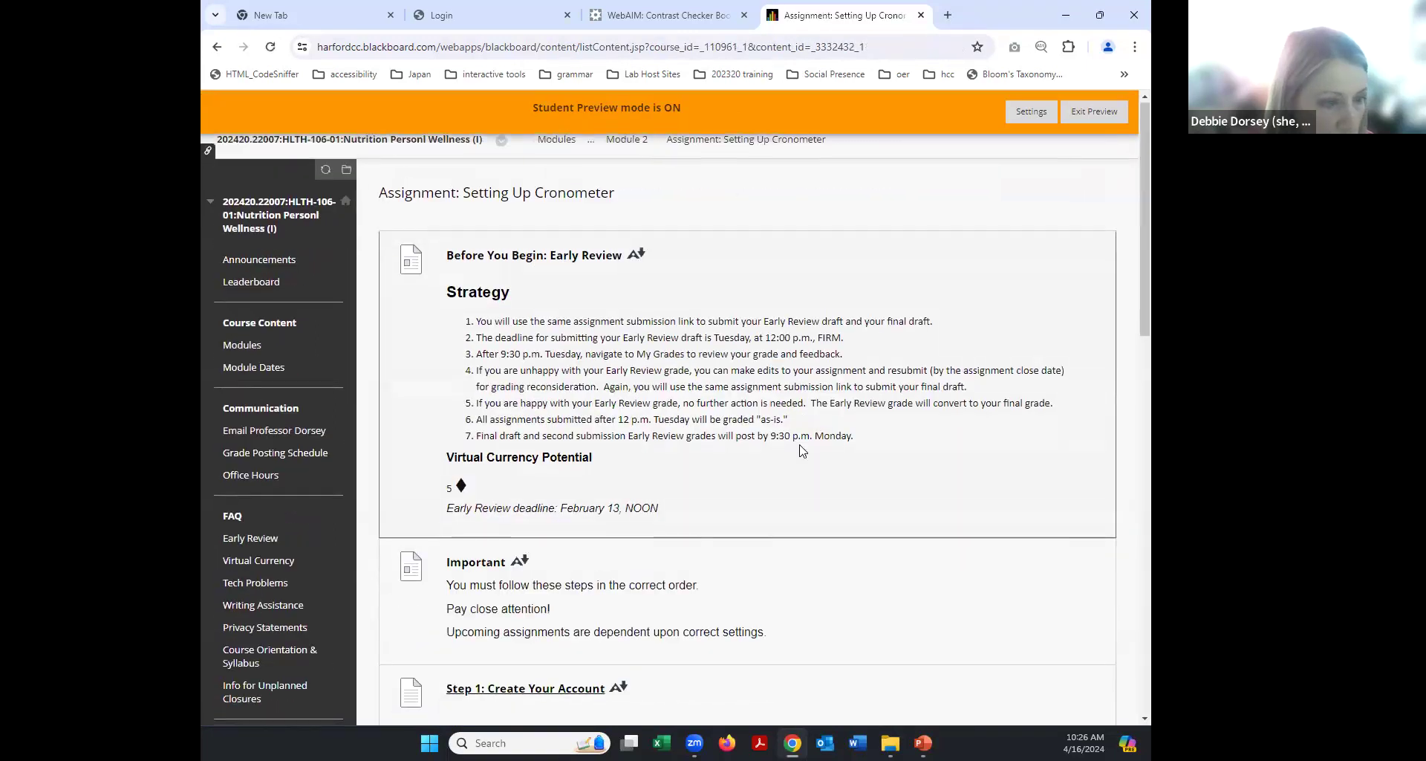
scroll(832, 535, "down", 1)
scroll(802, 535, "down", 1)
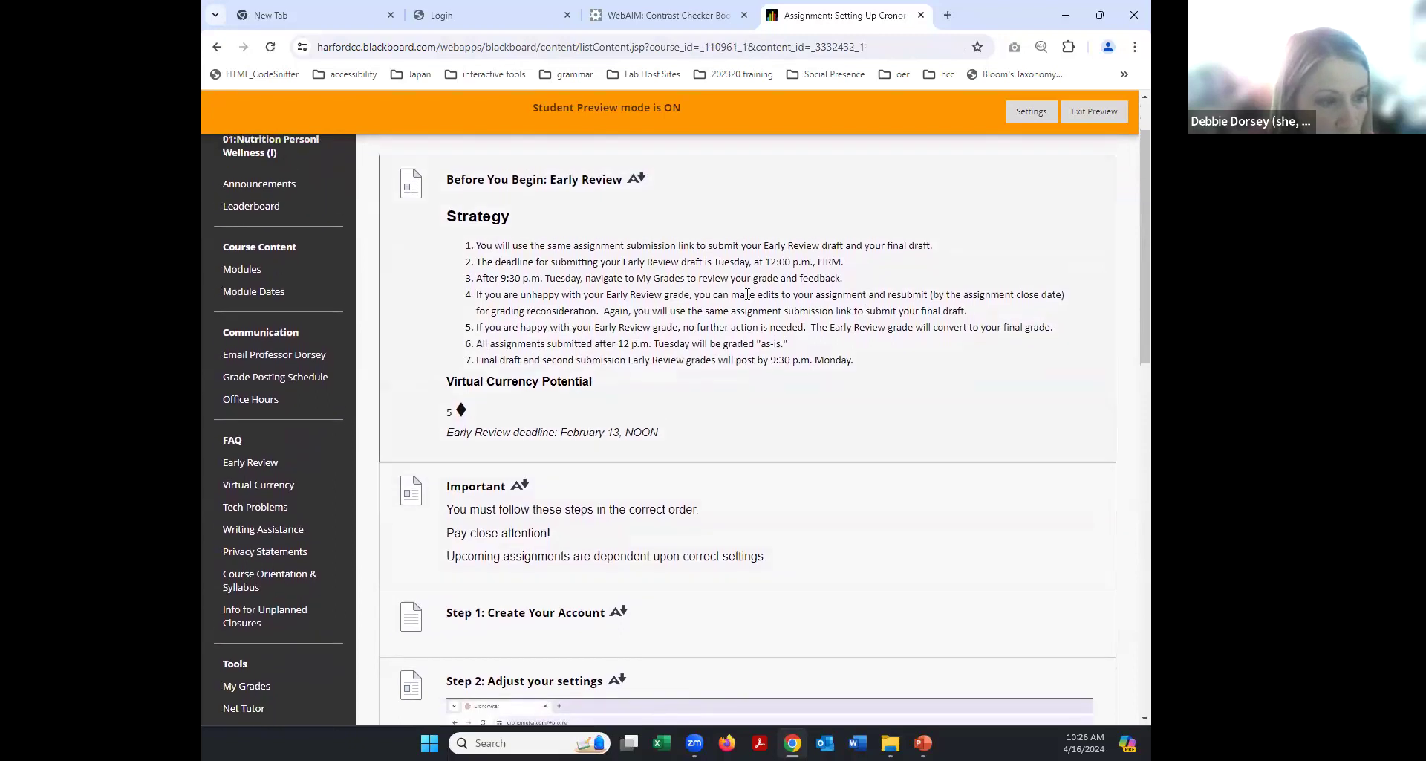
scroll(695, 468, "down", 2)
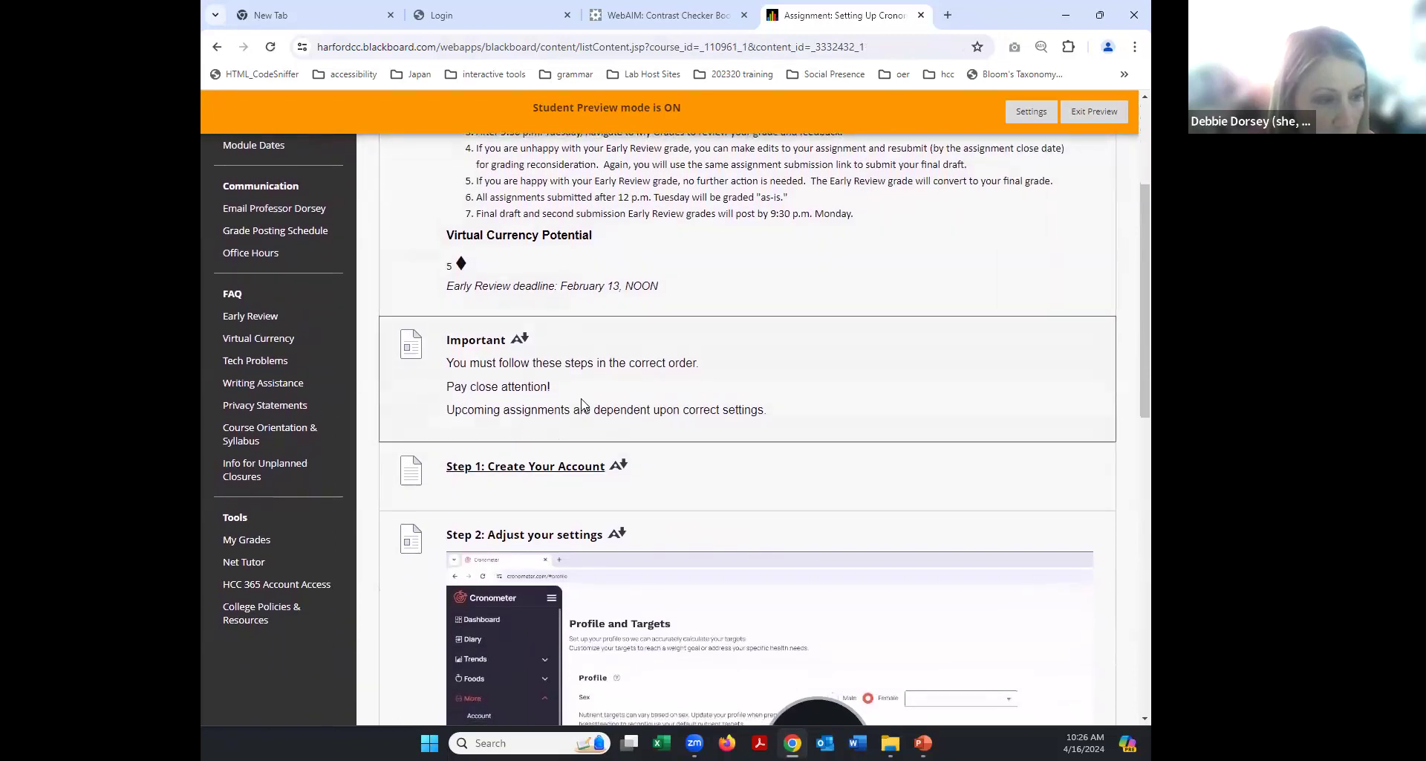
scroll(582, 405, "down", 2)
Scroll through the Step 1: Create Your Account PDF, then go back to the Blackboard tab.
scroll(383, 488, "up", 1)
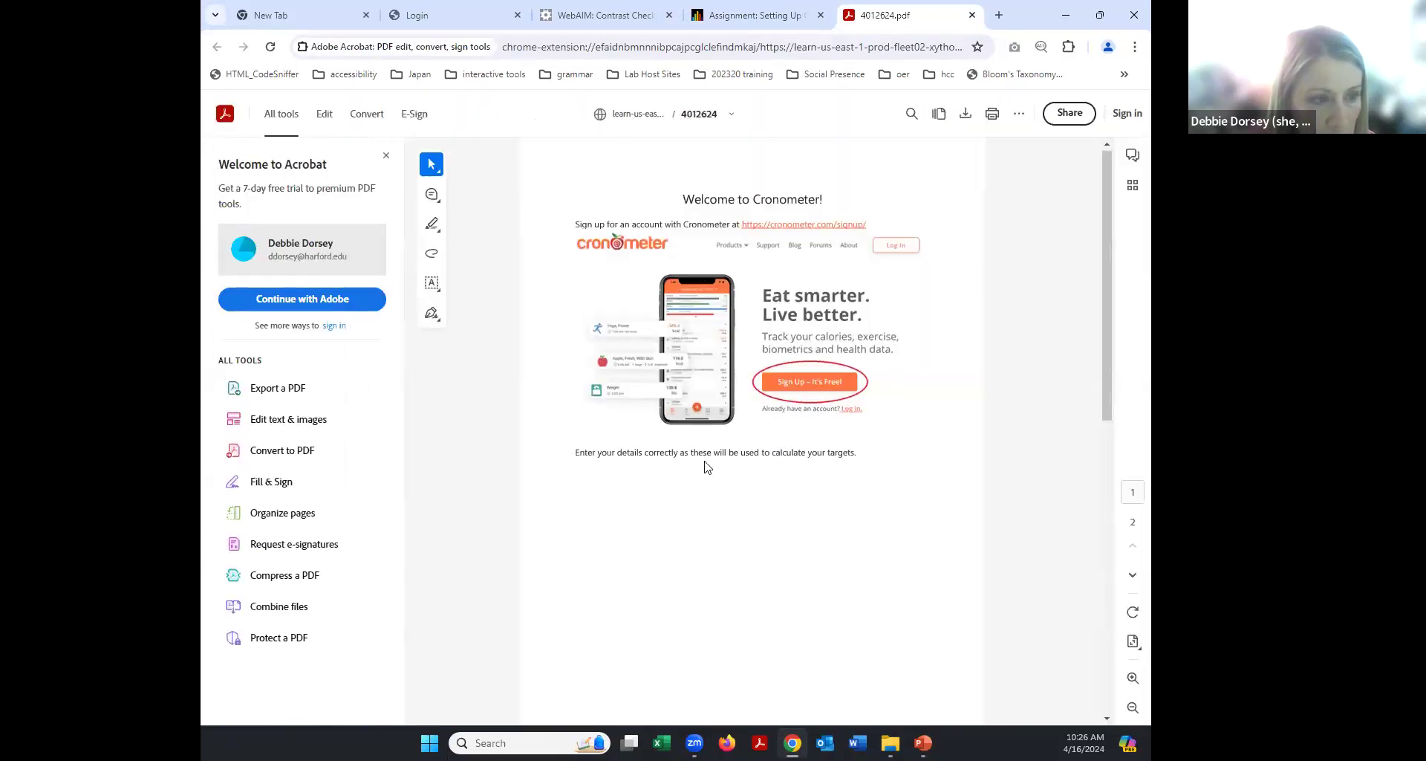
scroll(706, 468, "down", 6)
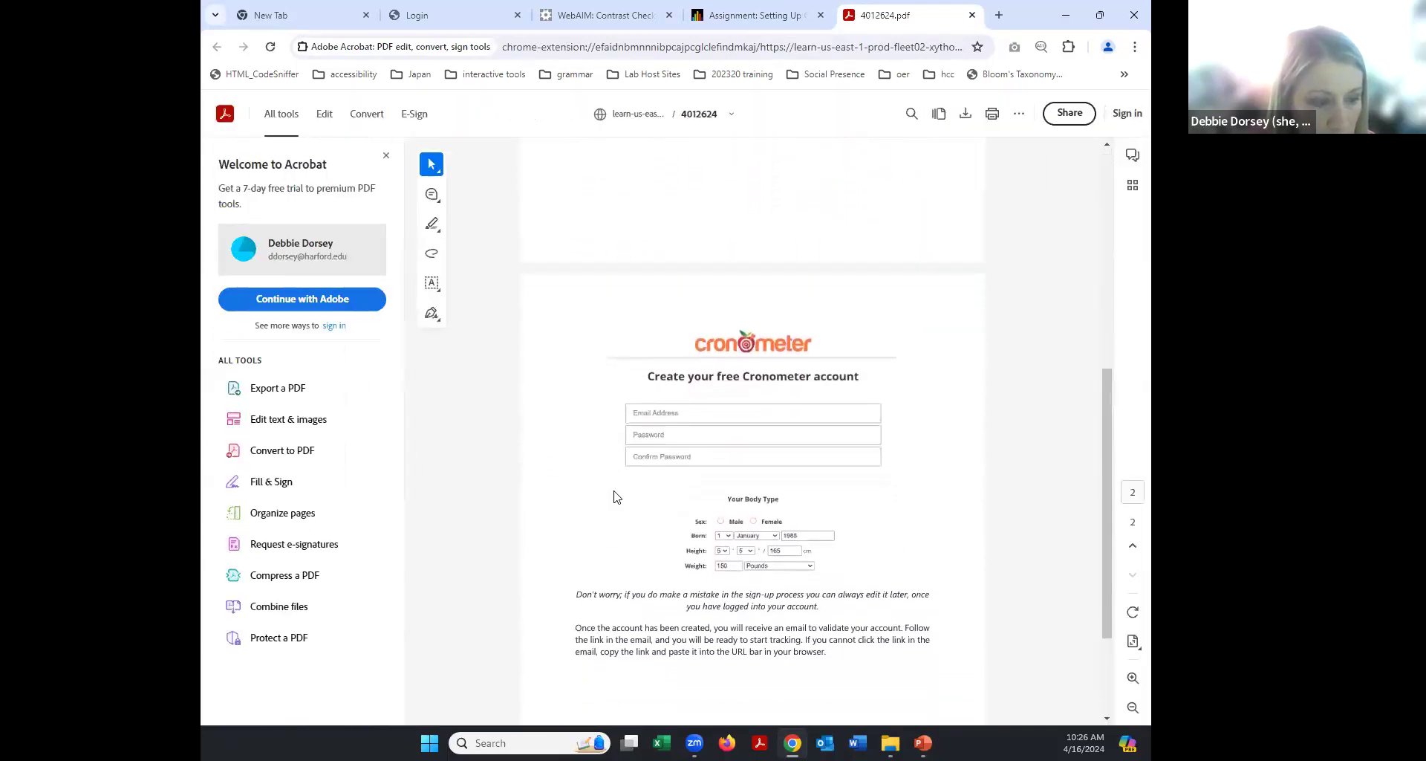
scroll(616, 505, "down", 3)
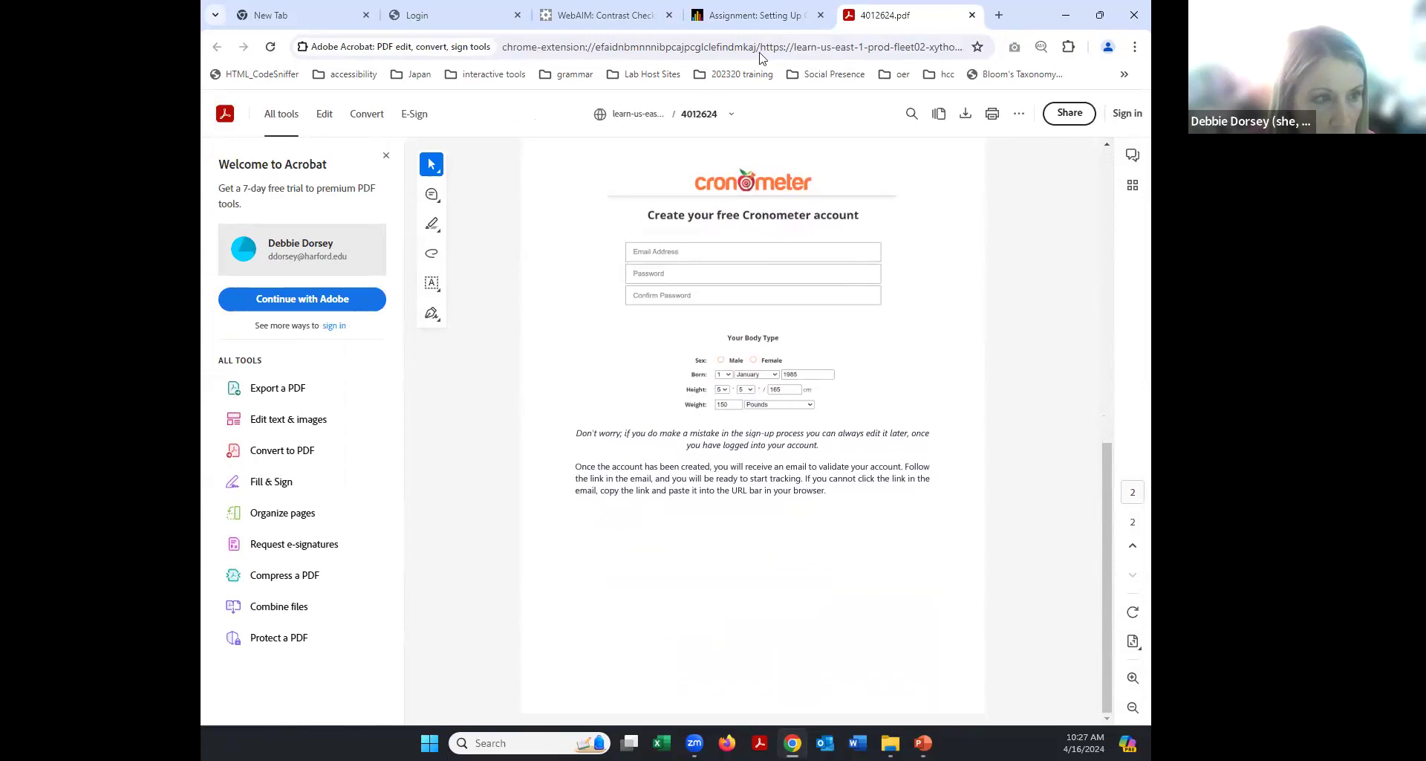
left_click(747, 16)
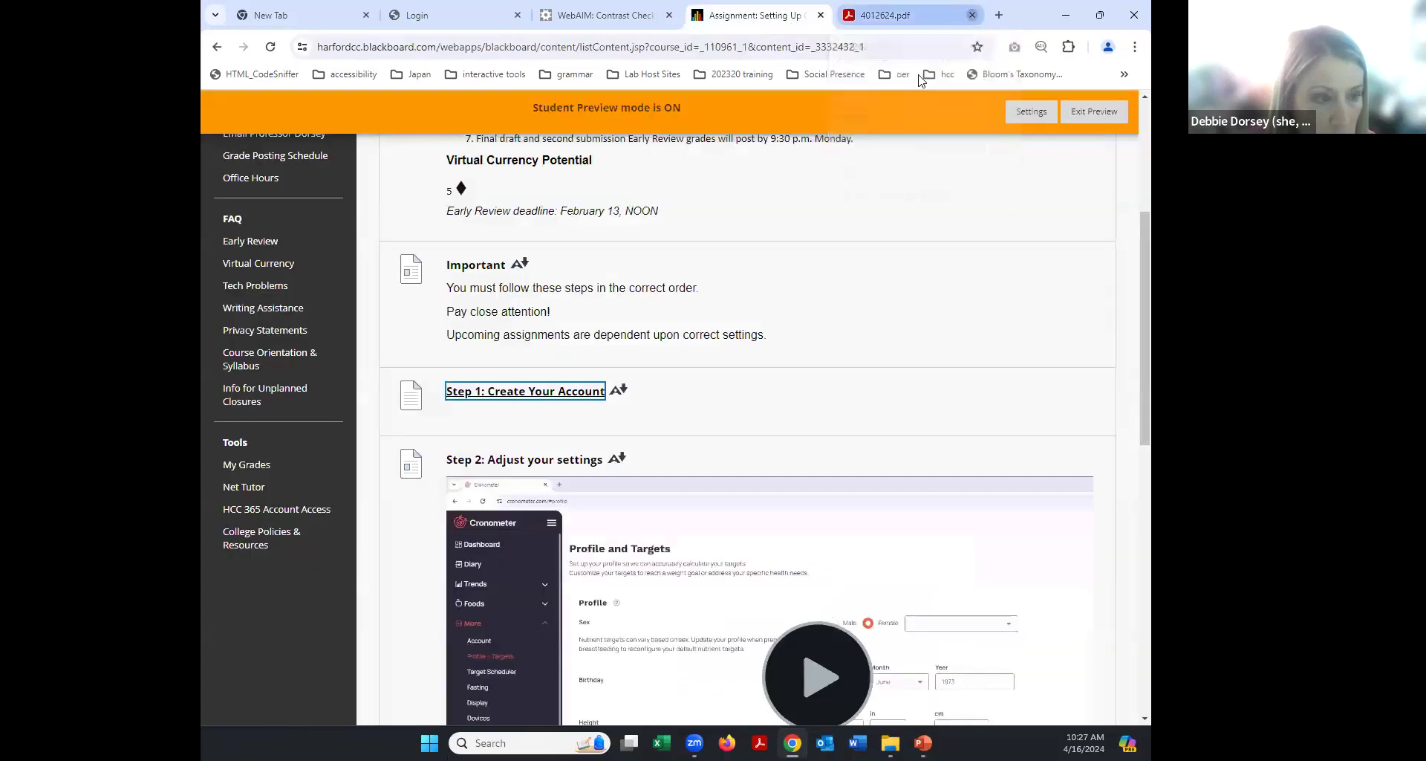
Close the 4012624.pdf tab and return through Module Dates to the course's Modules page.
left_click(972, 15)
scroll(806, 334, "down", 5)
scroll(804, 451, "down", 5)
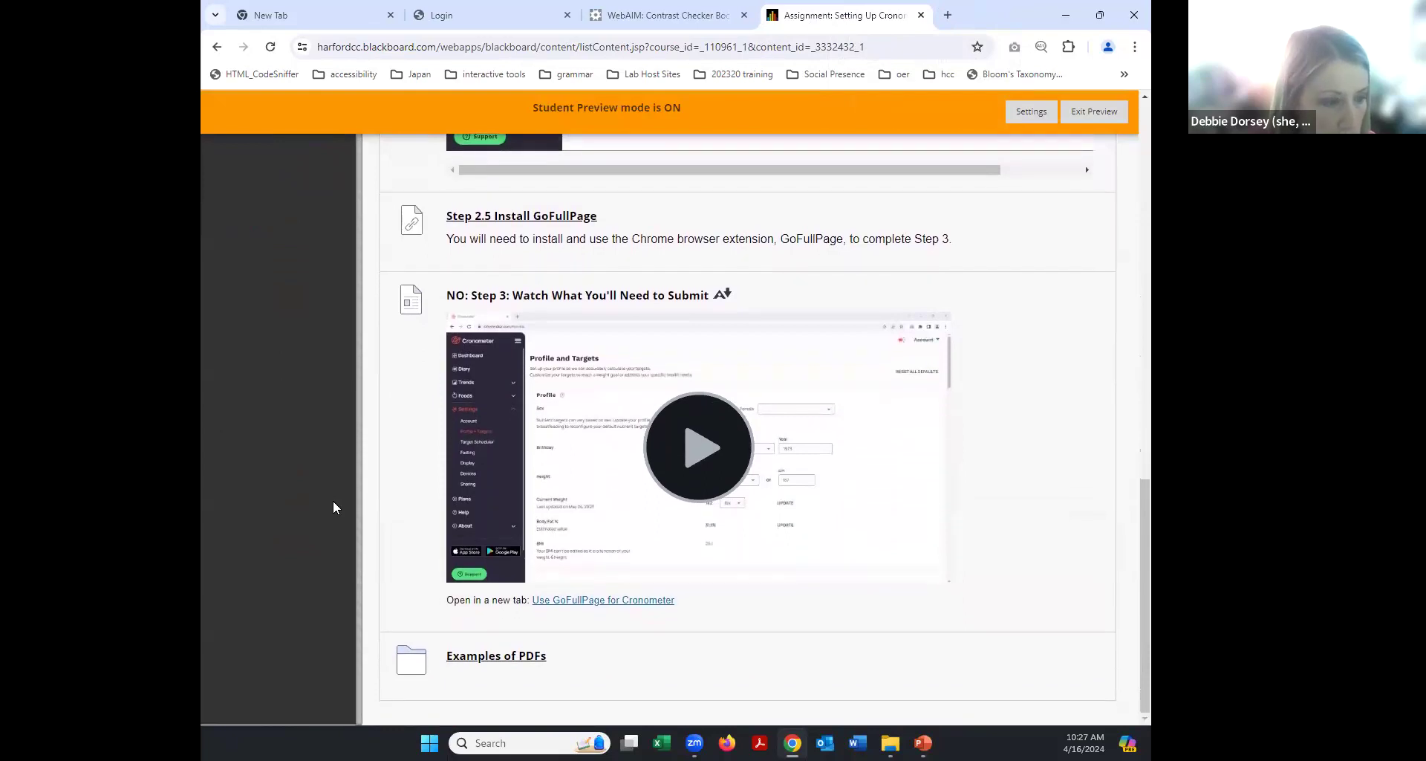
scroll(350, 327, "up", 20)
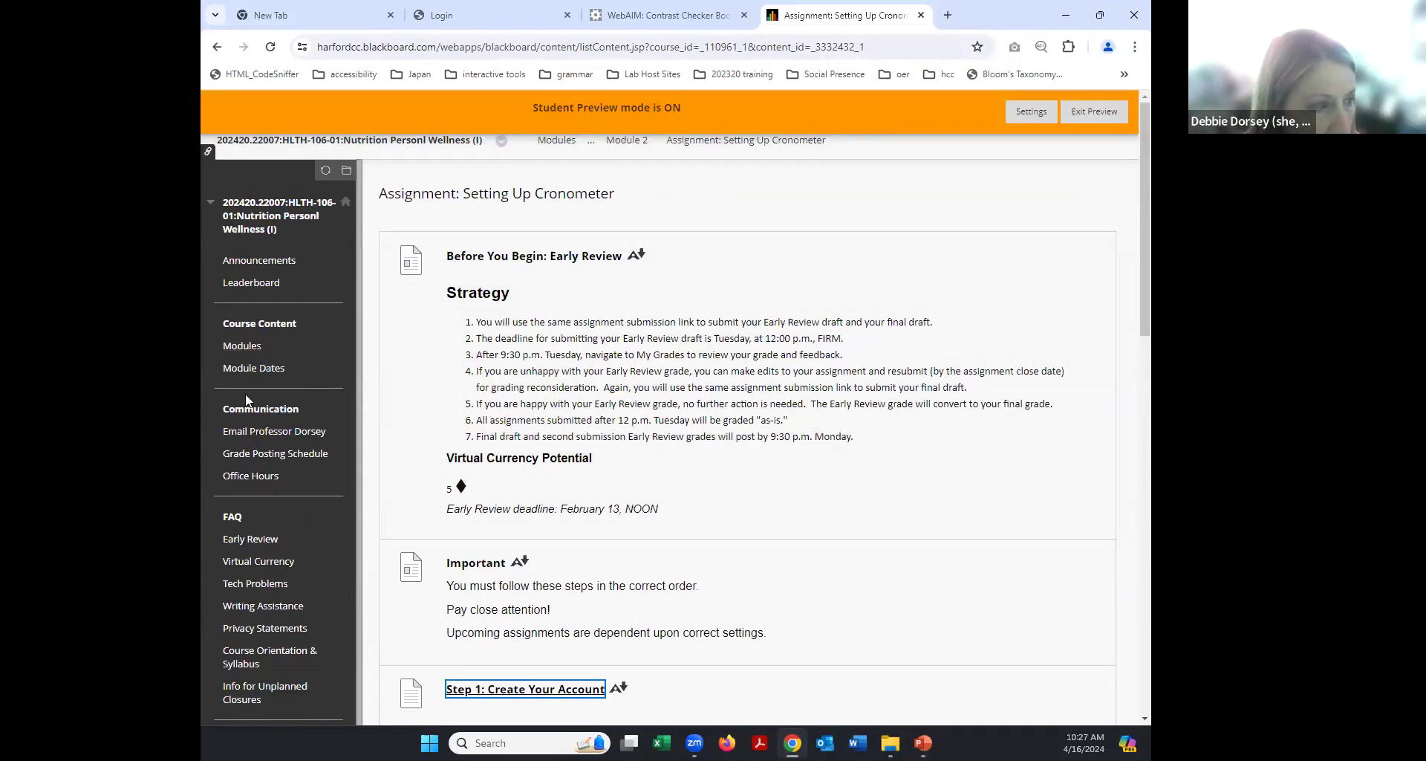
left_click(253, 367)
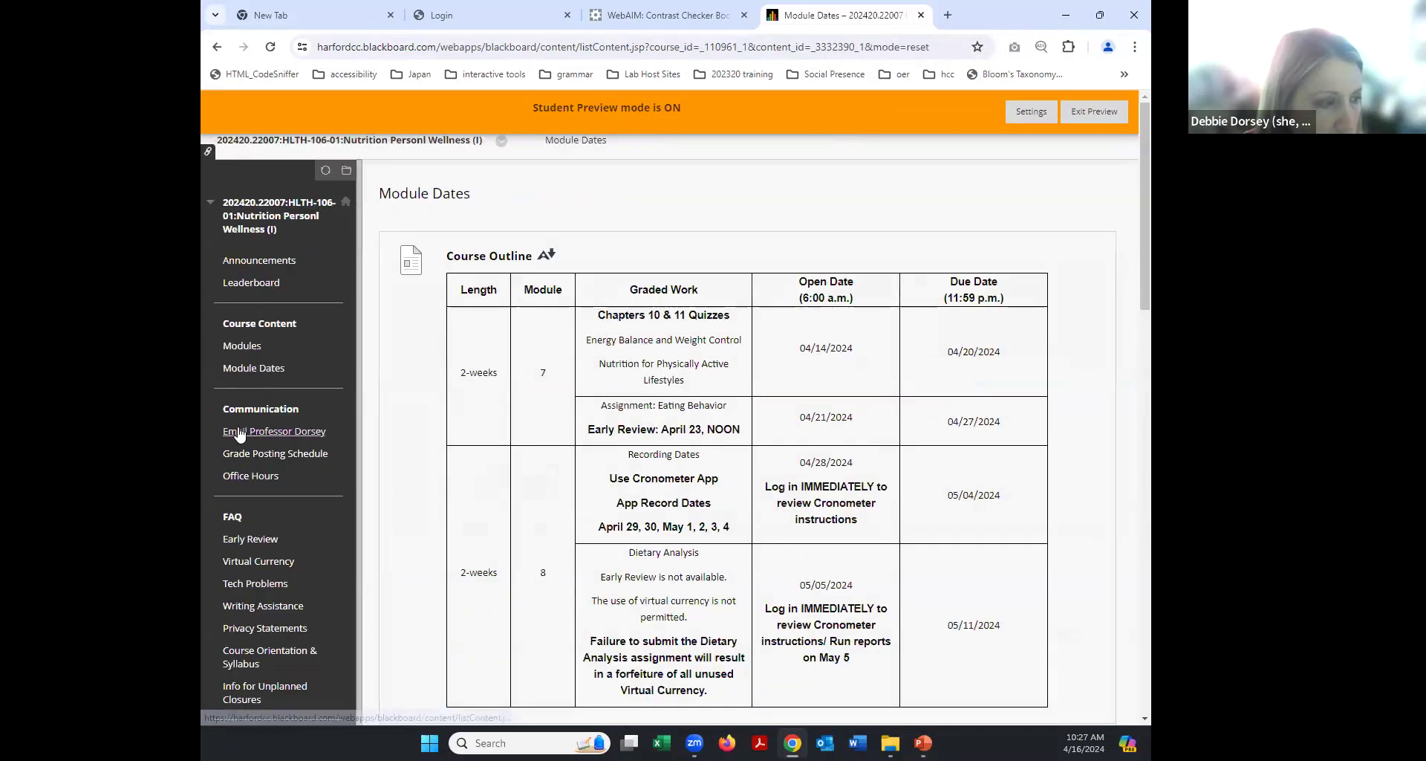
left_click(242, 347)
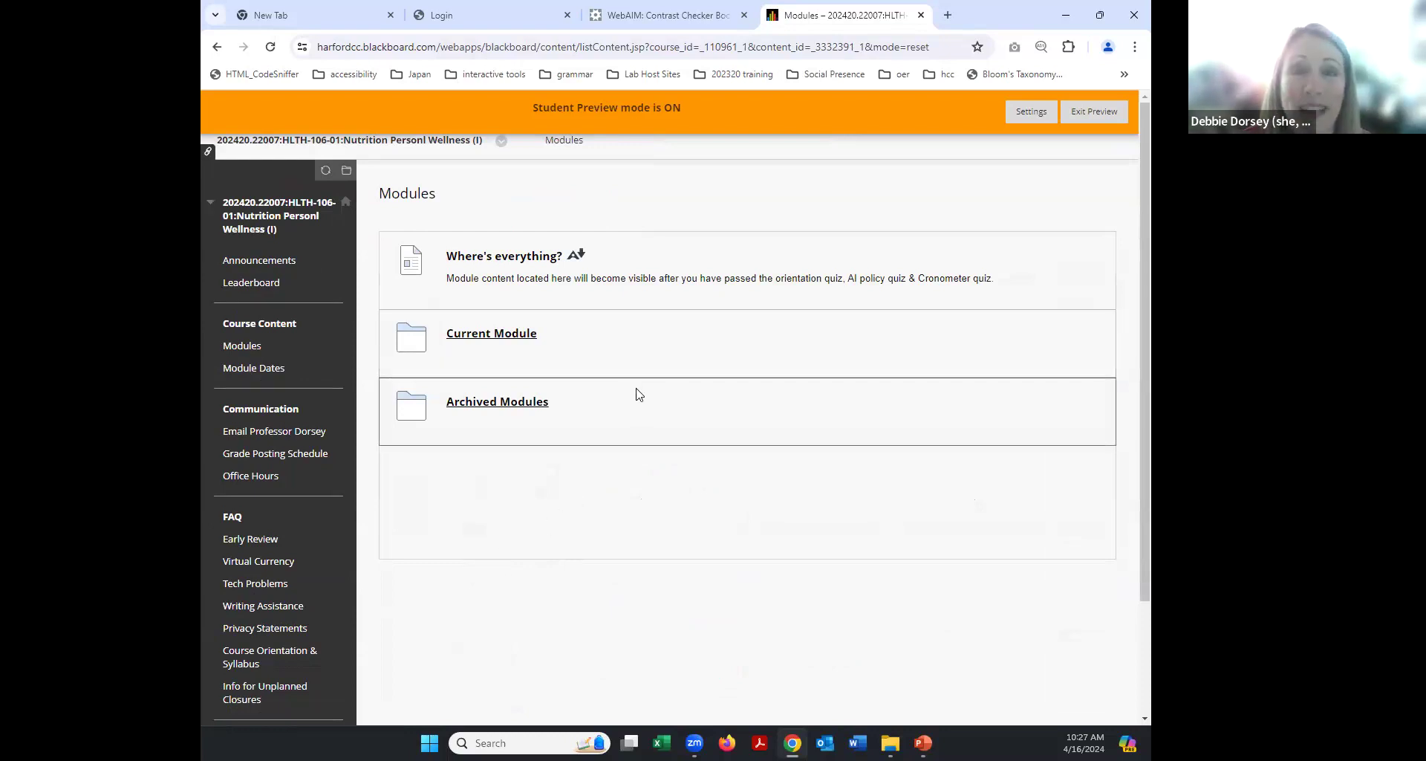
Open a new tab and go to the college Brightspace login page from the hcc bookmarks.
left_click(948, 16)
left_click(947, 75)
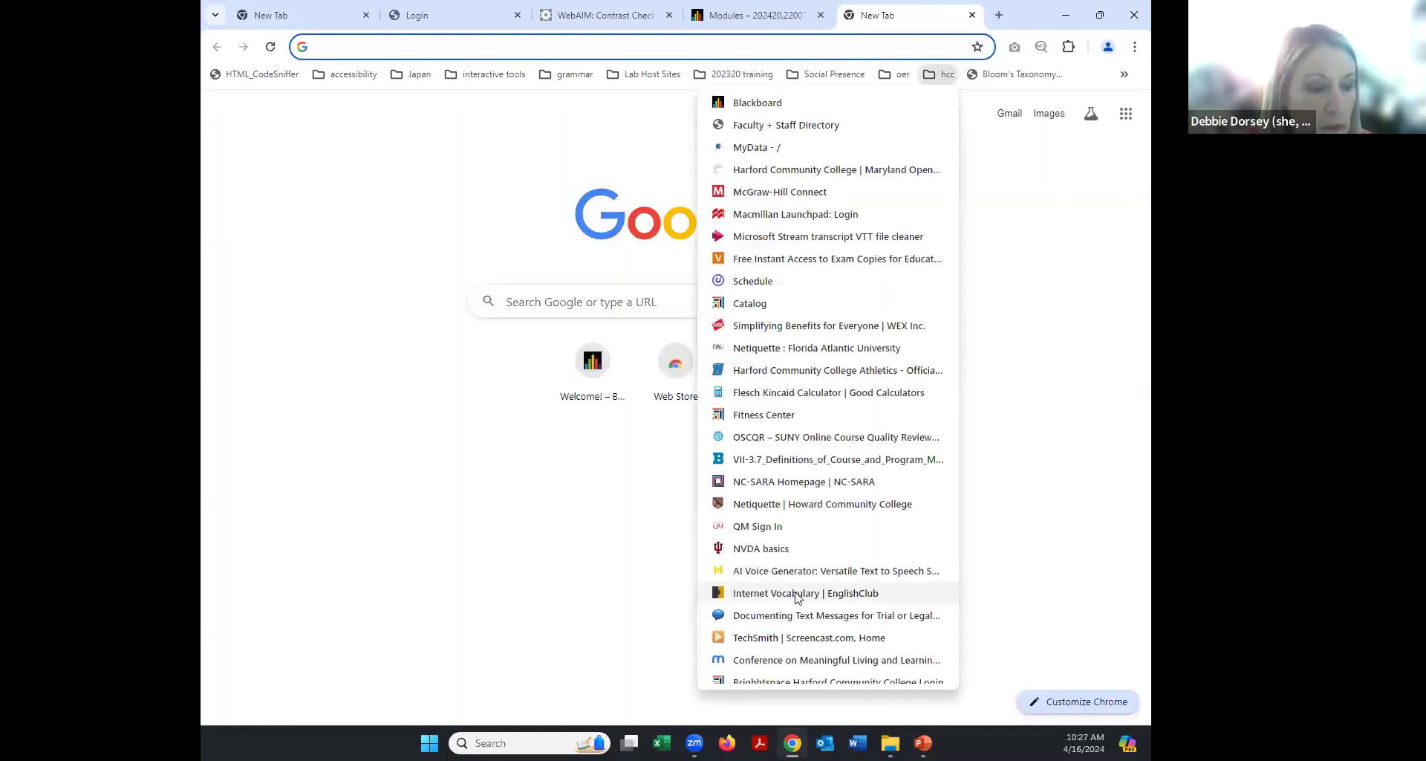
left_click(767, 675)
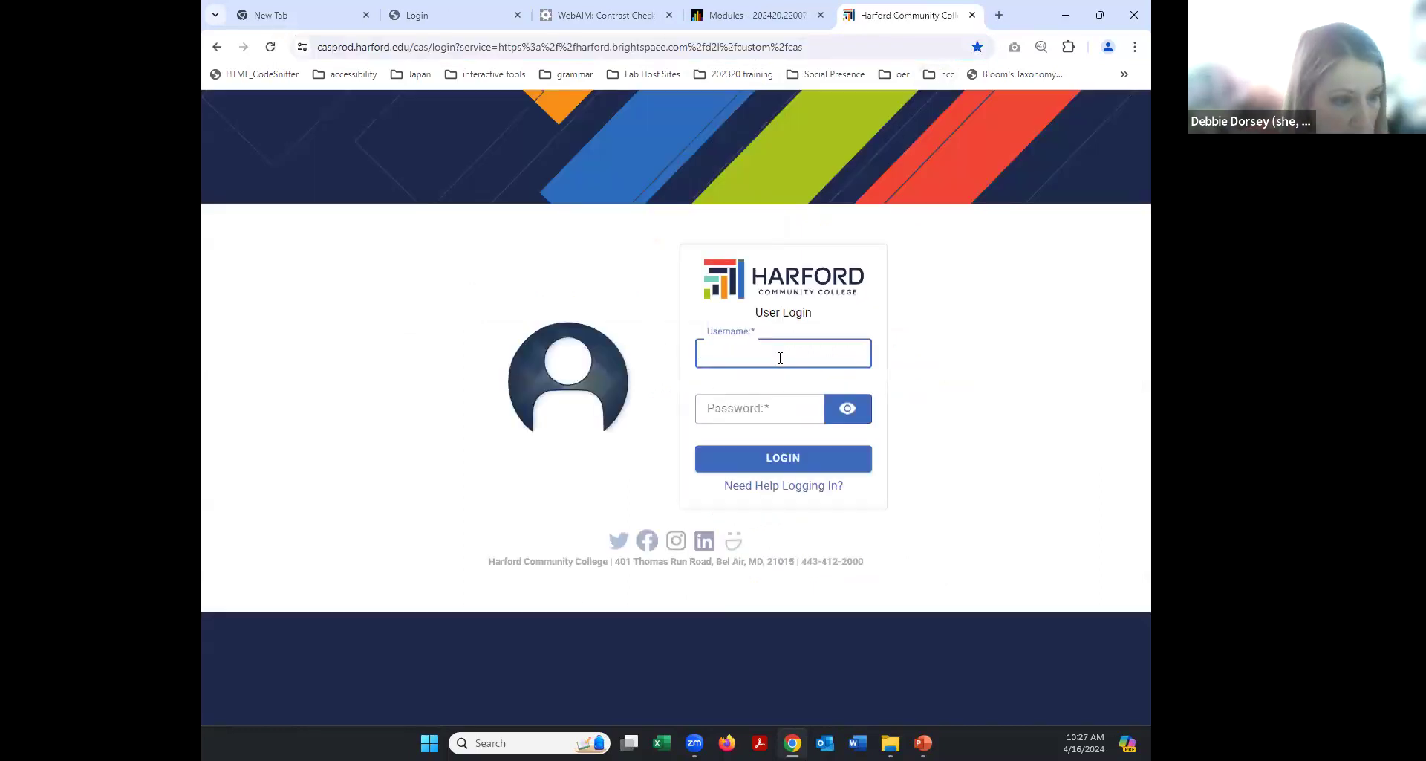
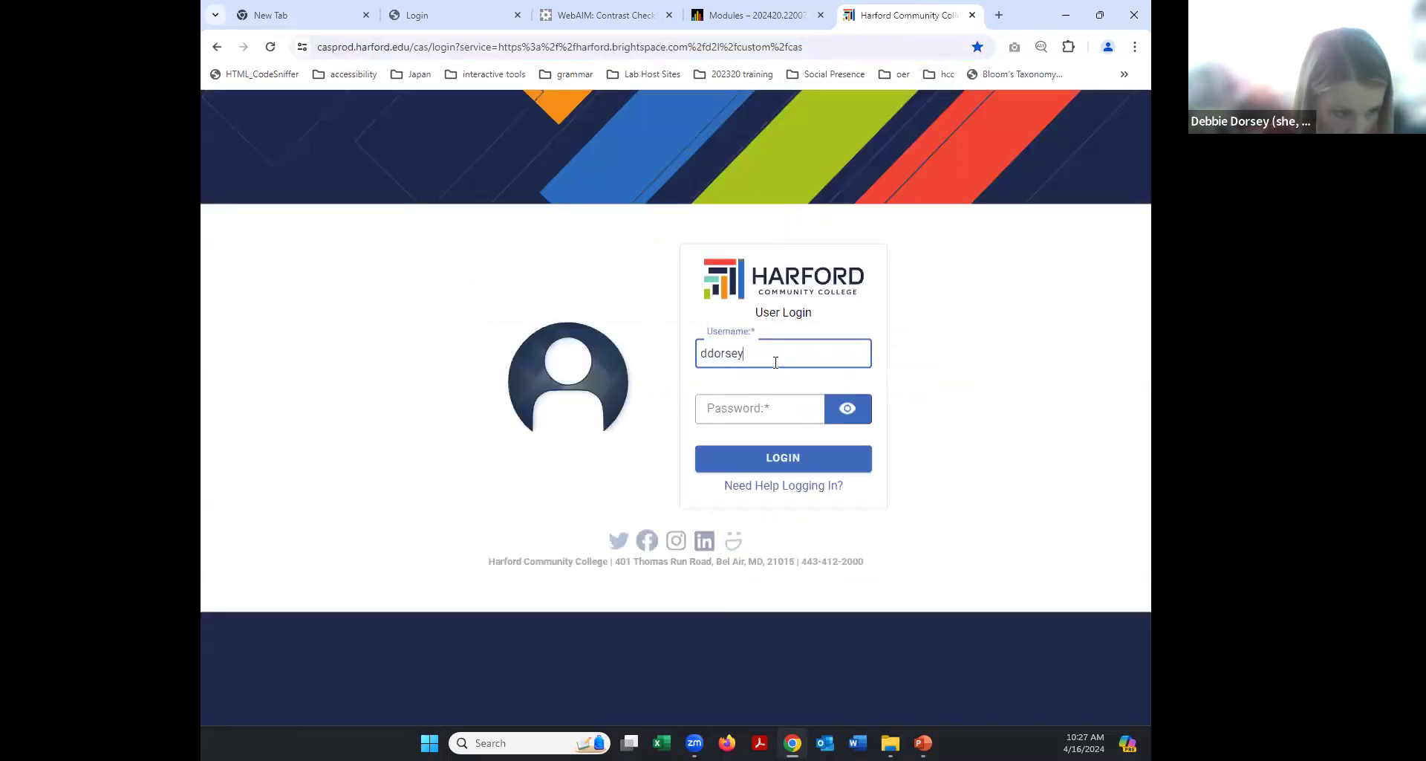
Enter the college username and password, log in, and send a Duo push to the phone.
left_click(779, 405)
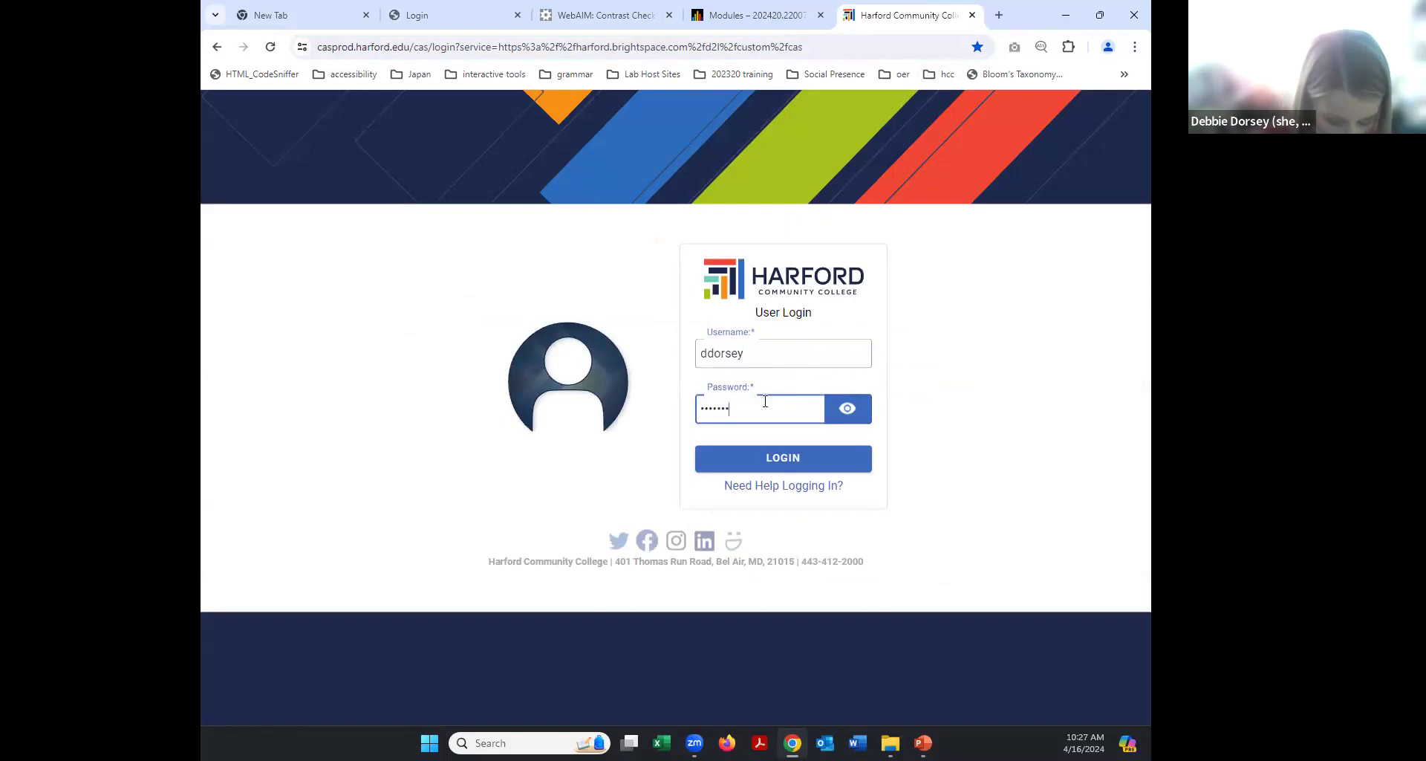
key("Return")
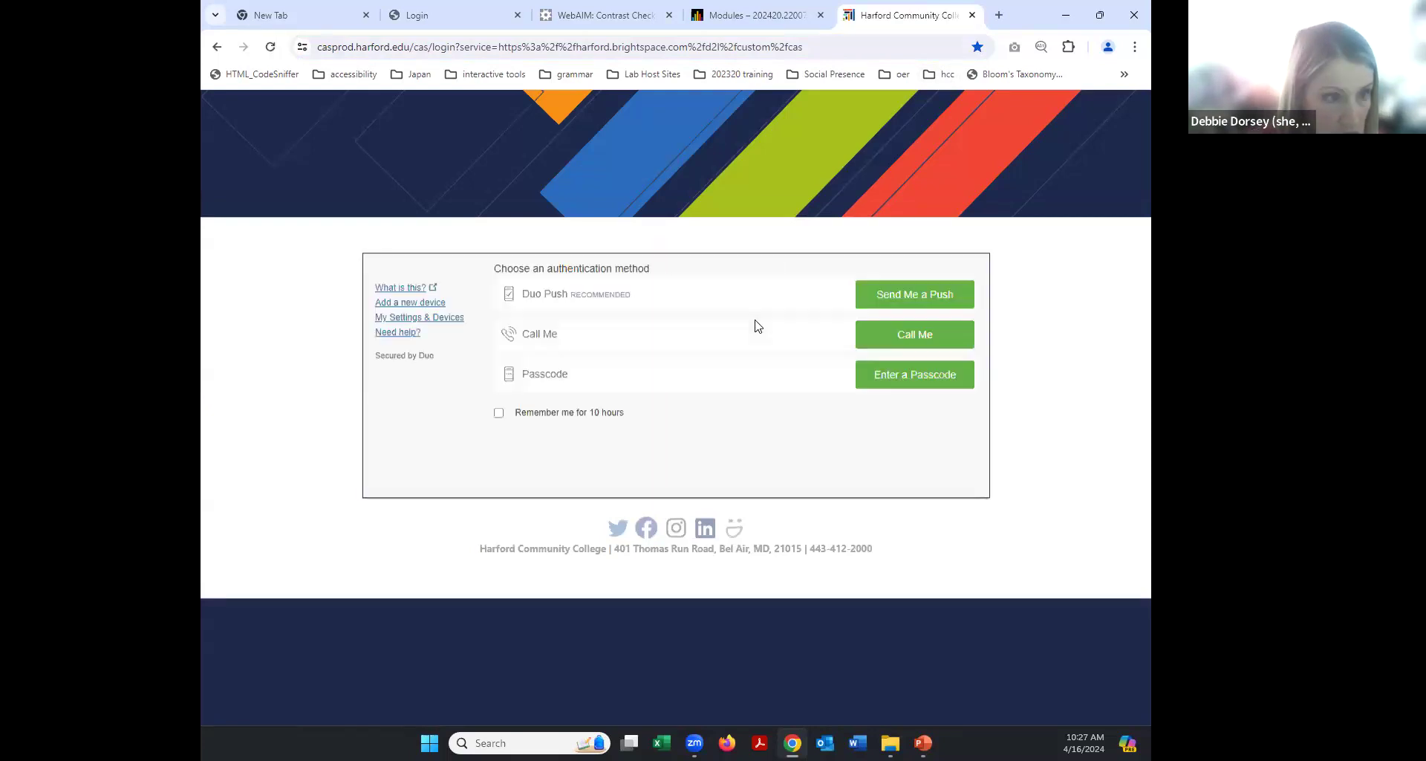
left_click(931, 293)
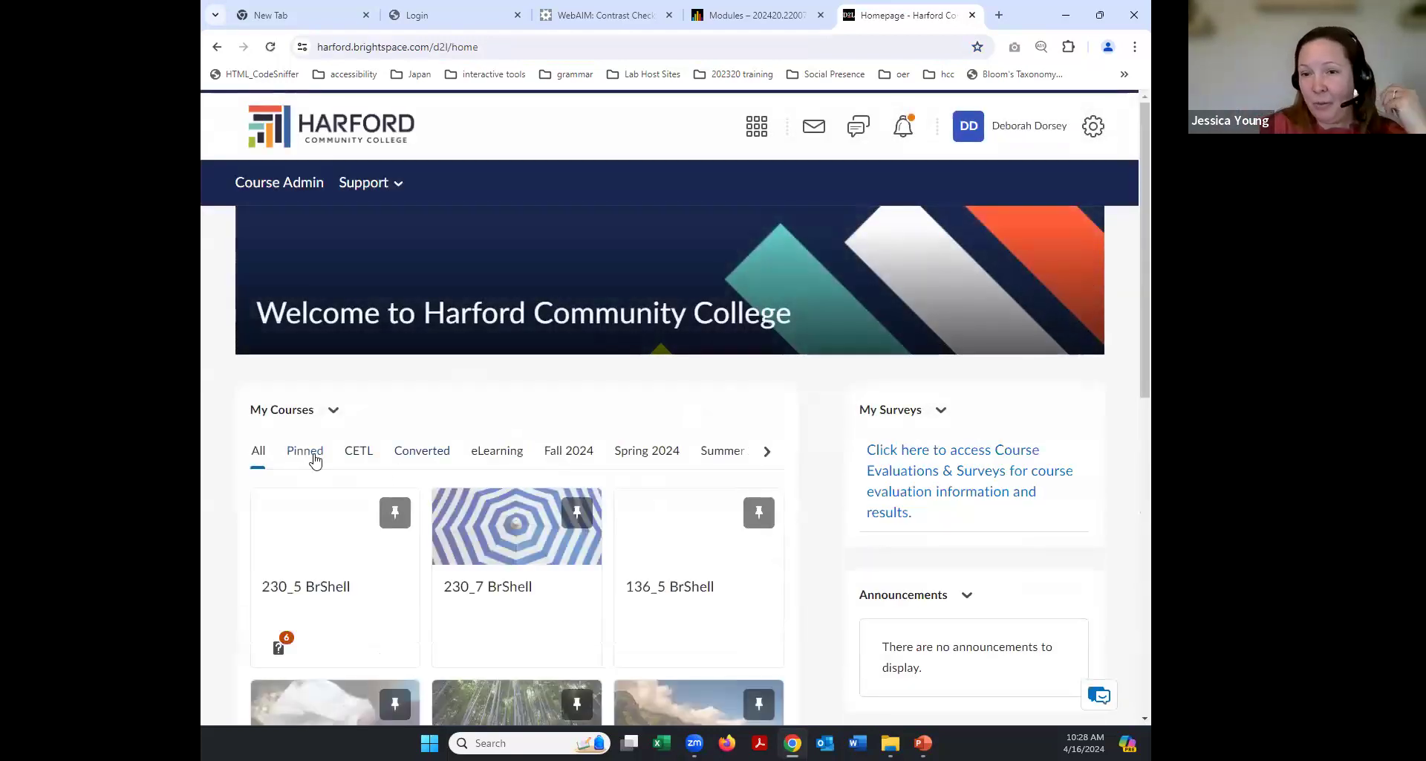
Switch My Courses to Pinned and scroll through the six pinned BrShell course tiles.
left_click(313, 456)
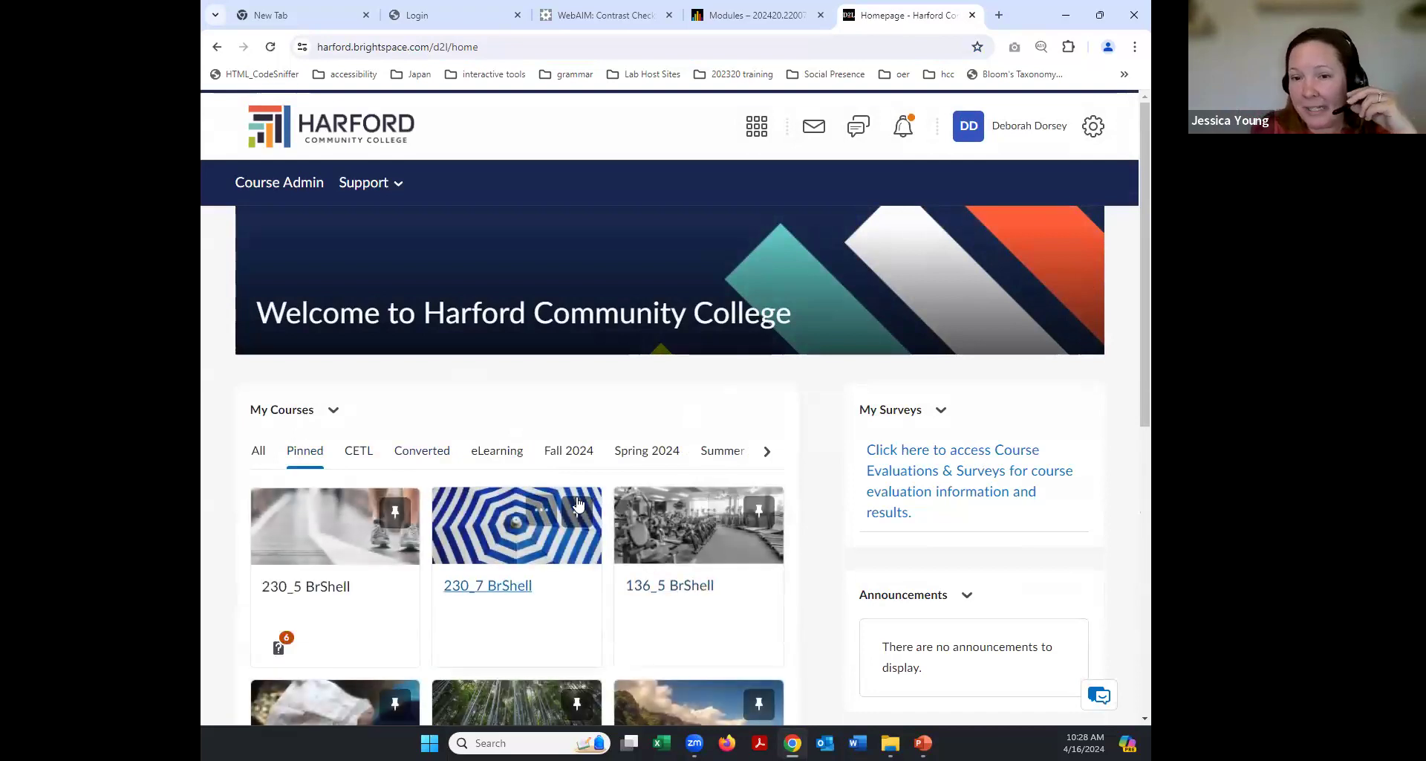
scroll(645, 546, "down", 2)
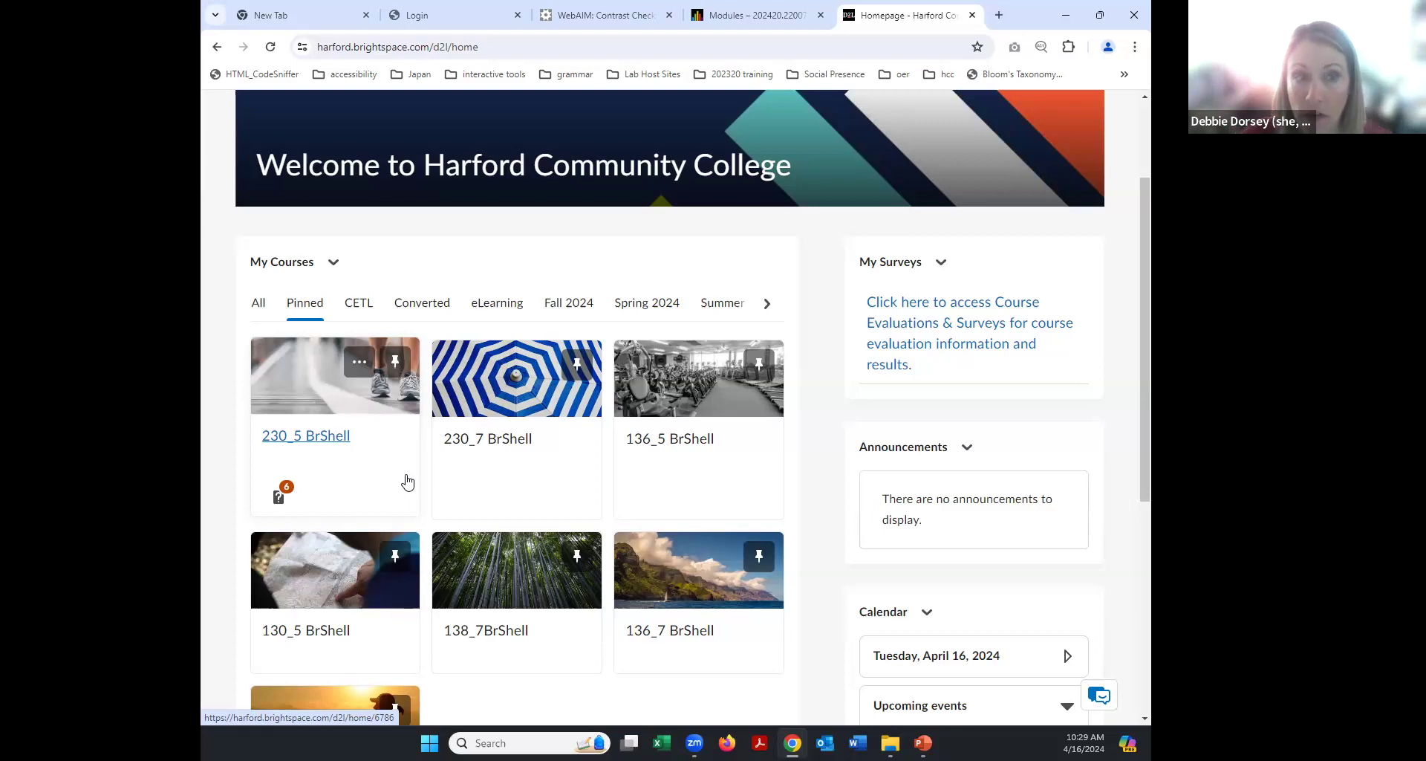
scroll(409, 494, "down", 1)
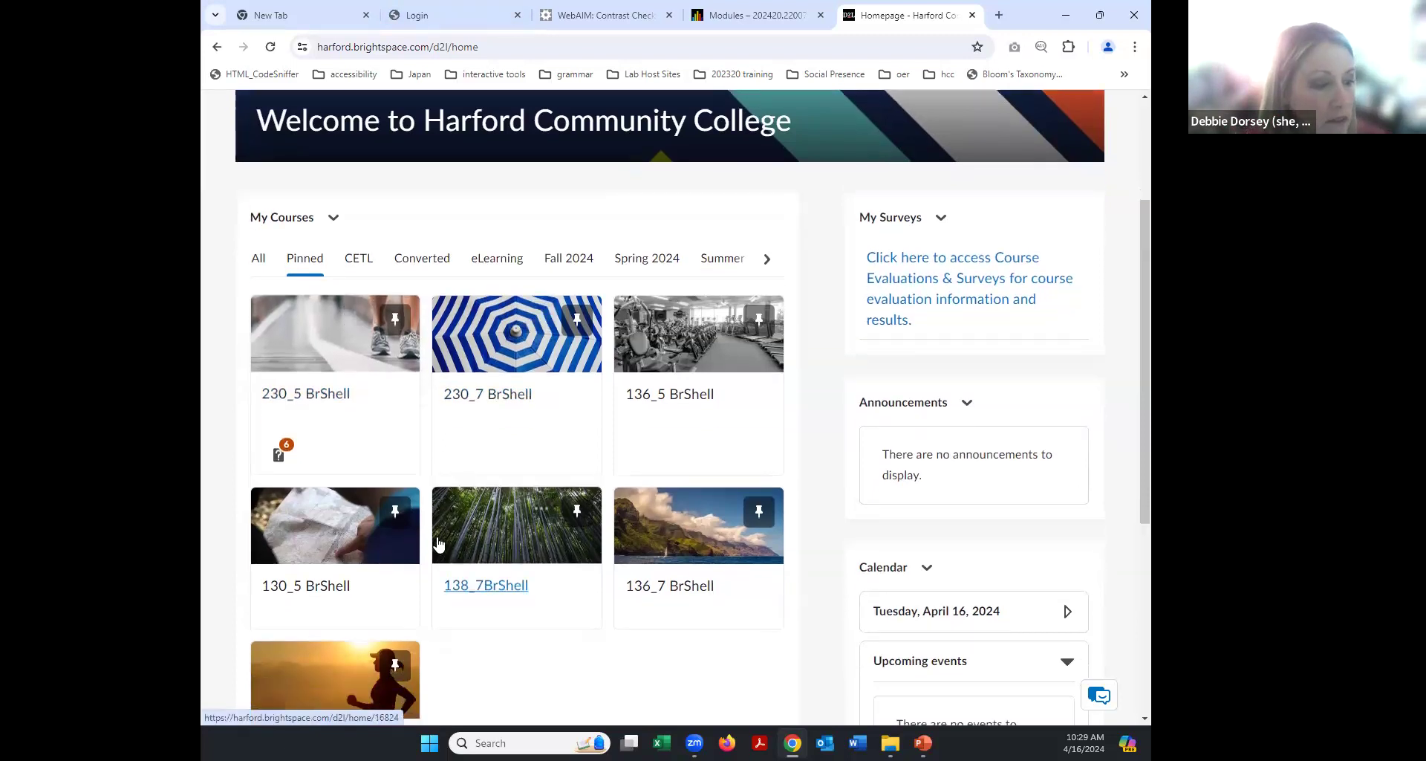
Open the 230_5 BrShell course, then its Orientation unit's Summary: Step 2 page.
left_click(315, 364)
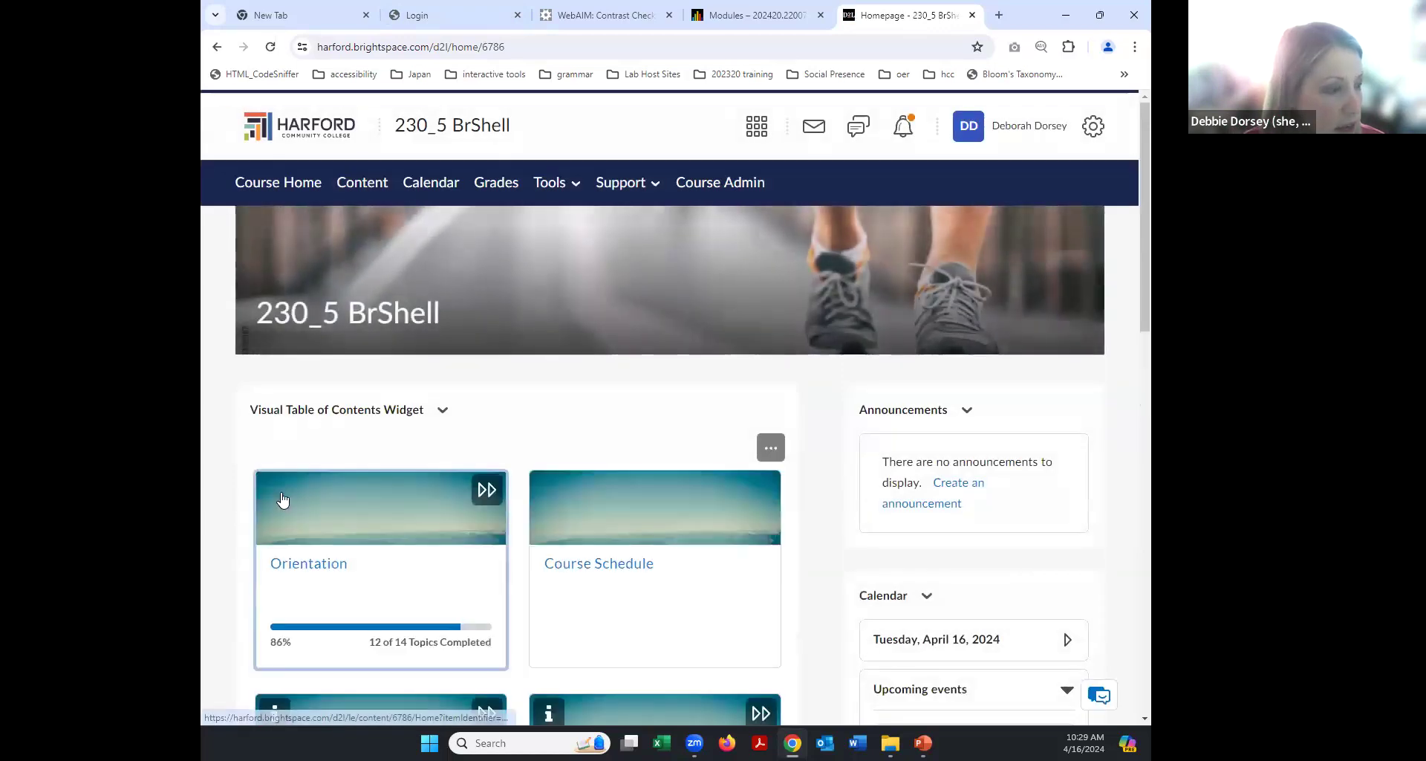
scroll(459, 444, "down", 2)
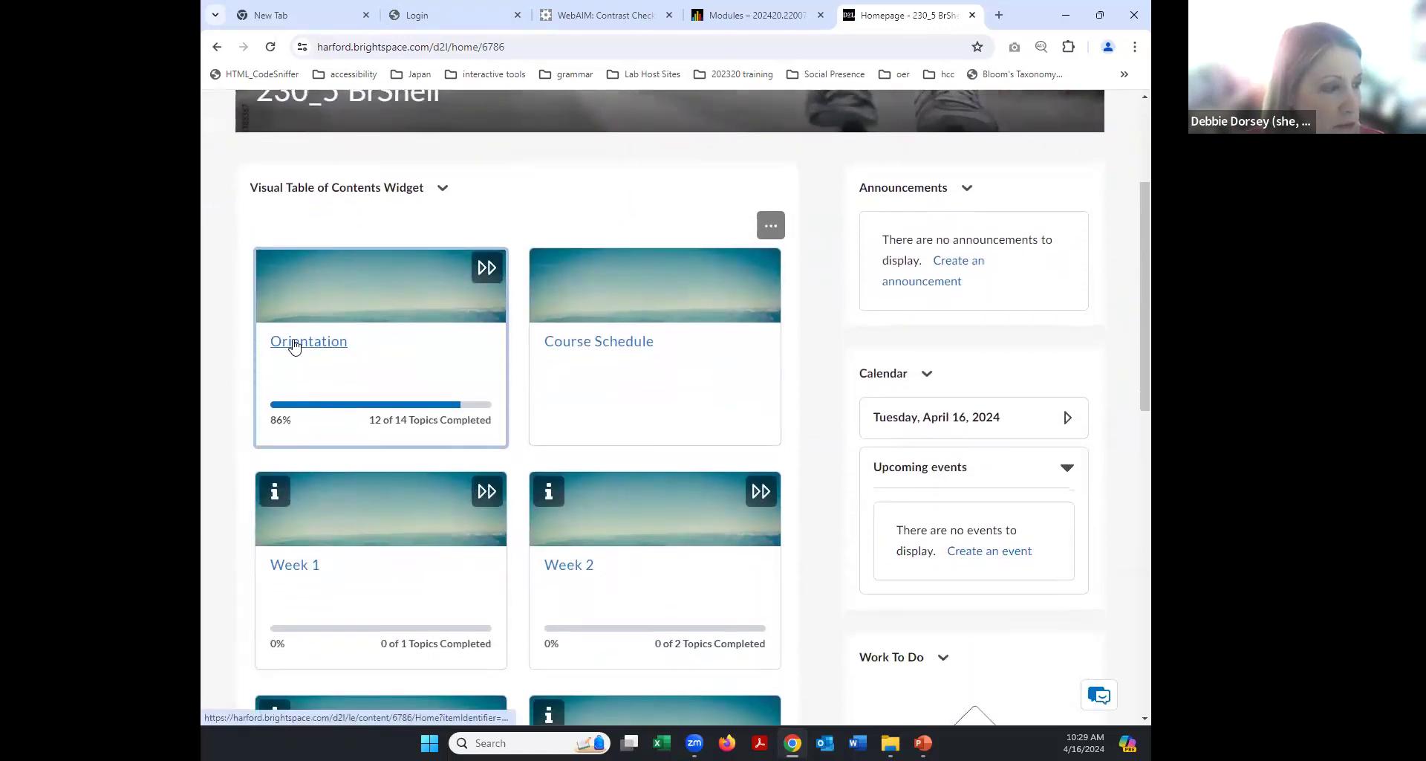
left_click(288, 352)
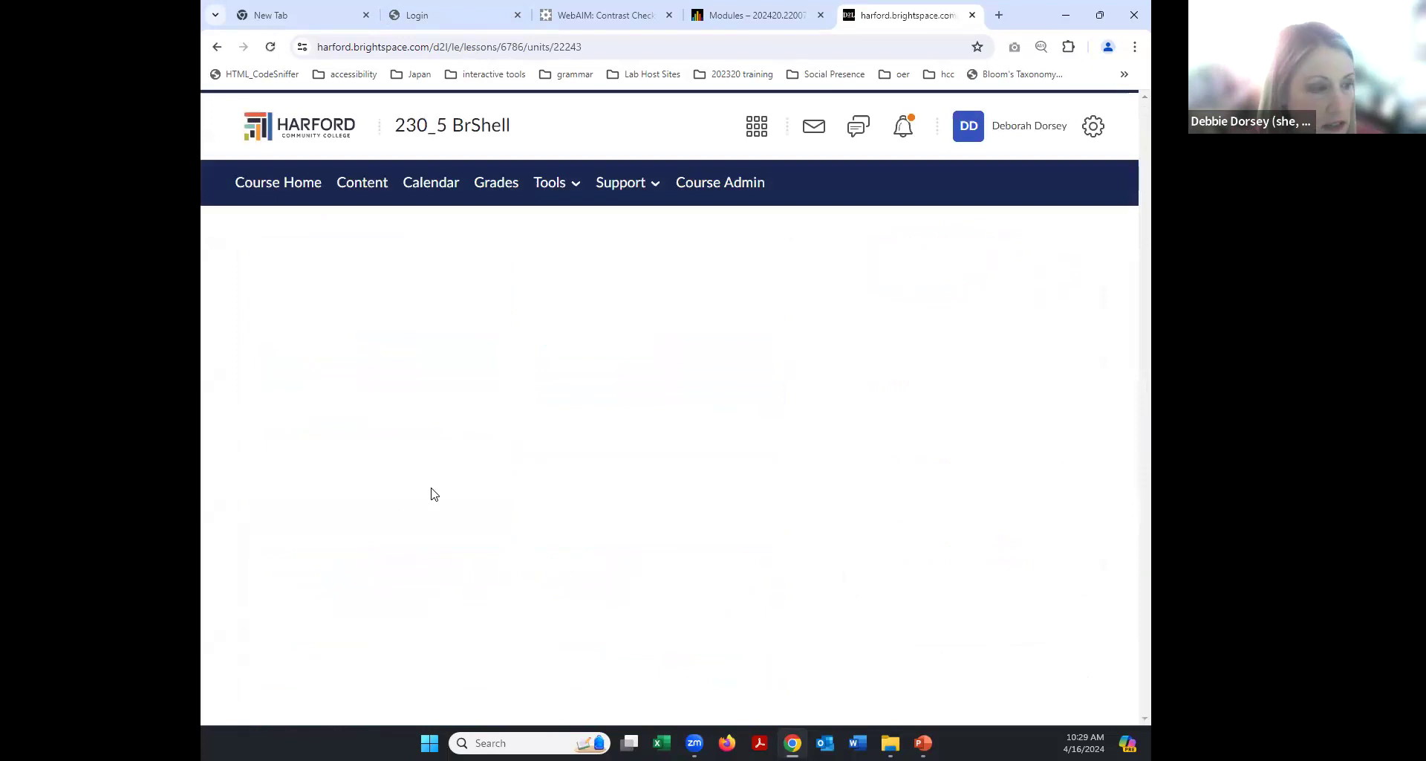
scroll(319, 471, "down", 1)
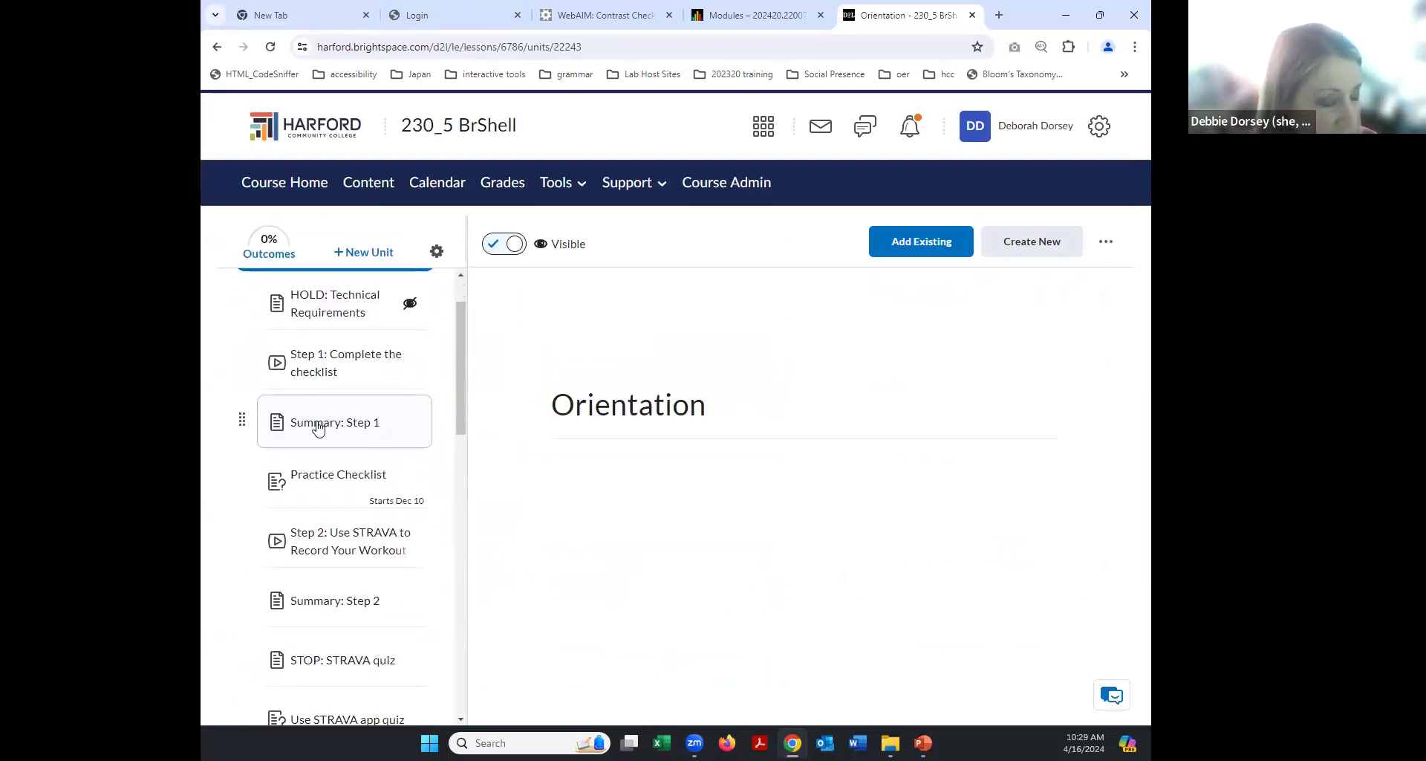
left_click(309, 603)
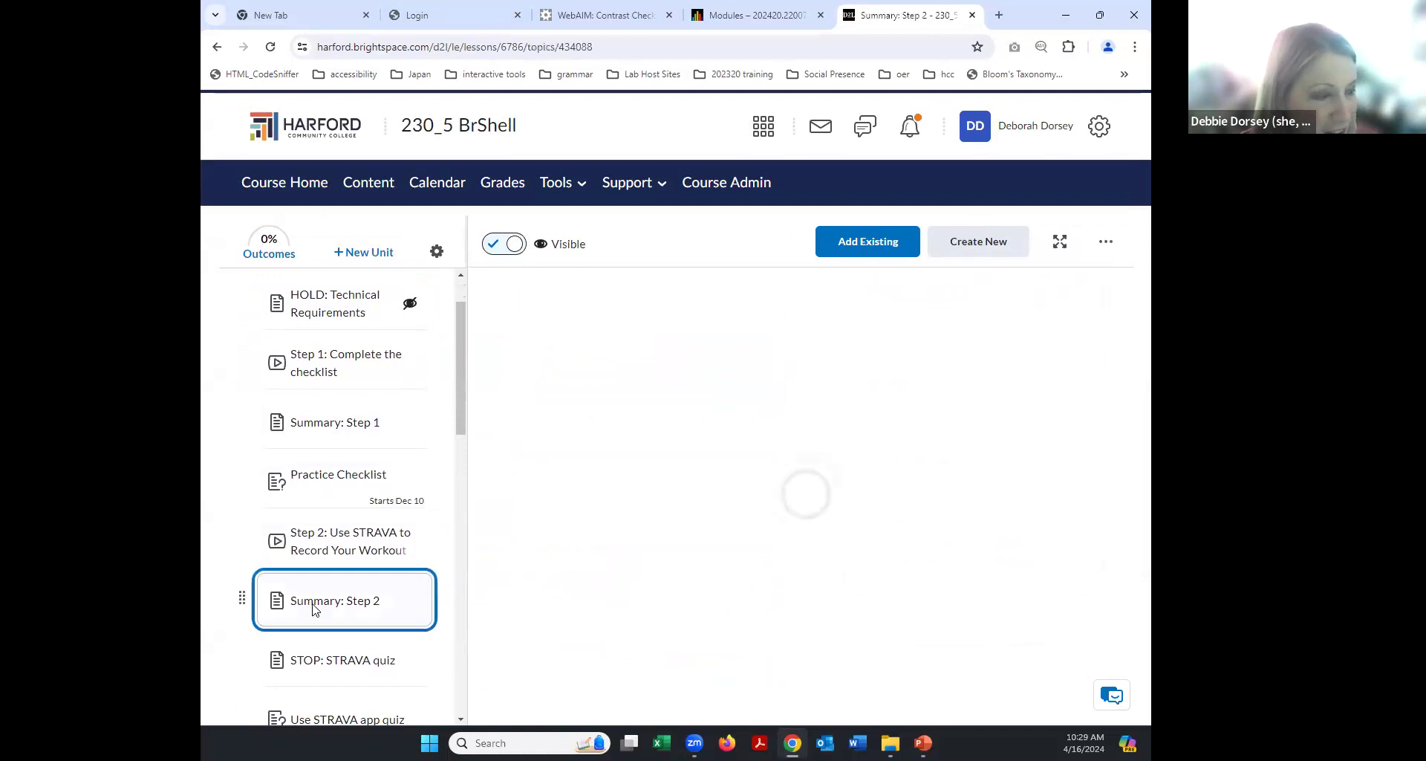
Scroll through the numbered STRAVA workout instructions and app screenshots on Summary: Step 2.
scroll(962, 440, "down", 1)
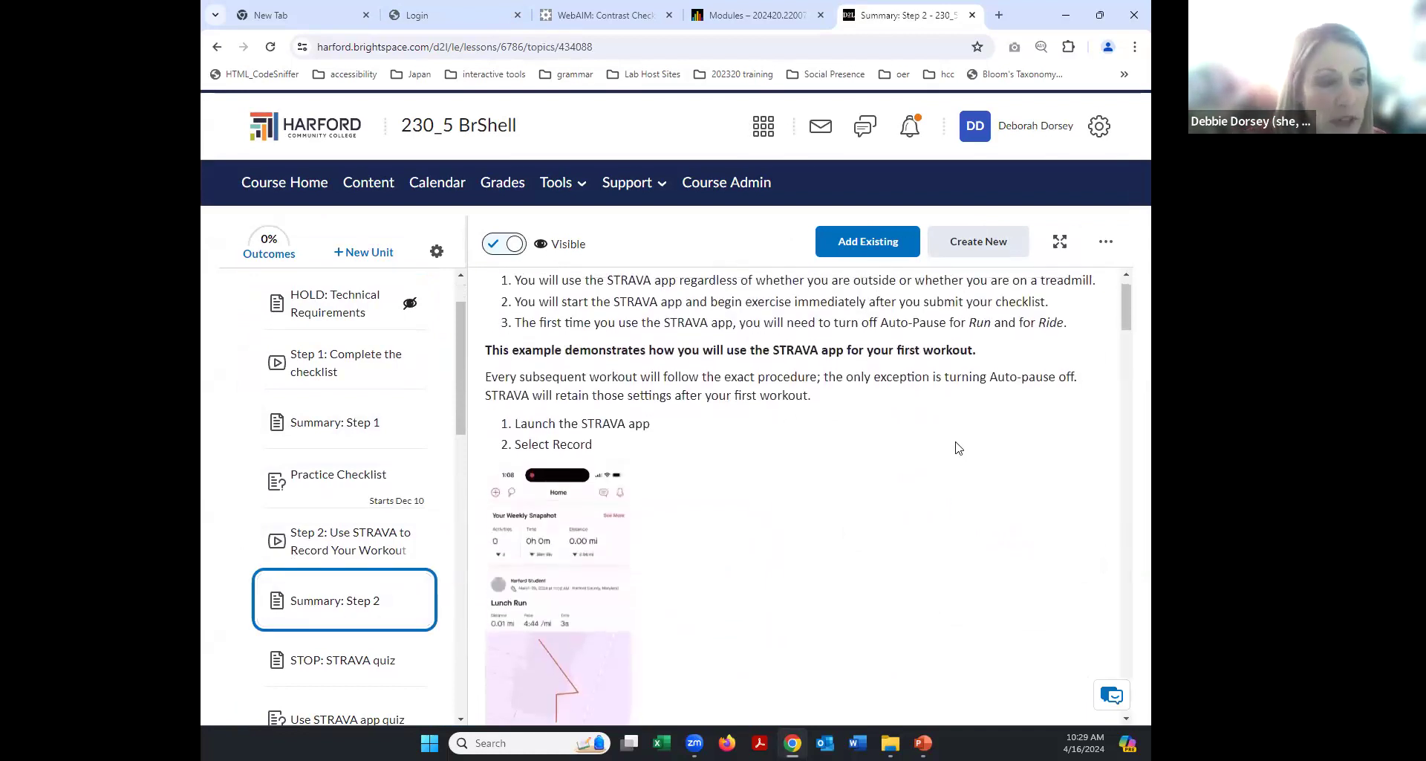
scroll(540, 351, "up", 1)
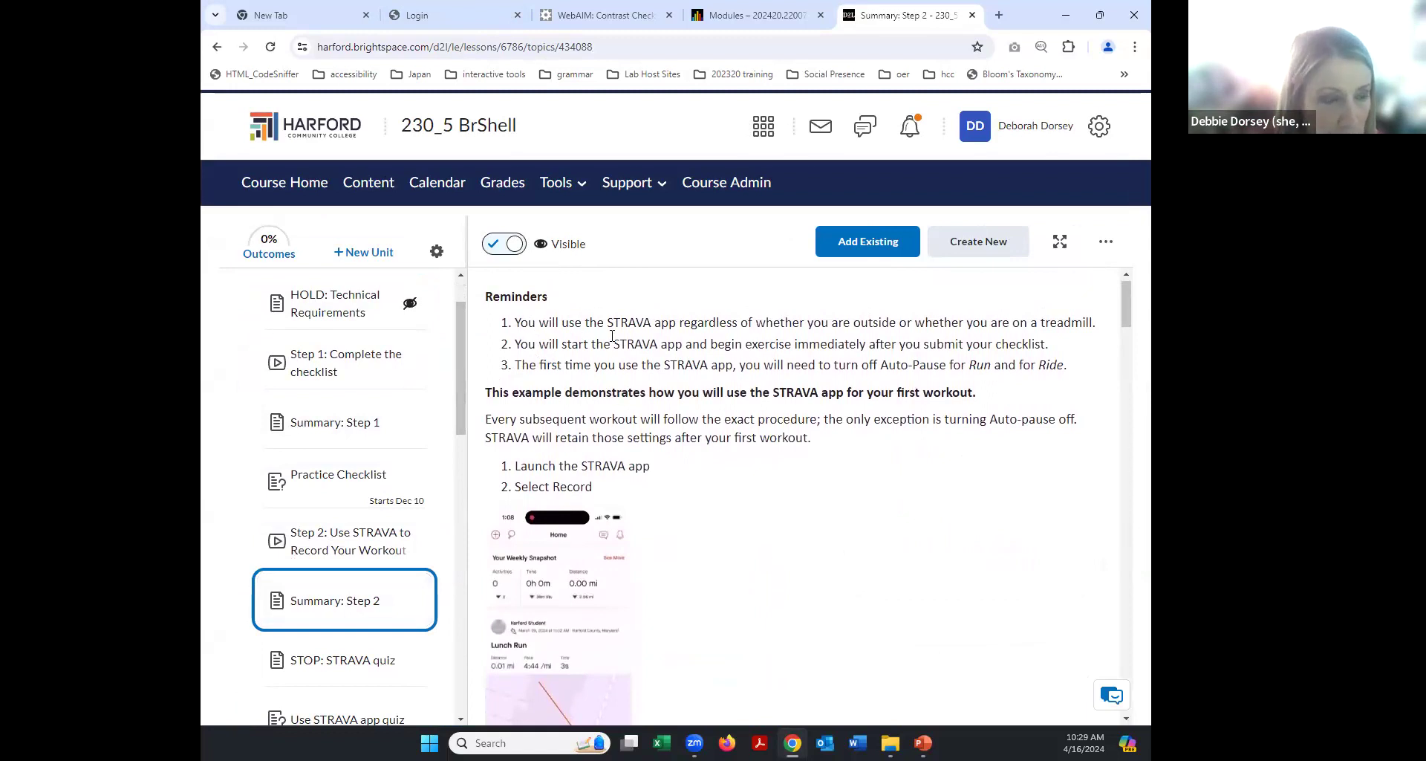
scroll(839, 434, "down", 1)
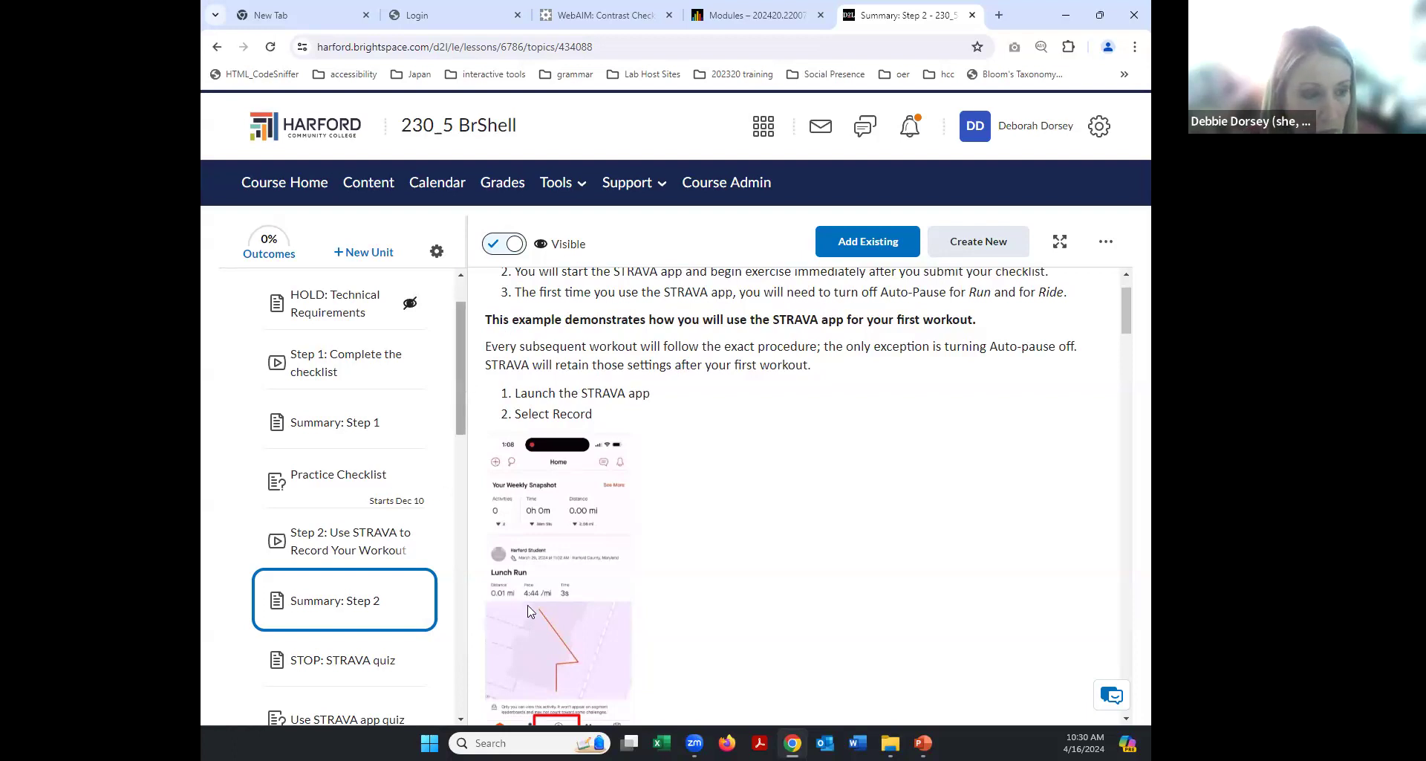
scroll(758, 565, "down", 5)
scroll(758, 564, "down", 8)
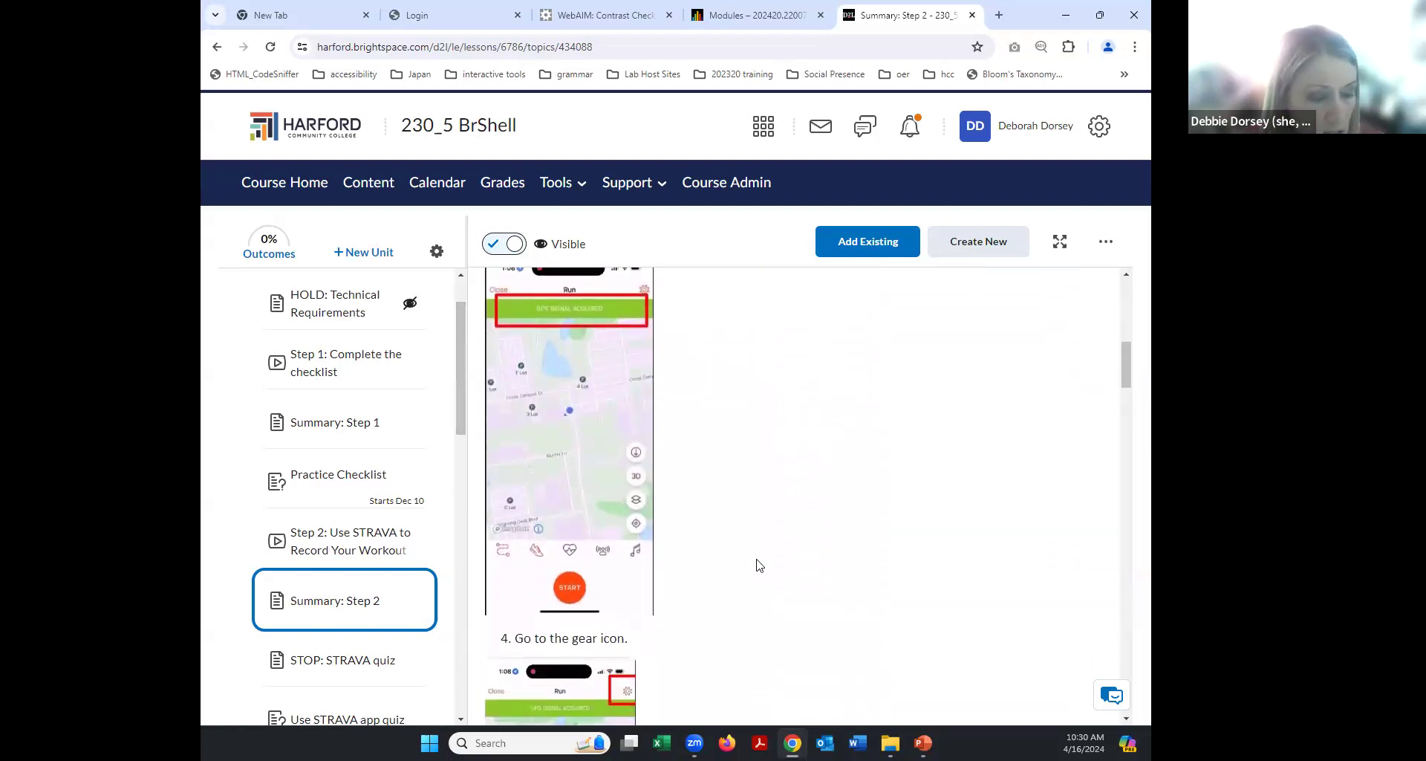
scroll(757, 563, "down", 8)
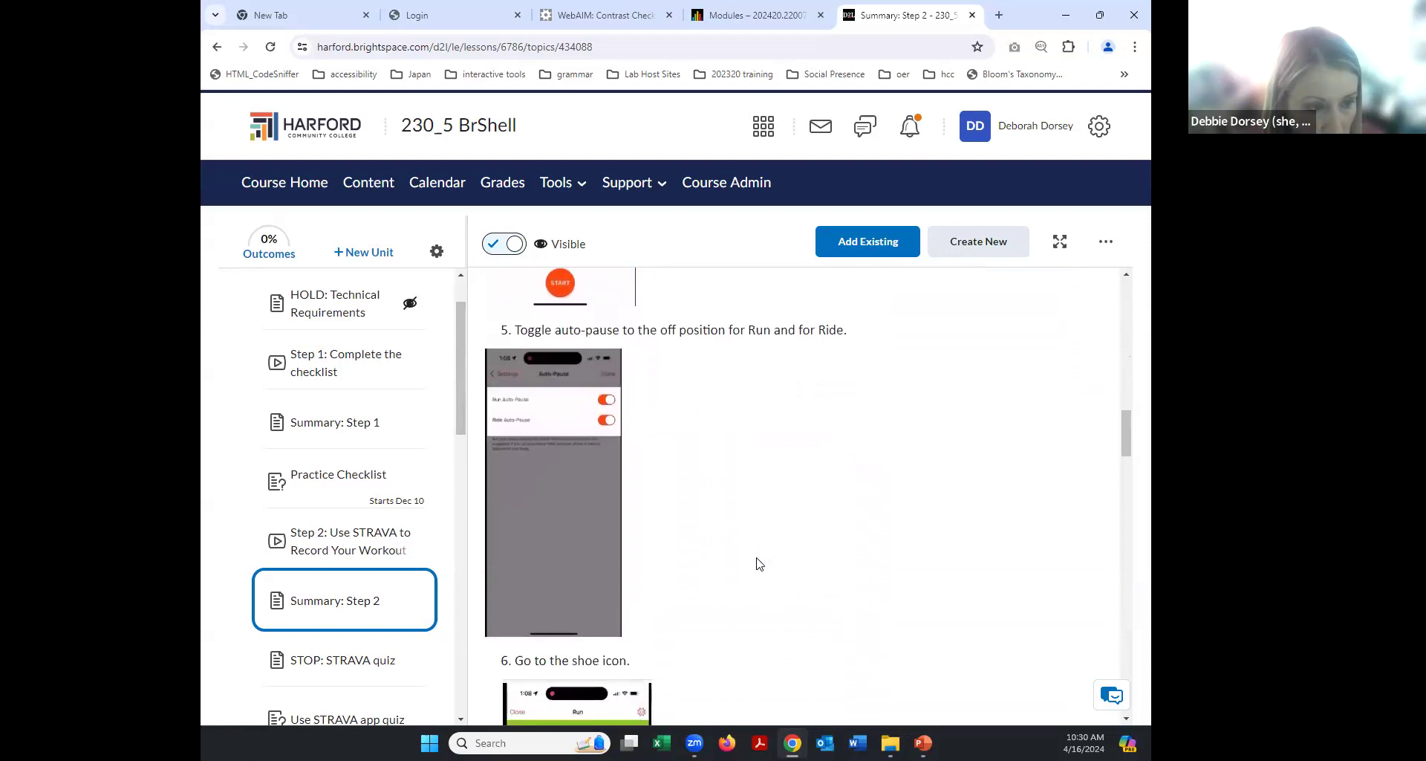
scroll(758, 563, "down", 8)
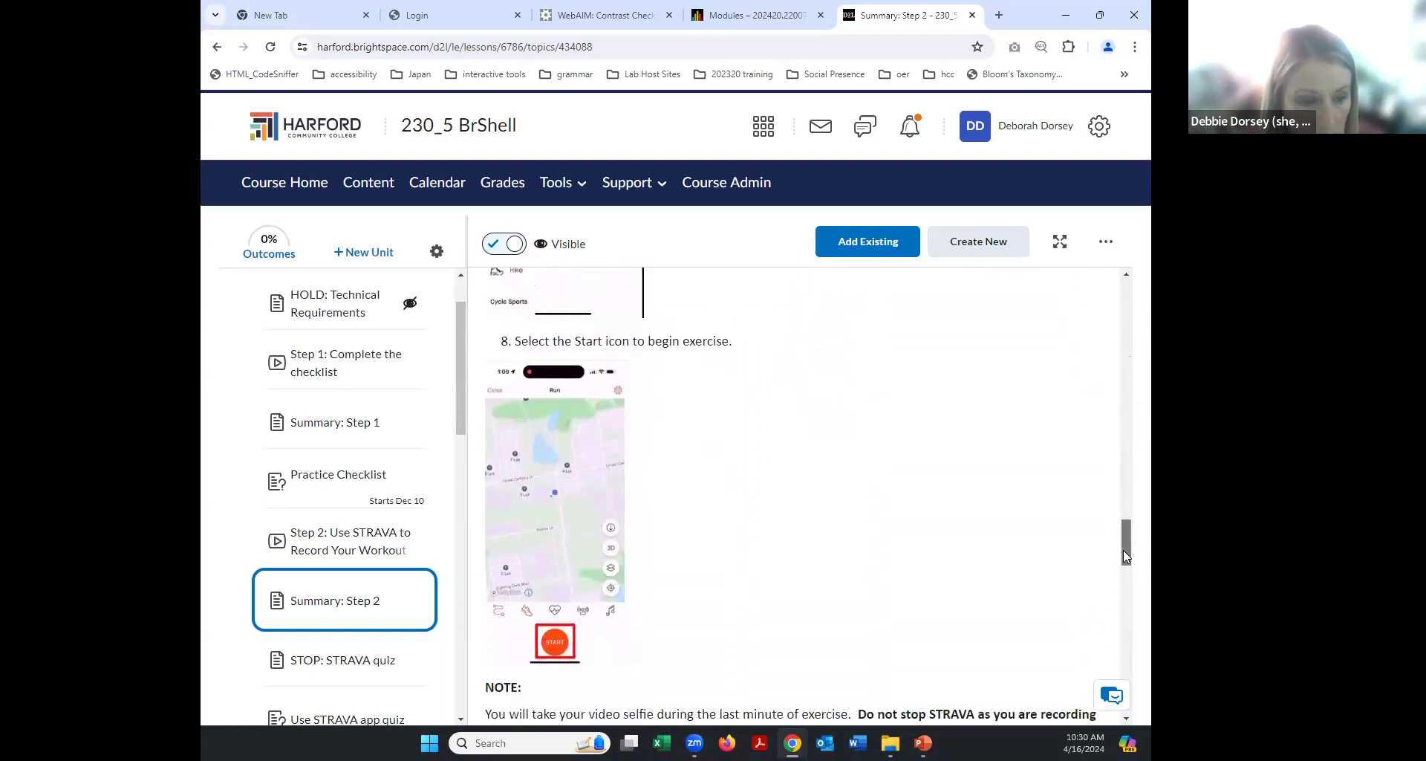
left_click_drag(1123, 556, 1121, 584)
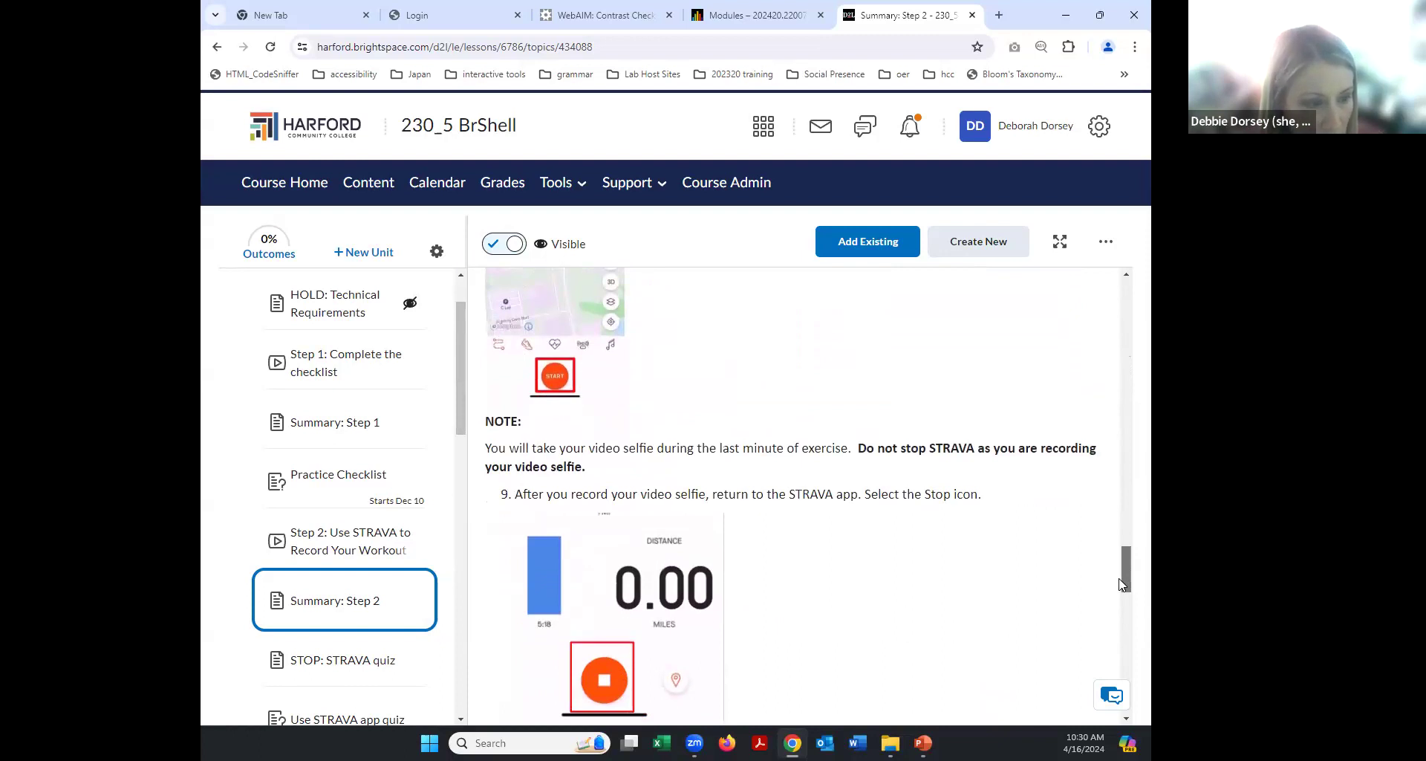
scroll(1122, 569, "down", 7)
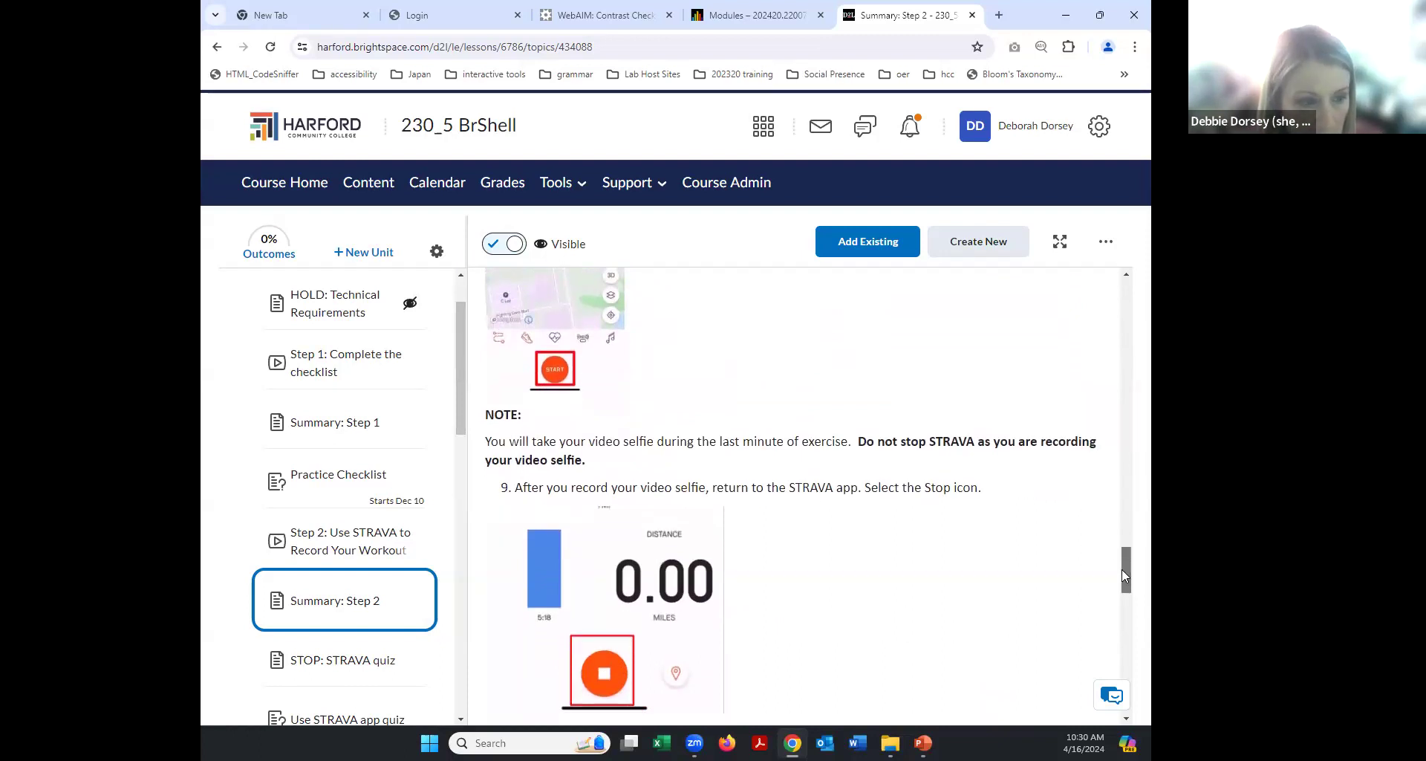
scroll(1127, 446, "up", 20)
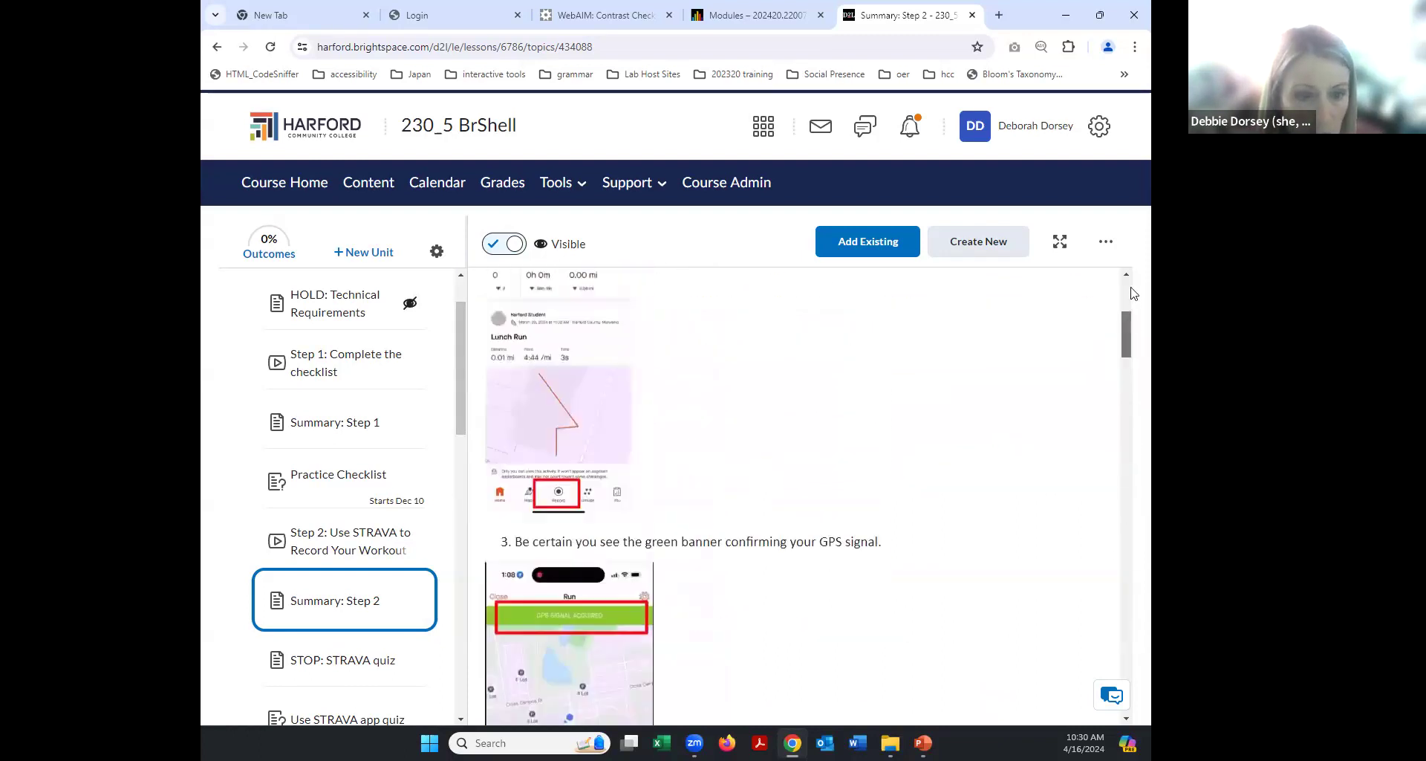